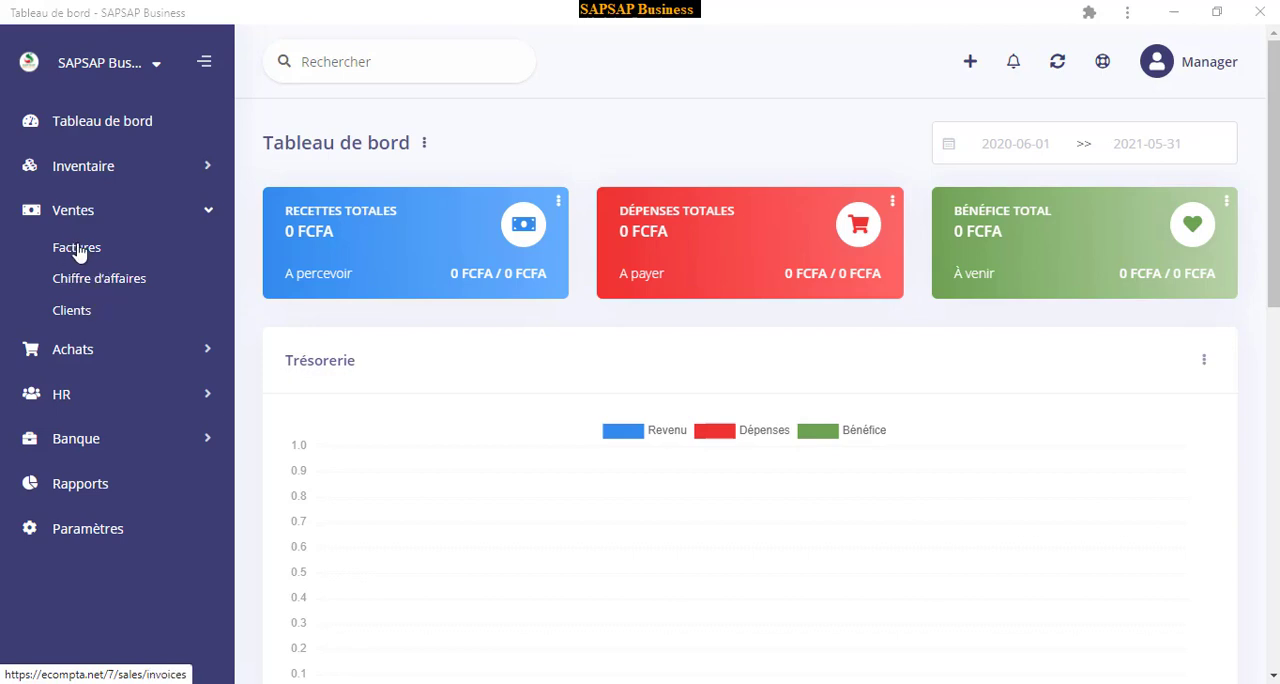
Open the sales invoices (Factures) and start a new invoice
{"action": "left_click", "coordinate": [79, 248]}
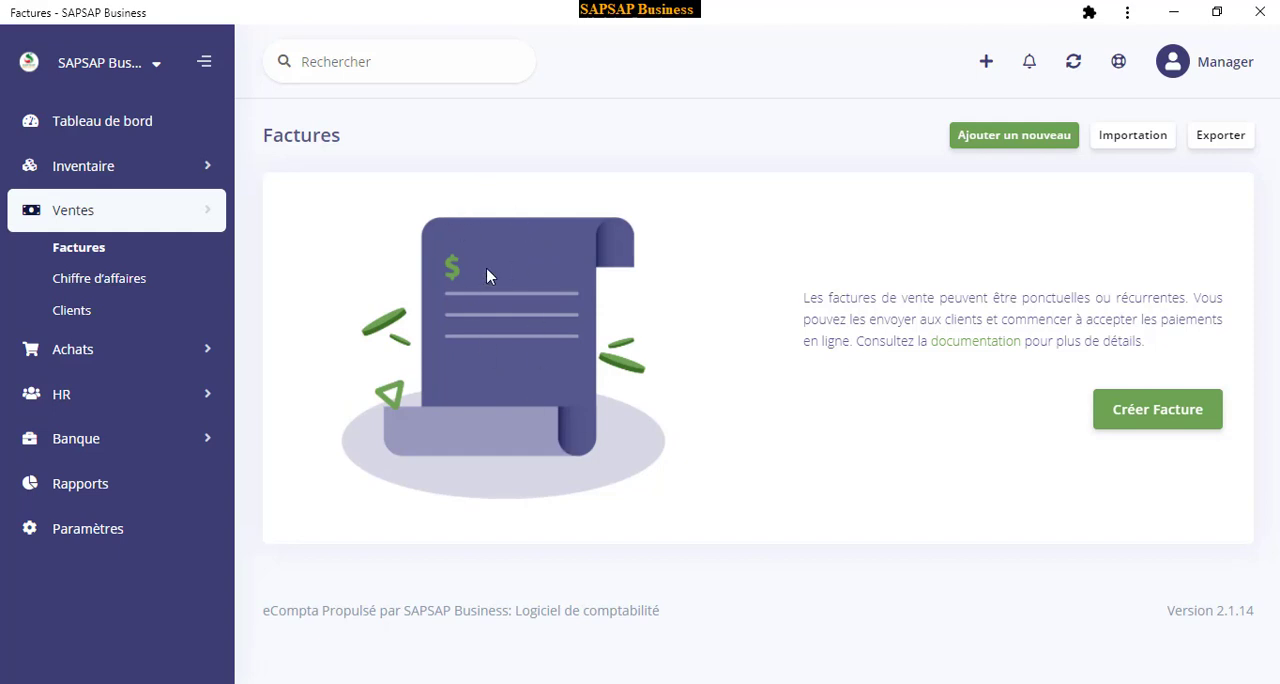
{"action": "left_click", "coordinate": [1010, 142]}
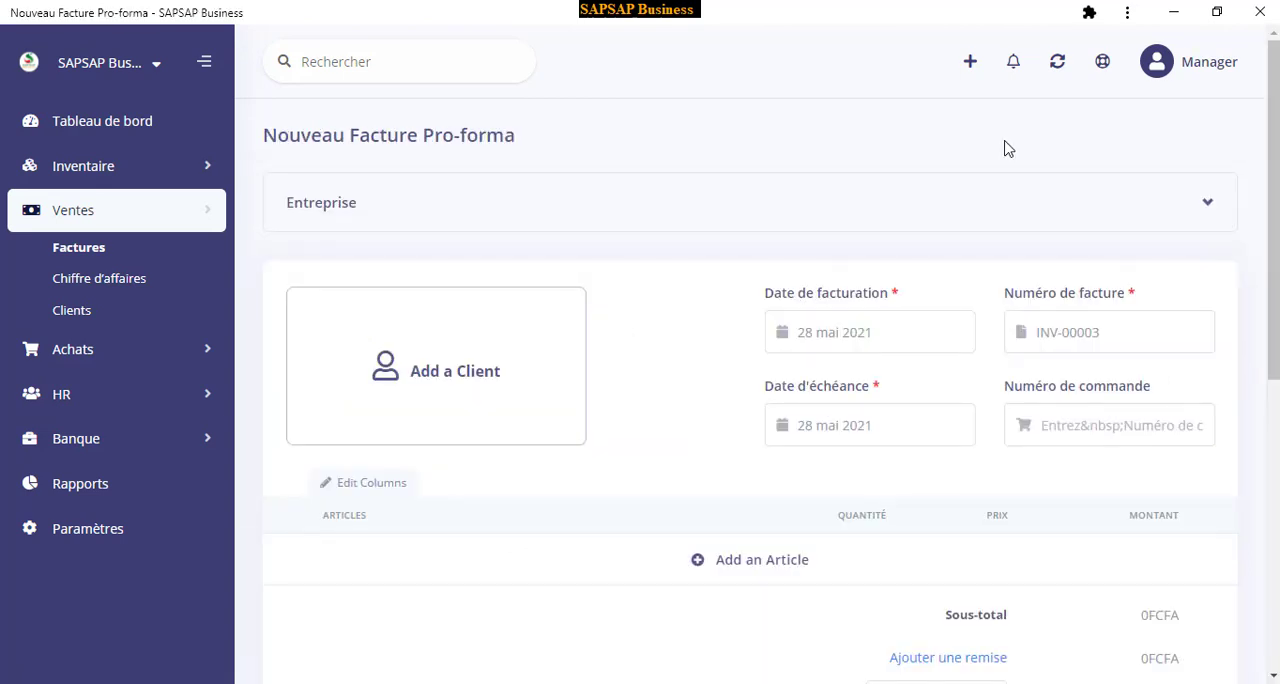
{"action": "scroll", "coordinate": [717, 260], "scroll_direction": "down", "scroll_amount": 2}
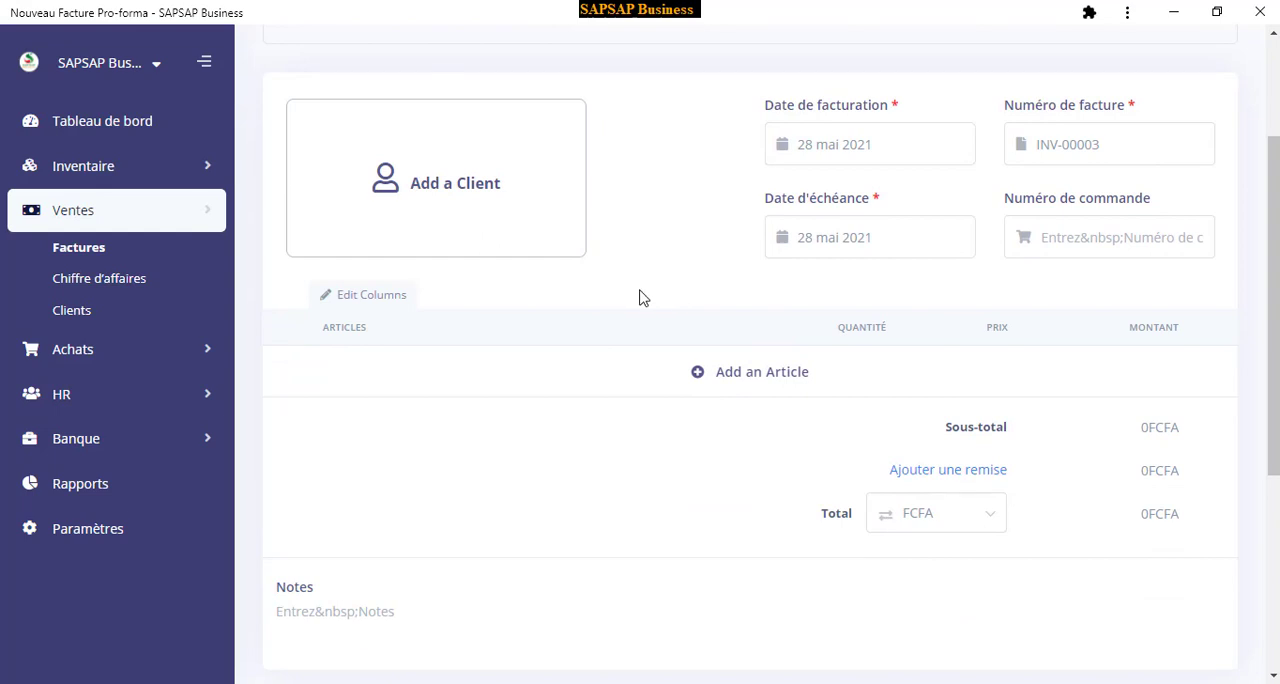
{"action": "left_click", "coordinate": [448, 192]}
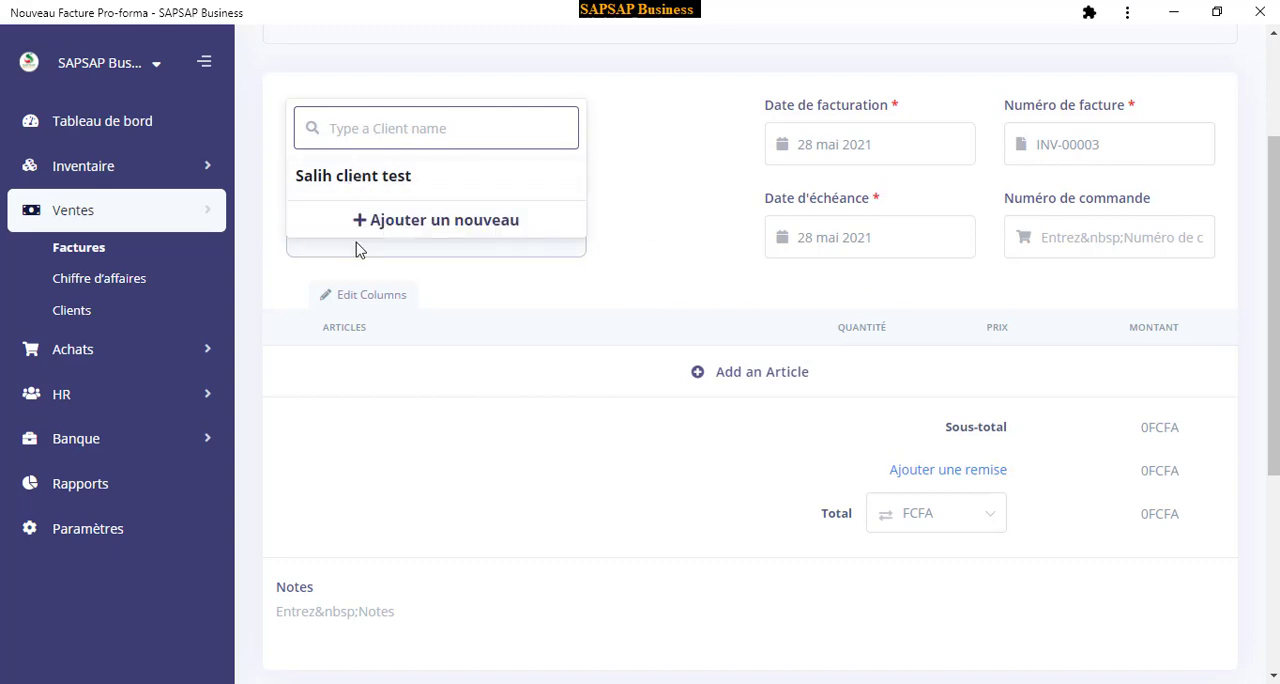
{"action": "left_click", "coordinate": [469, 221]}
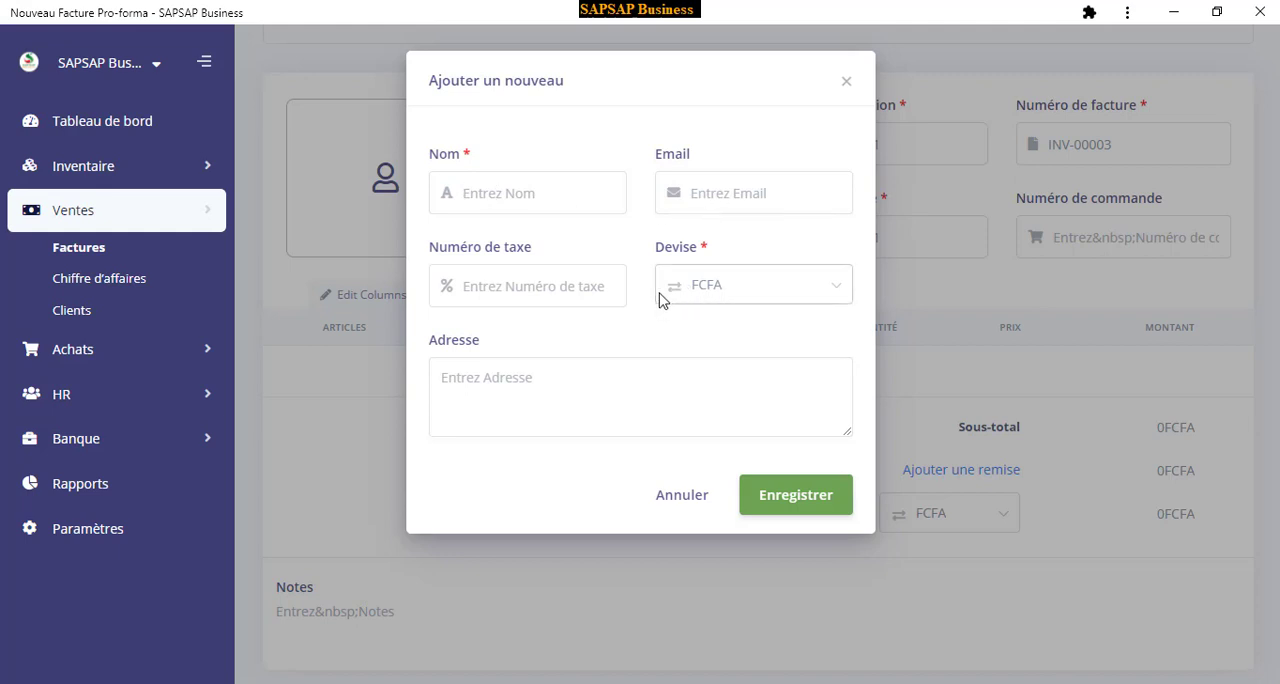
{"action": "left_click", "coordinate": [471, 186]}
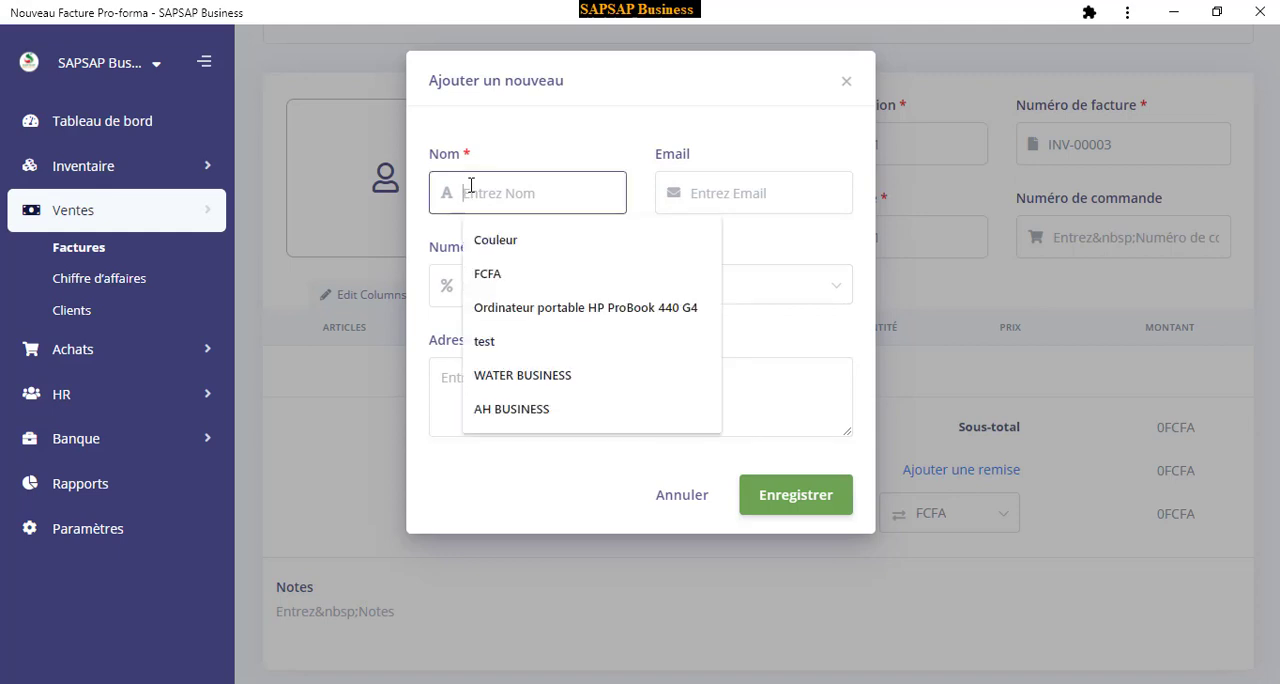
{"action": "left_click", "coordinate": [490, 160]}
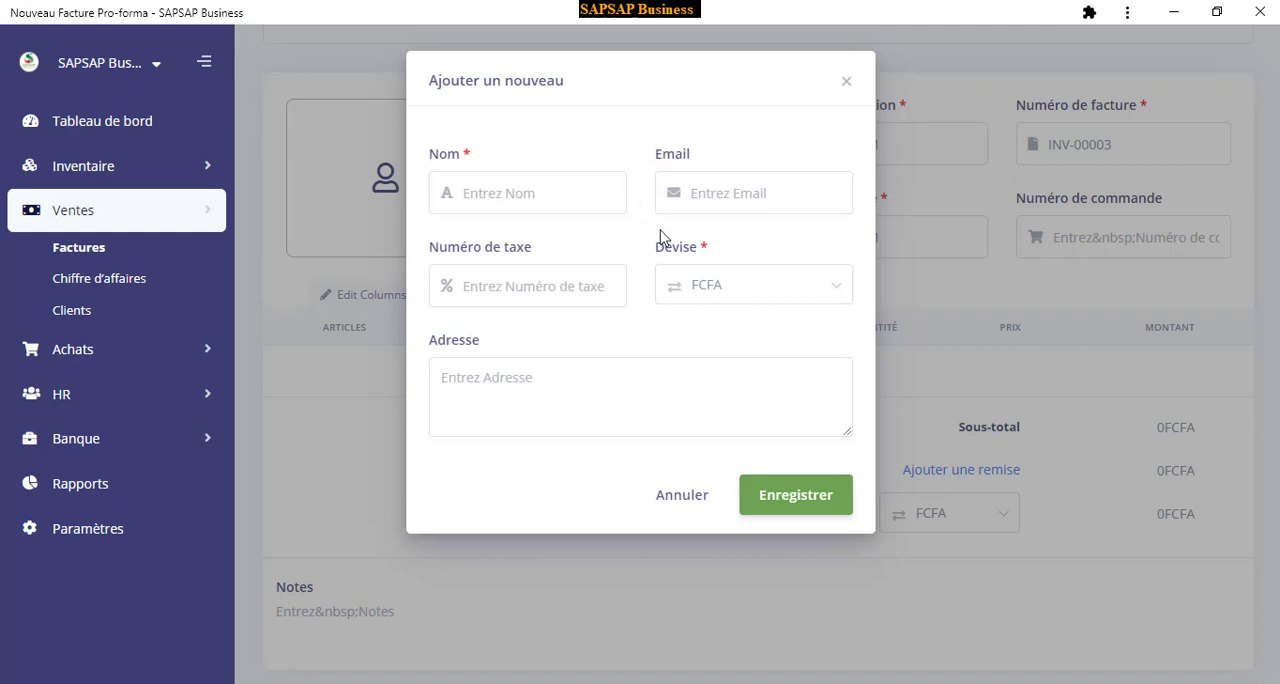
{"action": "left_click", "coordinate": [666, 500]}
Assign the existing test client to the new invoice
{"action": "left_click", "coordinate": [408, 209]}
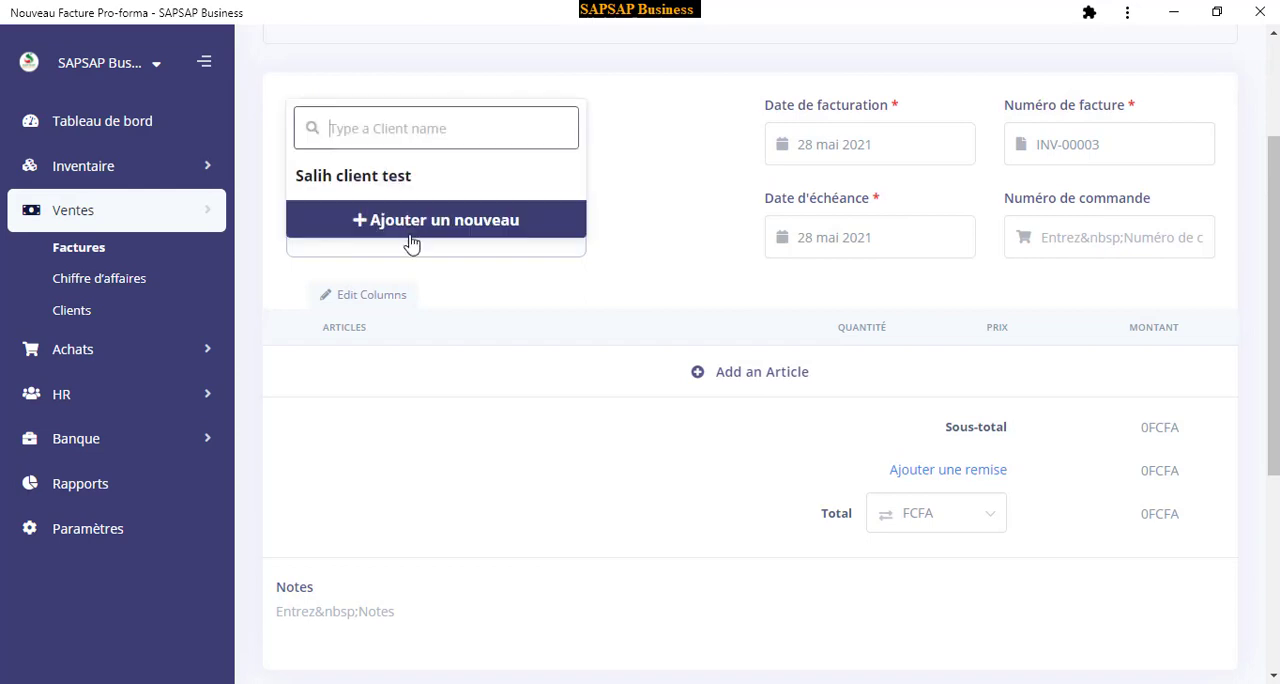
{"action": "left_click", "coordinate": [368, 186]}
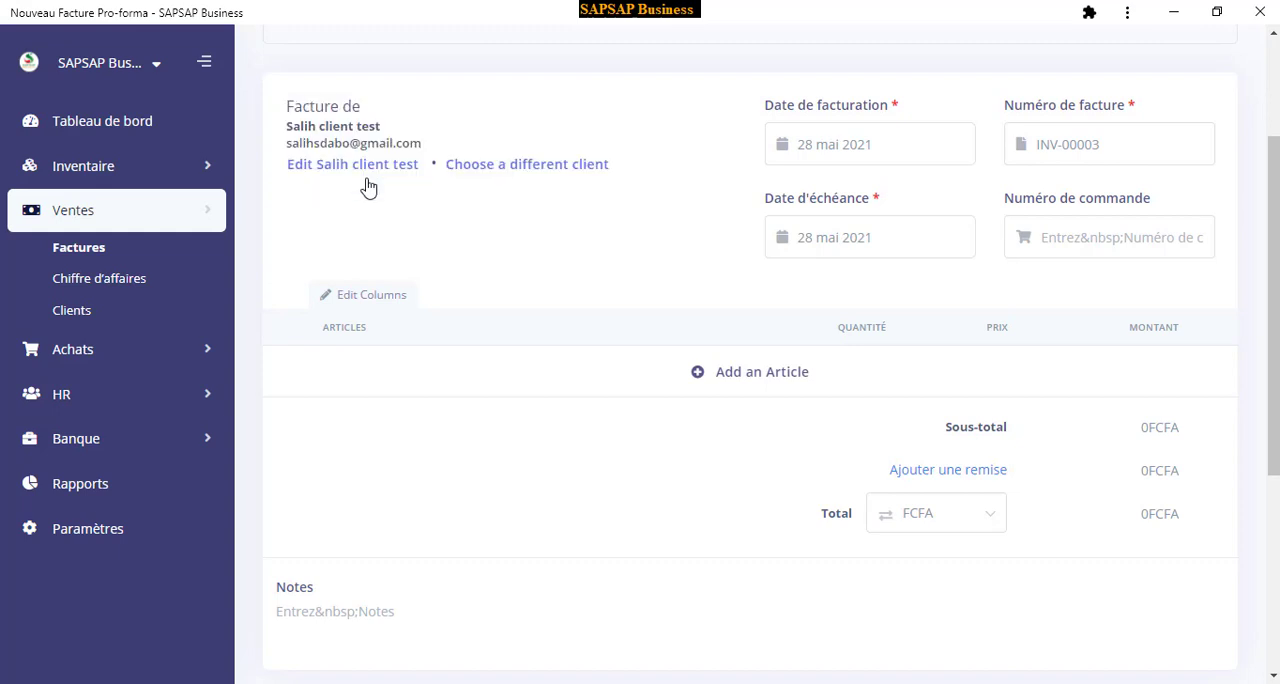
{"action": "scroll", "coordinate": [790, 232], "scroll_direction": "up", "scroll_amount": 1}
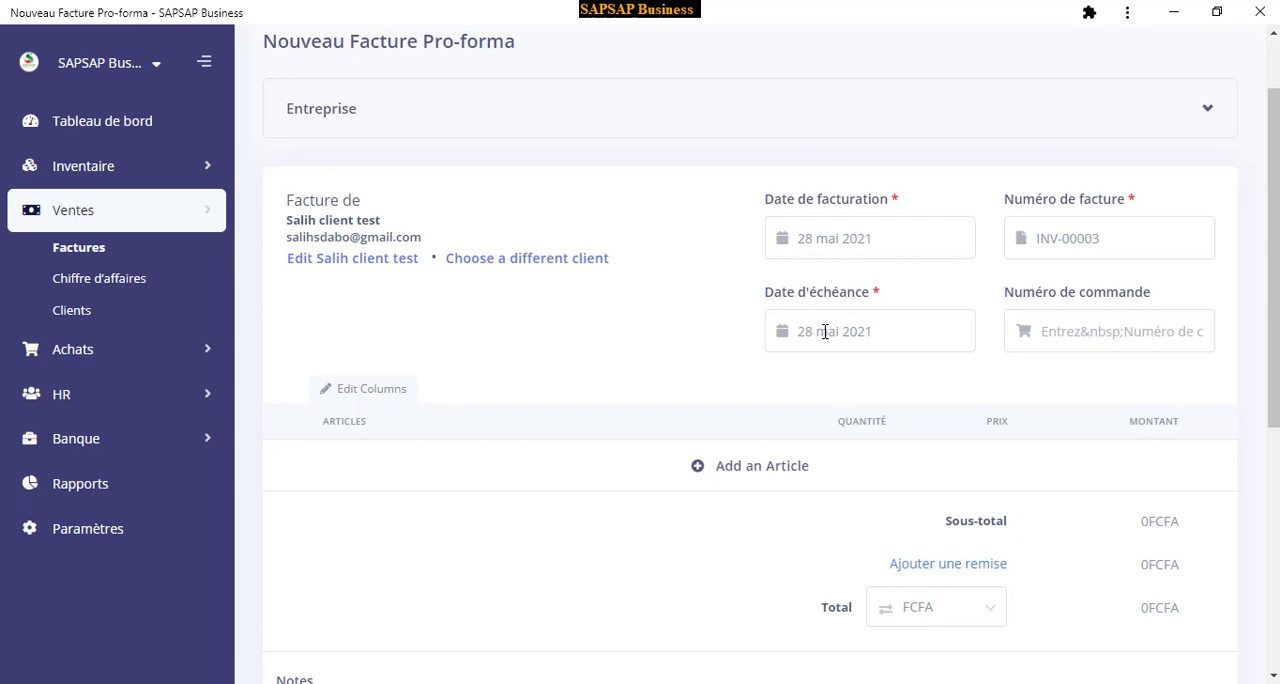
{"action": "left_click", "coordinate": [894, 340]}
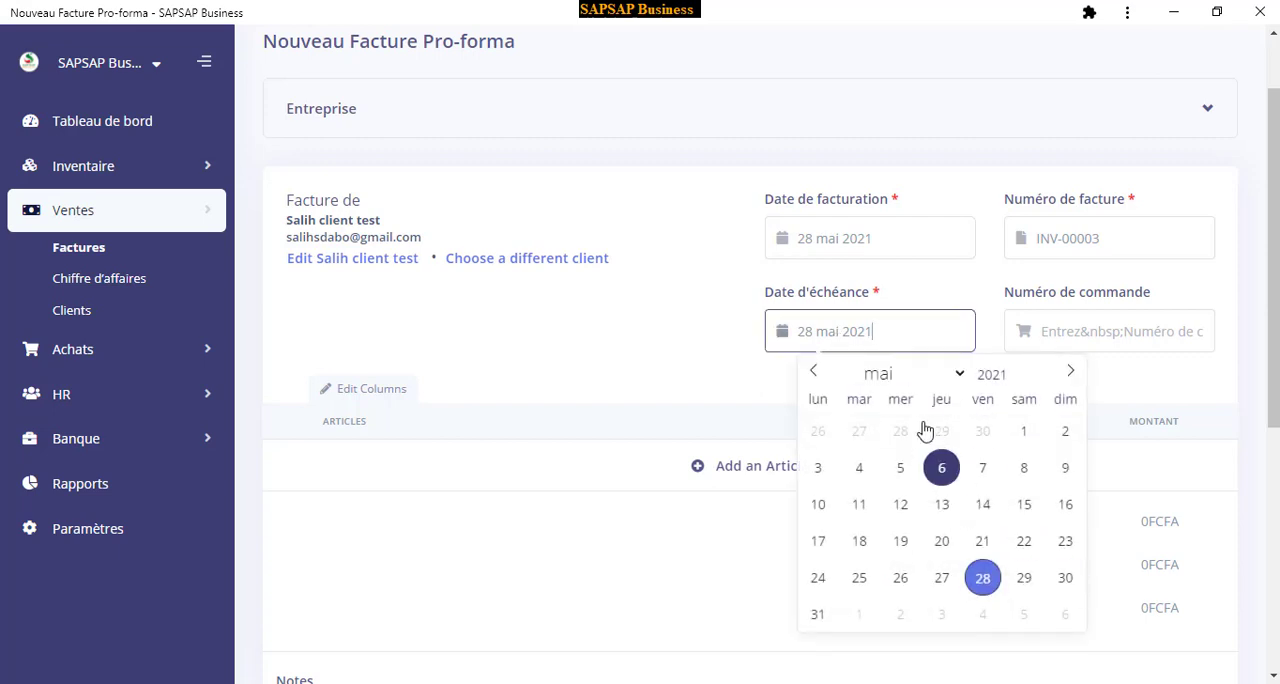
{"action": "left_click", "coordinate": [674, 326]}
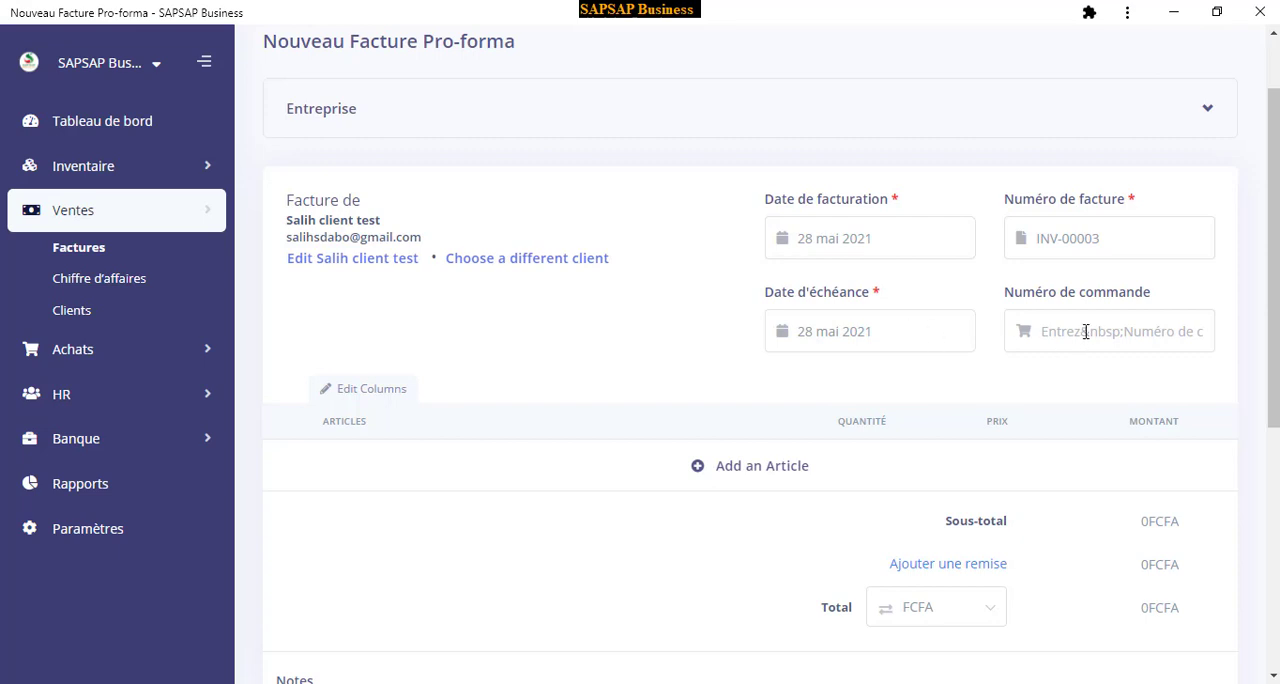
Add the articles Ordinateur portable HP ProBook 440 G4 and MINI PROJECTEUR ANDROID GP9W (Blanc) to the invoice
{"action": "scroll", "coordinate": [1086, 330], "scroll_direction": "down", "scroll_amount": 1}
{"action": "scroll", "coordinate": [1086, 322], "scroll_direction": "down", "scroll_amount": 1}
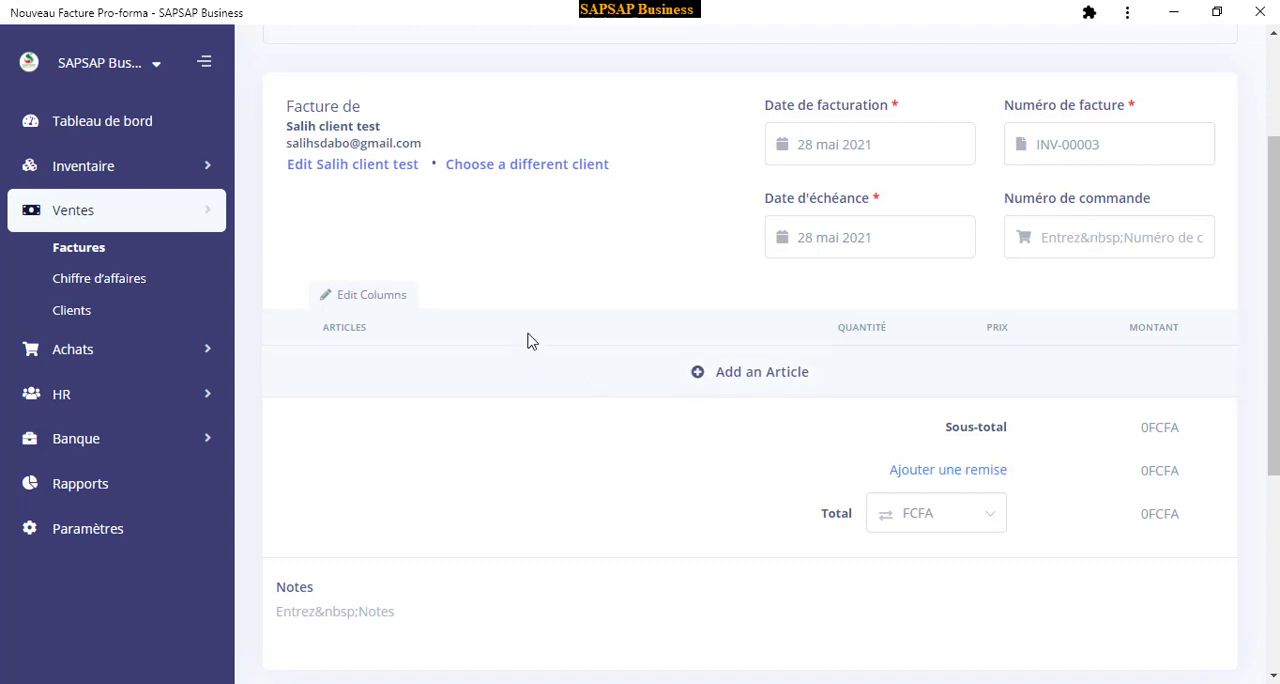
{"action": "left_click", "coordinate": [737, 379]}
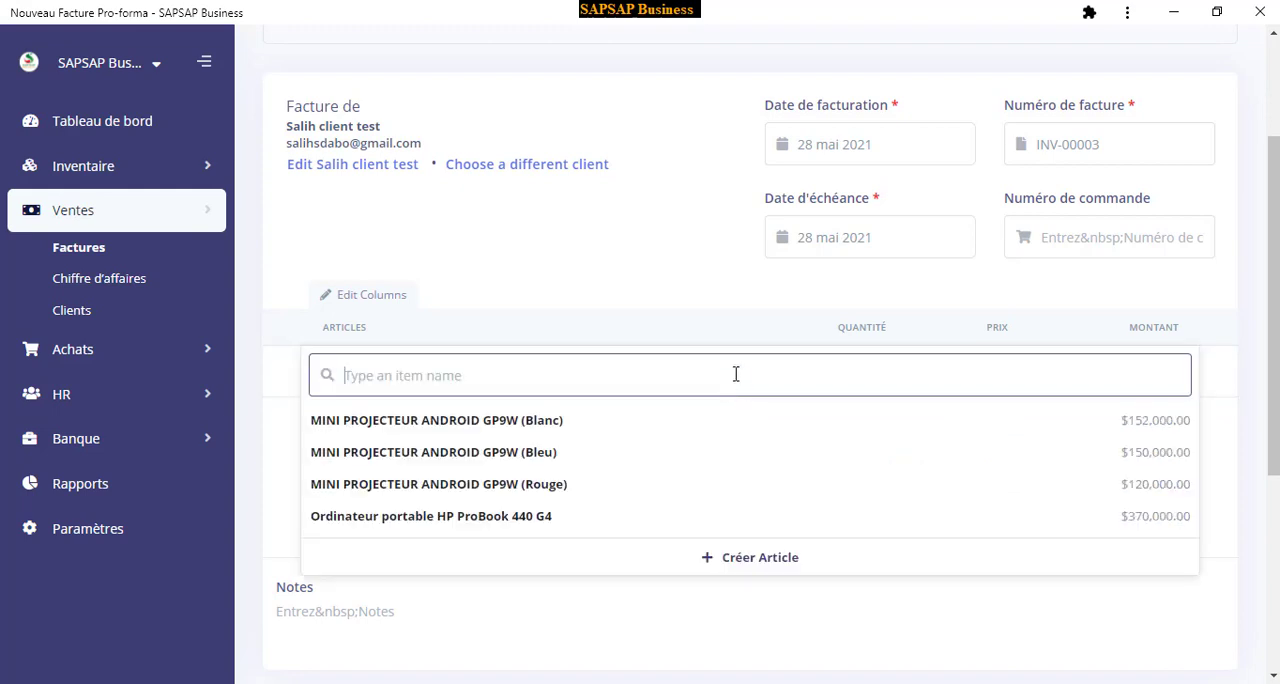
{"action": "scroll", "coordinate": [634, 368], "scroll_direction": "down", "scroll_amount": 1}
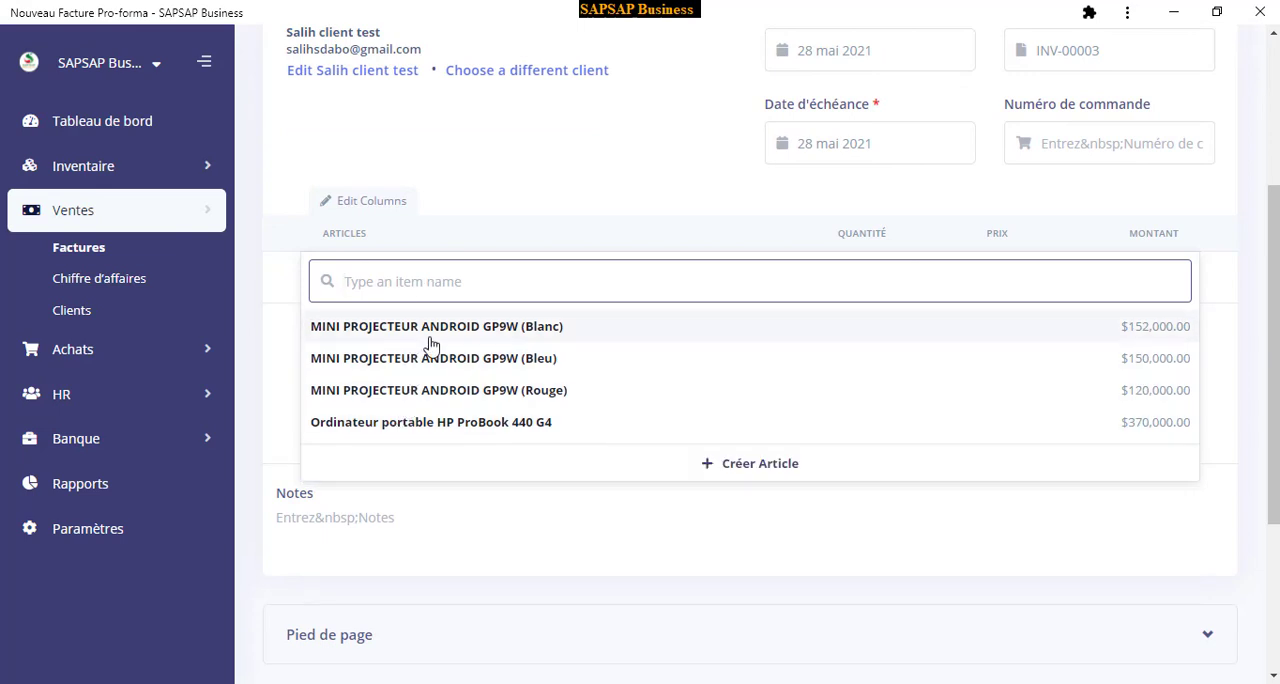
{"action": "left_click", "coordinate": [421, 428]}
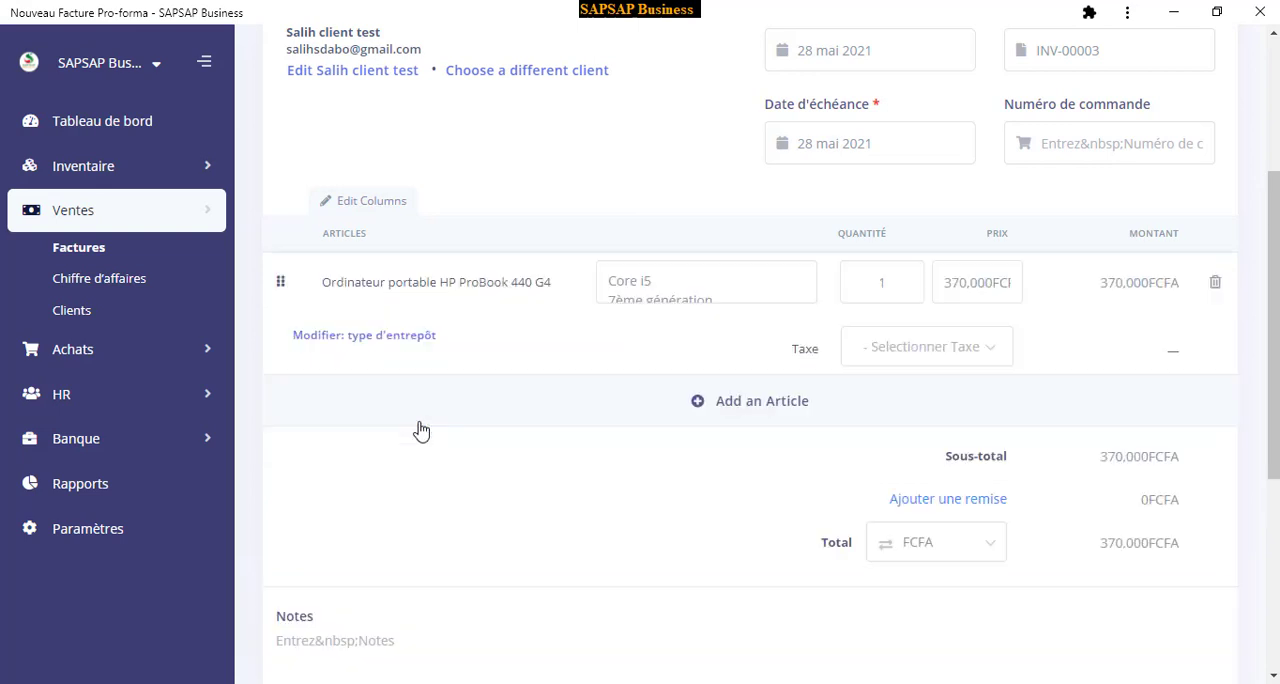
{"action": "left_click", "coordinate": [745, 404]}
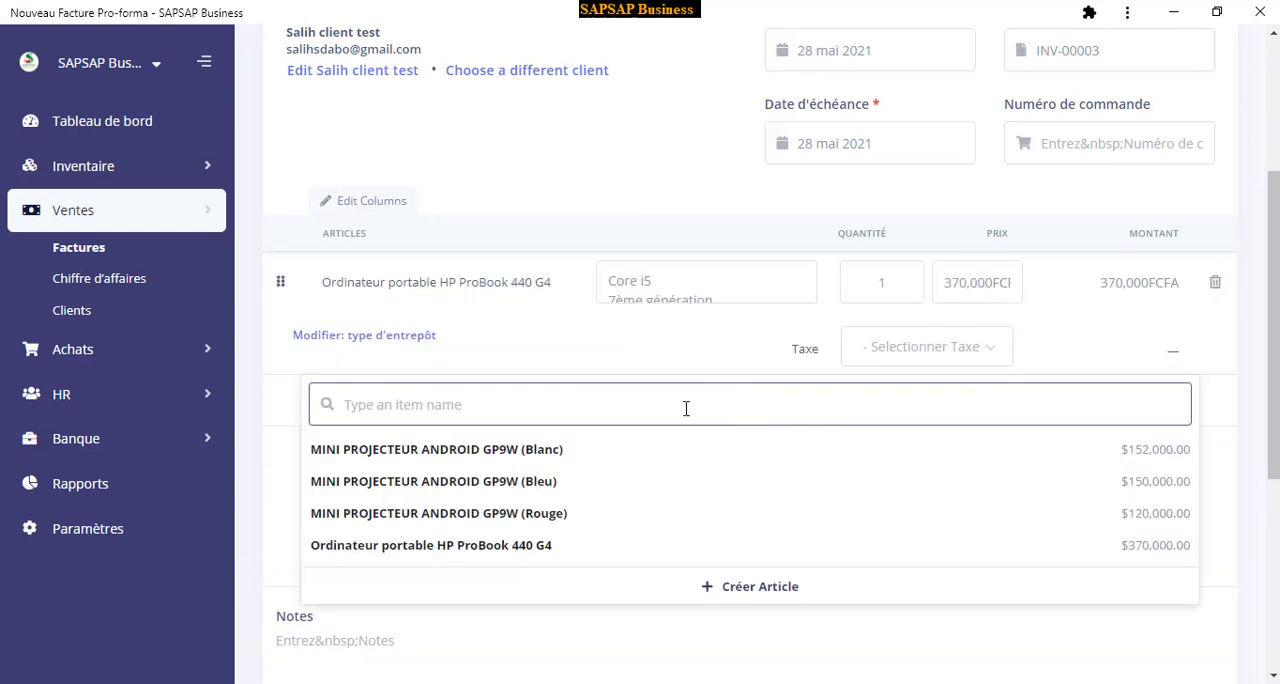
{"action": "left_click", "coordinate": [461, 452]}
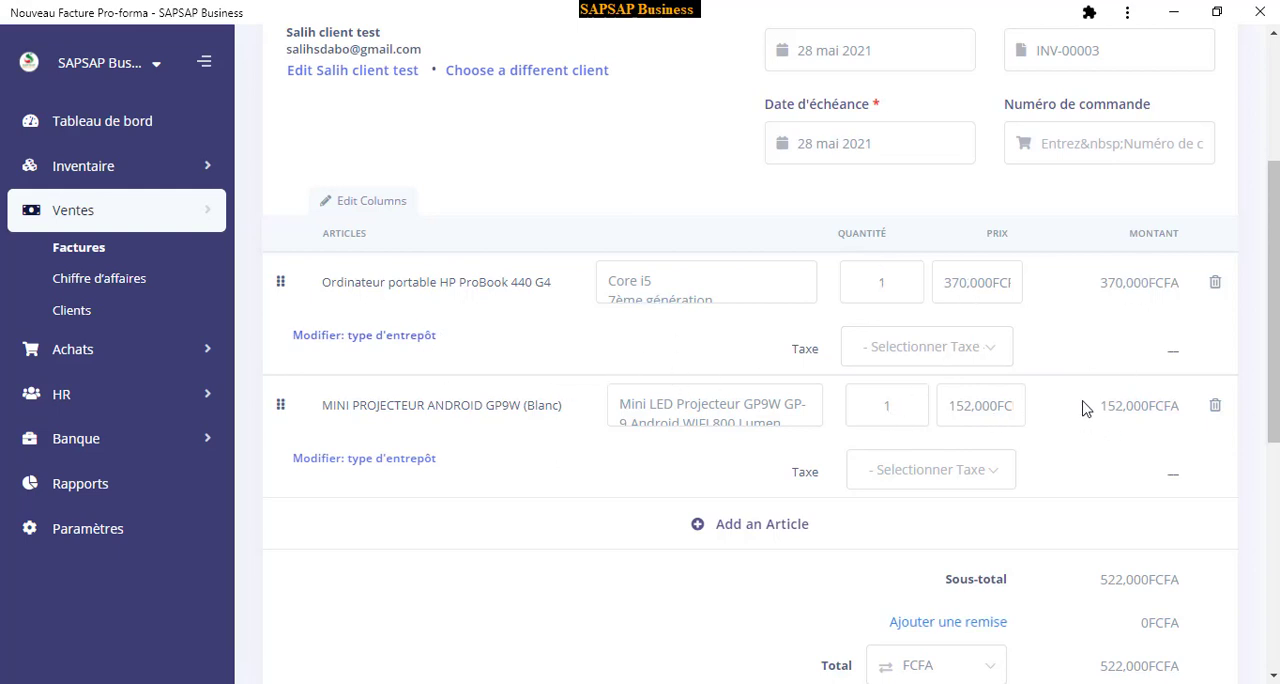
Set the quantity of the HP ProBook 440 G4 laptop line to 2
{"action": "double_click", "coordinate": [888, 280]}
{"action": "type", "text": "2"}
{"action": "scroll", "coordinate": [882, 350], "scroll_direction": "down", "scroll_amount": 1}
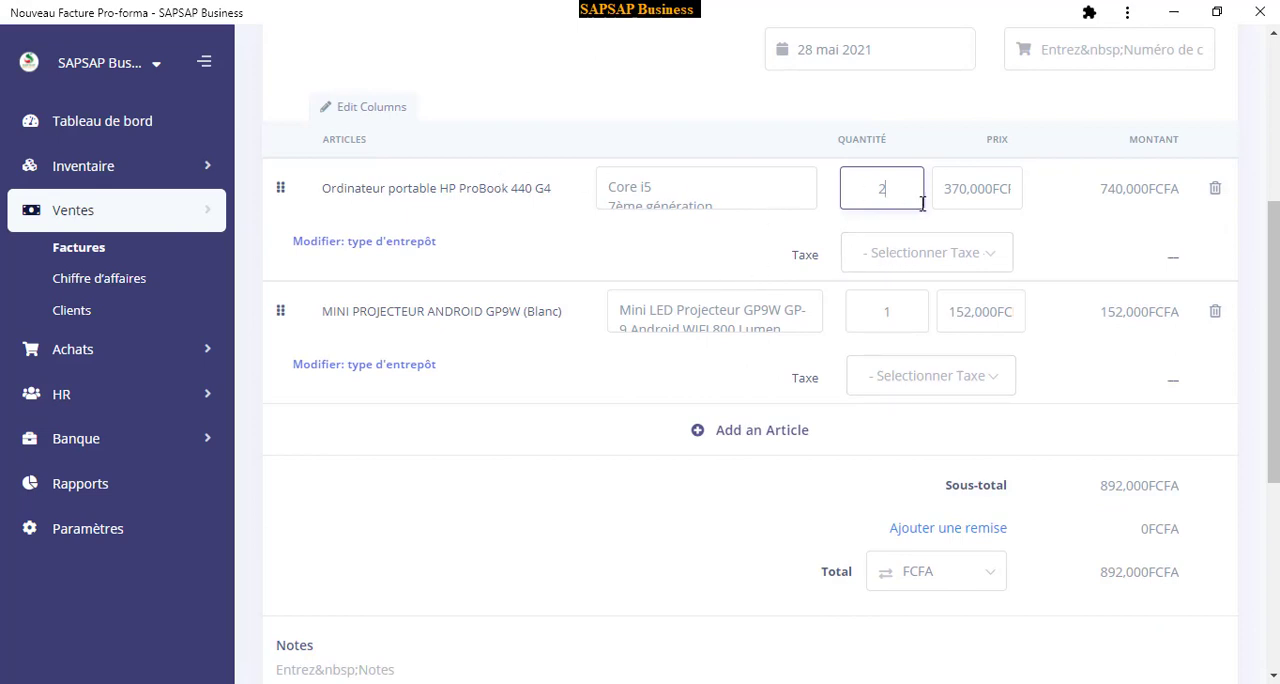
Examine the invoice's discount option, notes area and page footer section
{"action": "scroll", "coordinate": [863, 274], "scroll_direction": "down", "scroll_amount": 3}
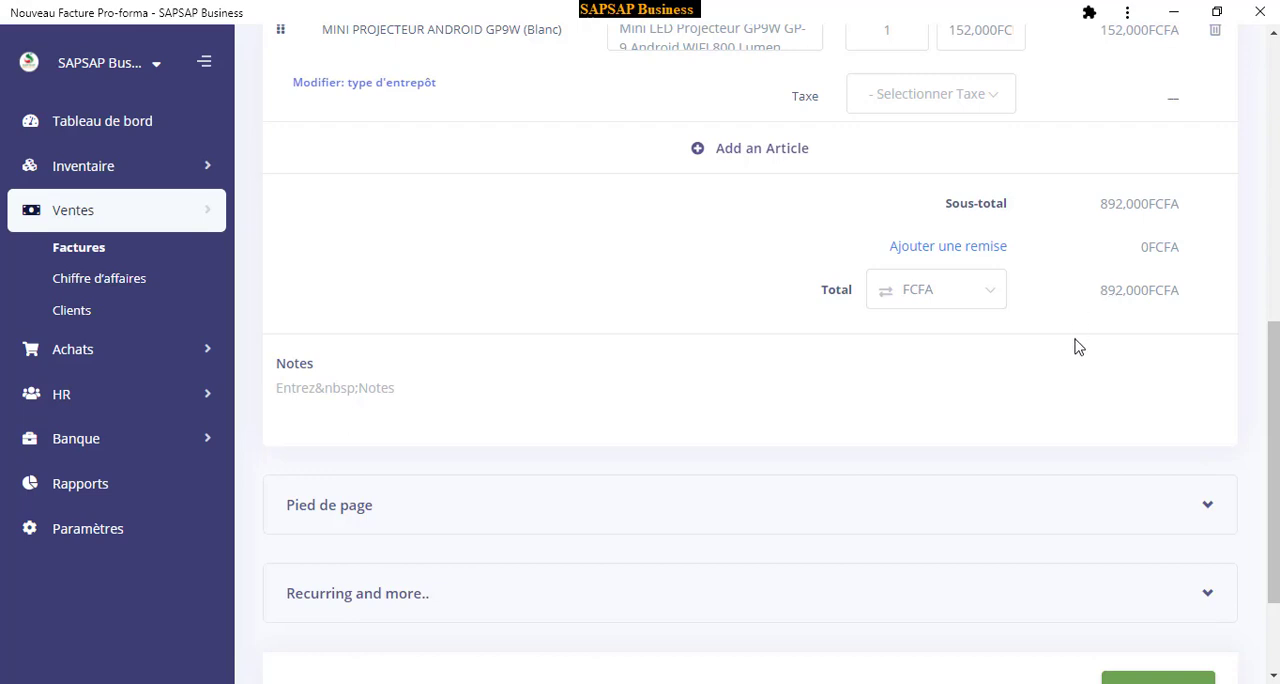
{"action": "left_click", "coordinate": [933, 253]}
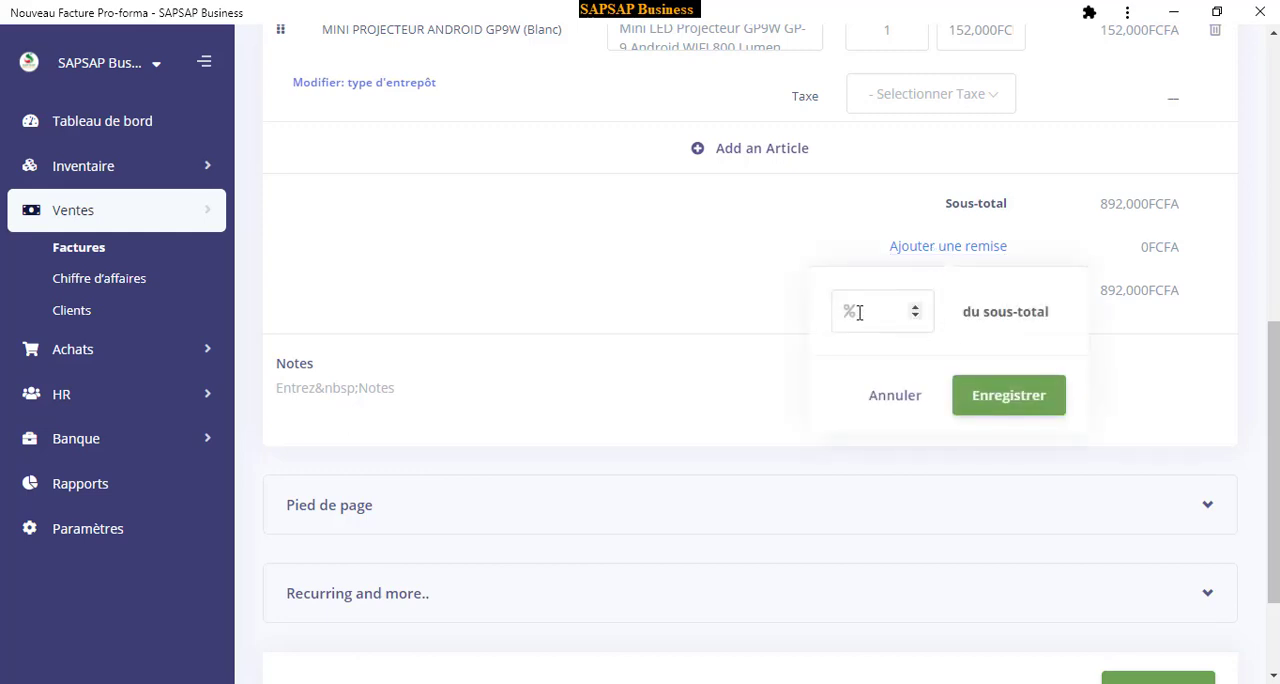
{"action": "left_click", "coordinate": [830, 243]}
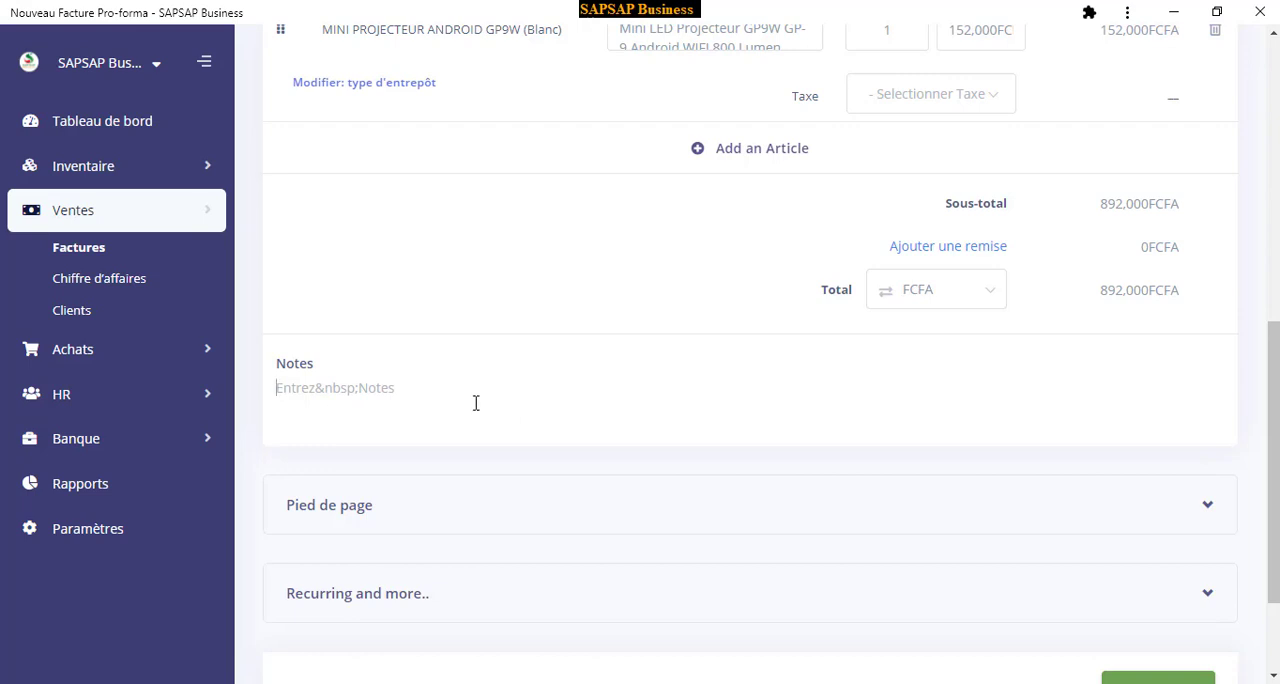
{"action": "scroll", "coordinate": [480, 383], "scroll_direction": "down", "scroll_amount": 1}
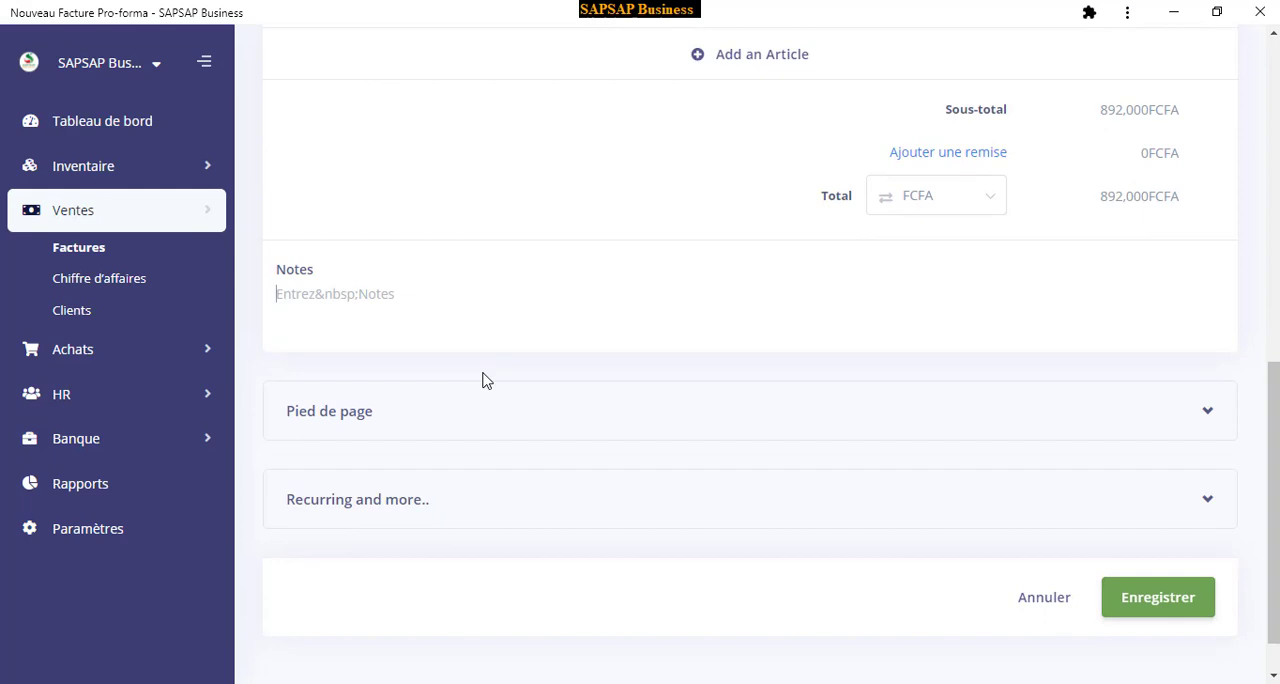
{"action": "left_click", "coordinate": [360, 420]}
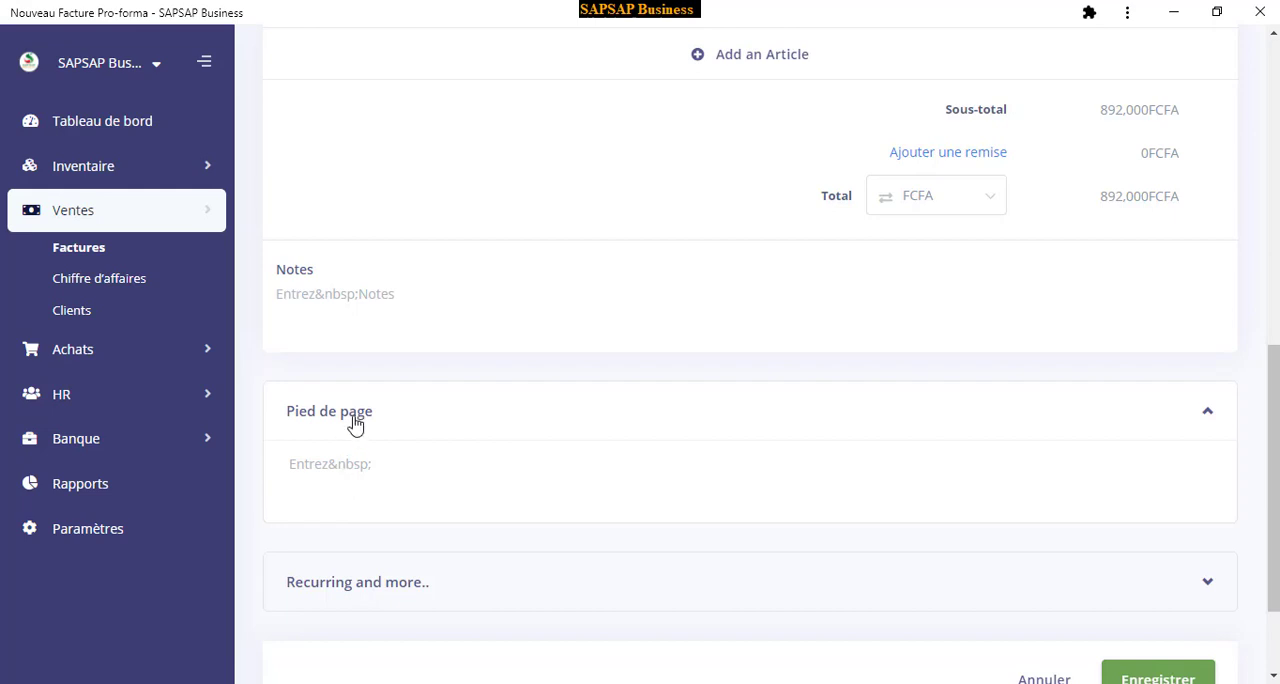
{"action": "left_click", "coordinate": [356, 423]}
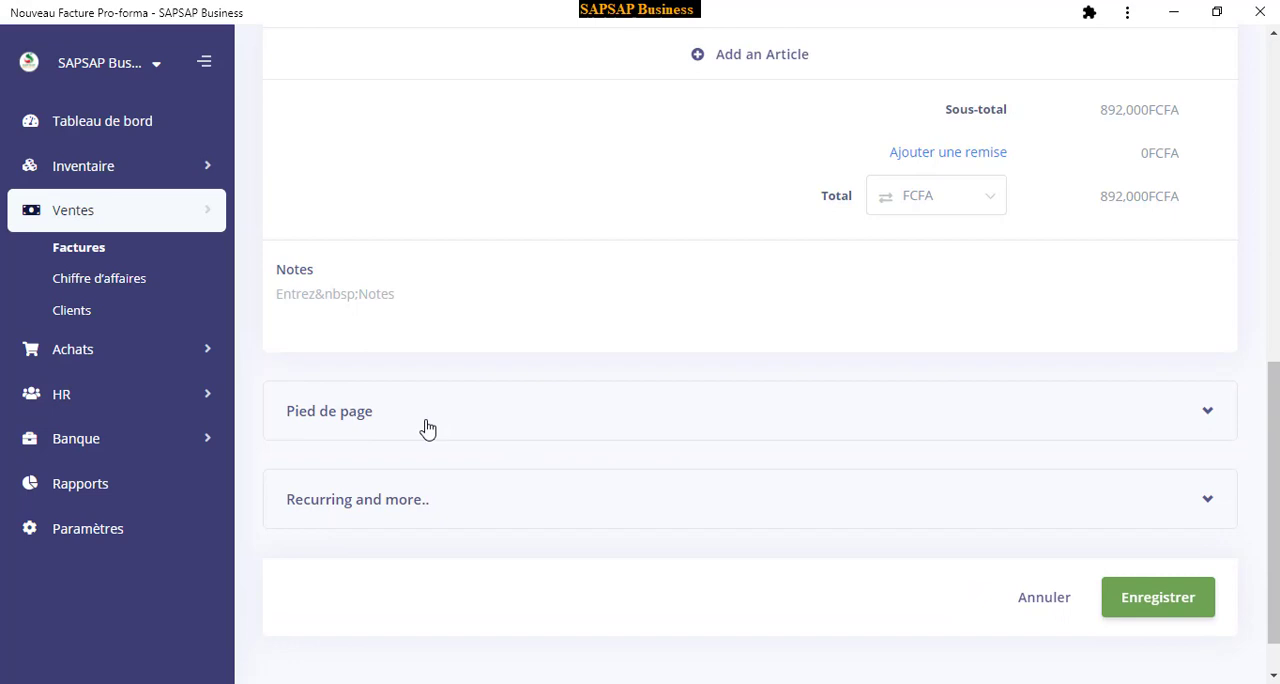
{"action": "left_click", "coordinate": [383, 416]}
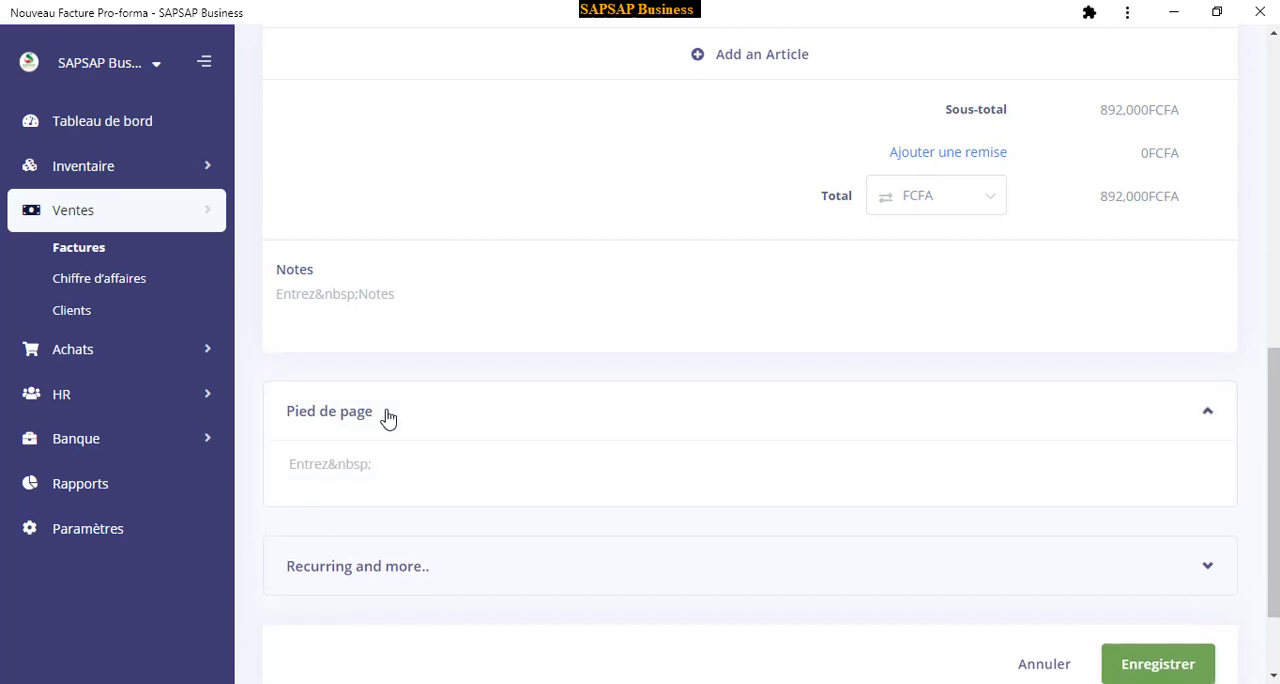
{"action": "left_click", "coordinate": [369, 420]}
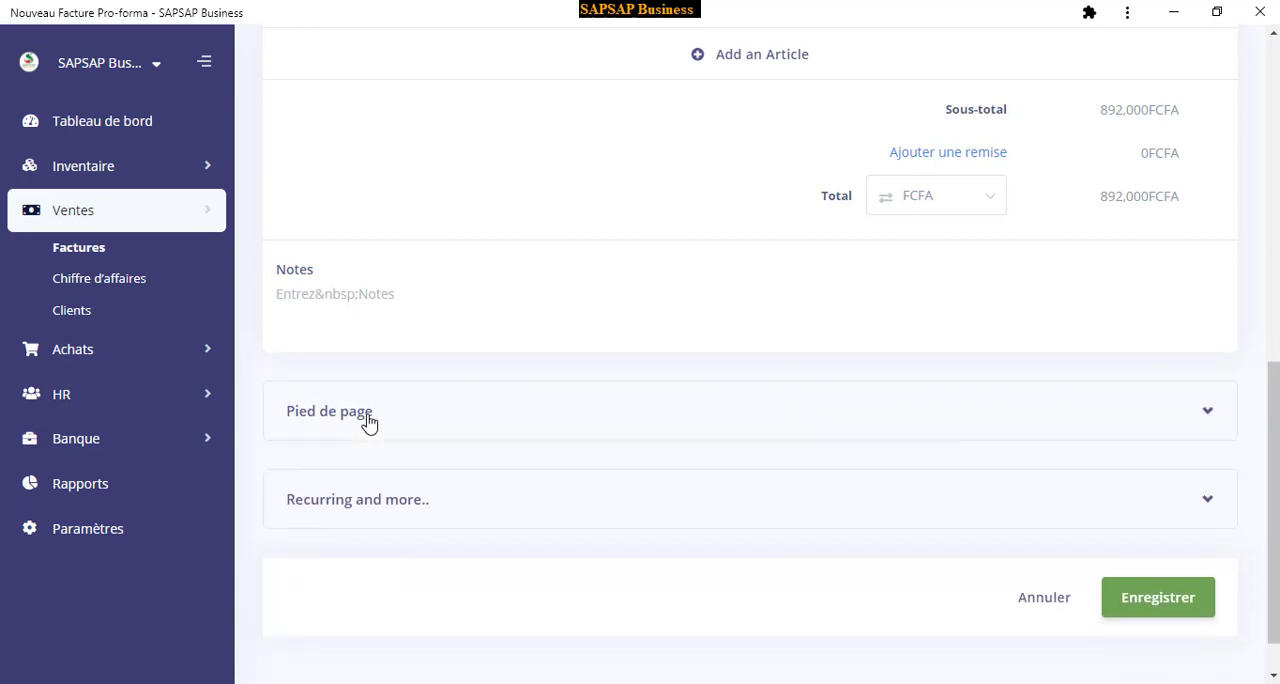
Expand the recurring and additional options of the invoice, and set its category to Ventes
{"action": "left_click", "coordinate": [335, 506]}
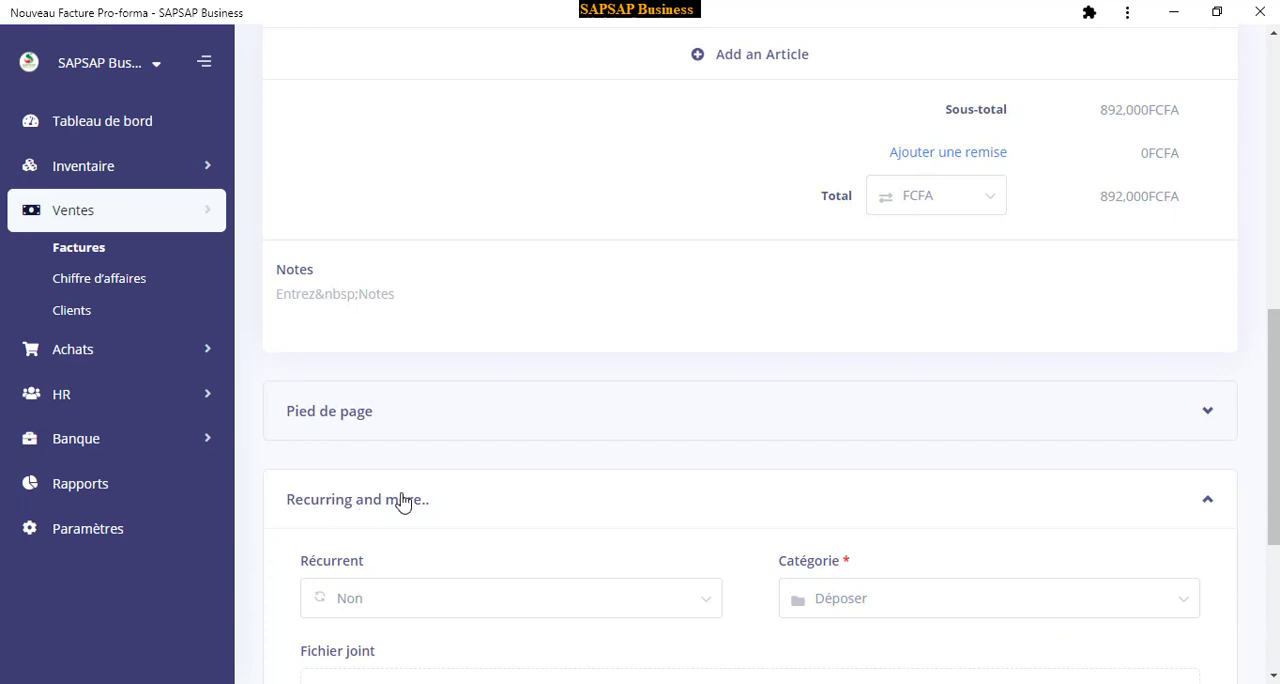
{"action": "scroll", "coordinate": [449, 447], "scroll_direction": "down", "scroll_amount": 2}
{"action": "scroll", "coordinate": [449, 447], "scroll_direction": "down", "scroll_amount": 1}
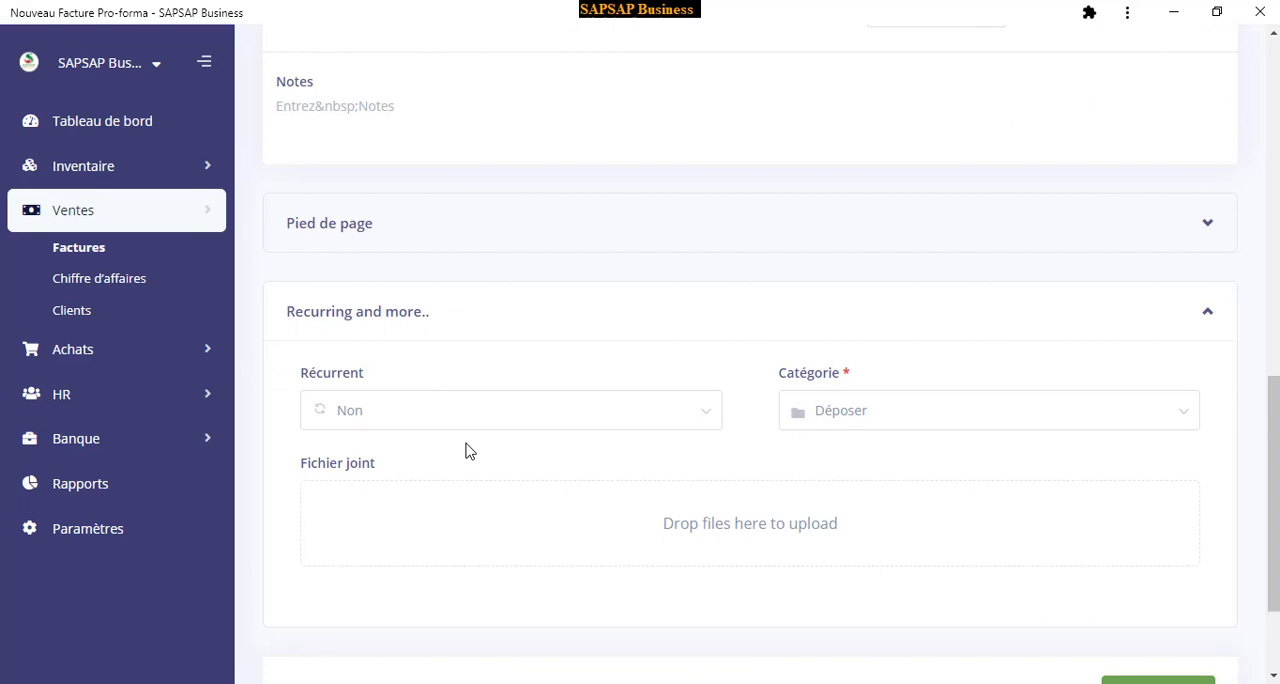
{"action": "left_click", "coordinate": [378, 416]}
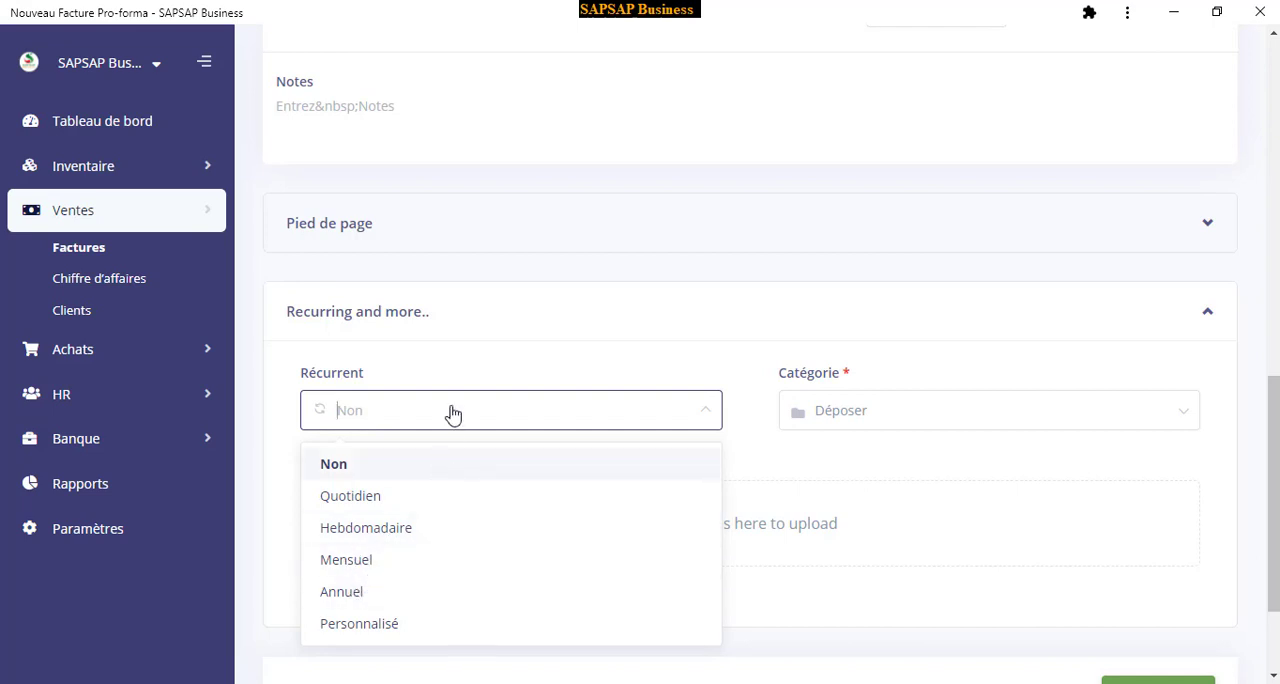
{"action": "left_click", "coordinate": [478, 378]}
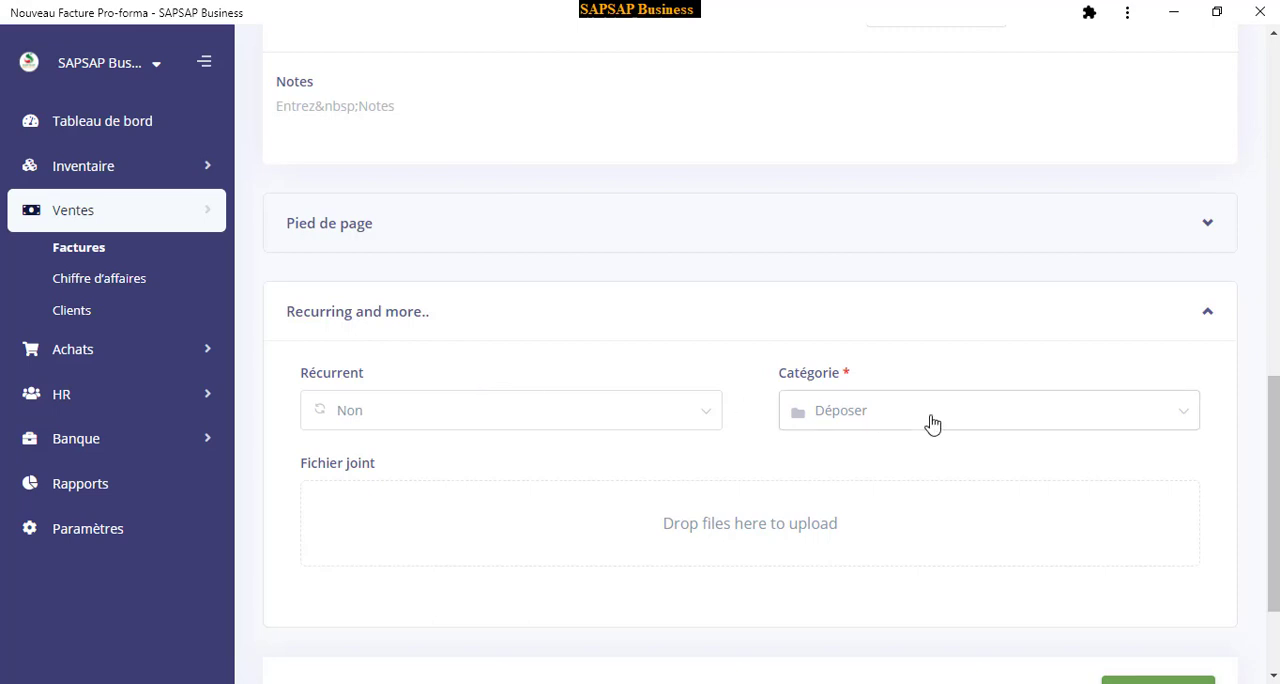
{"action": "left_click", "coordinate": [868, 413]}
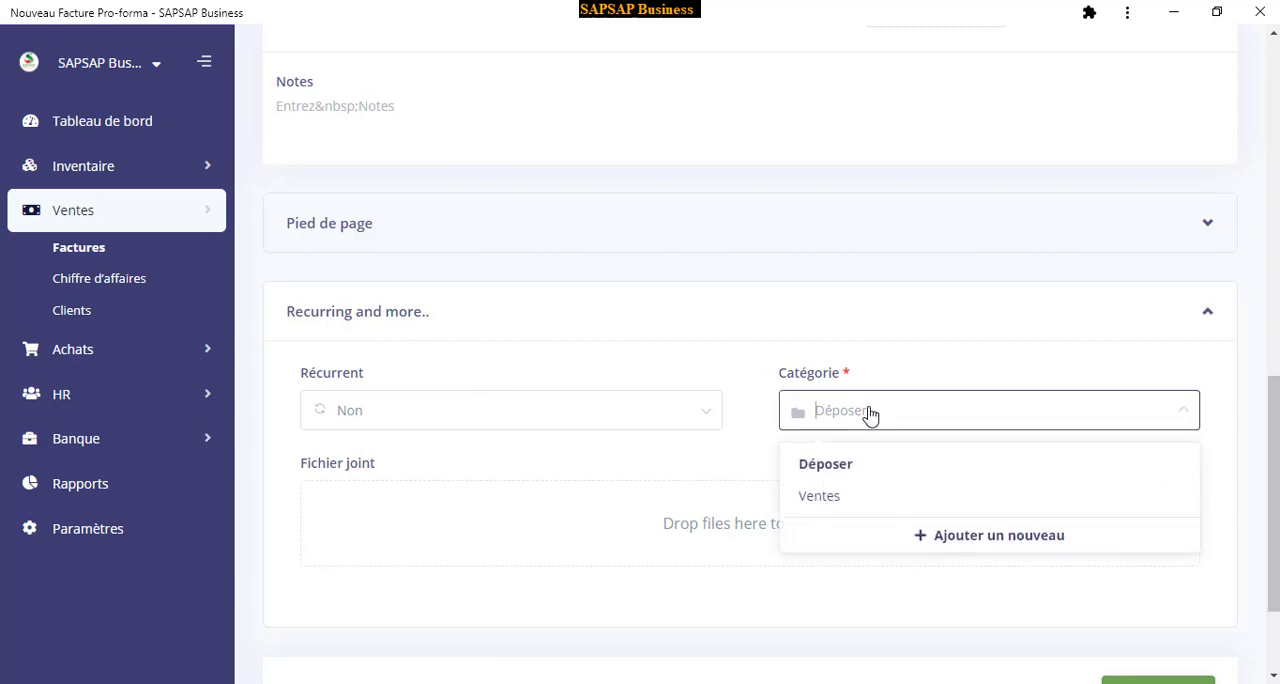
{"action": "left_click", "coordinate": [825, 500]}
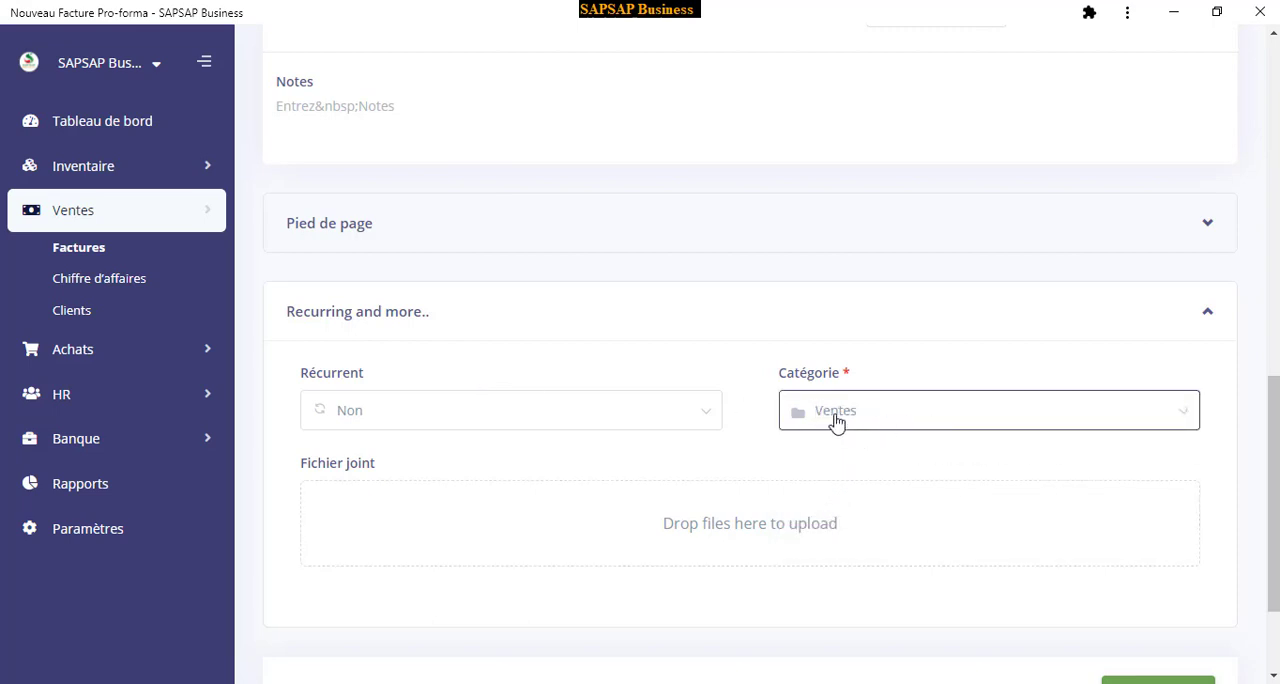
Check the invoice's file attachment option without adding a file, and save the invoice
{"action": "scroll", "coordinate": [688, 270], "scroll_direction": "down", "scroll_amount": 1}
{"action": "scroll", "coordinate": [688, 270], "scroll_direction": "down", "scroll_amount": 2}
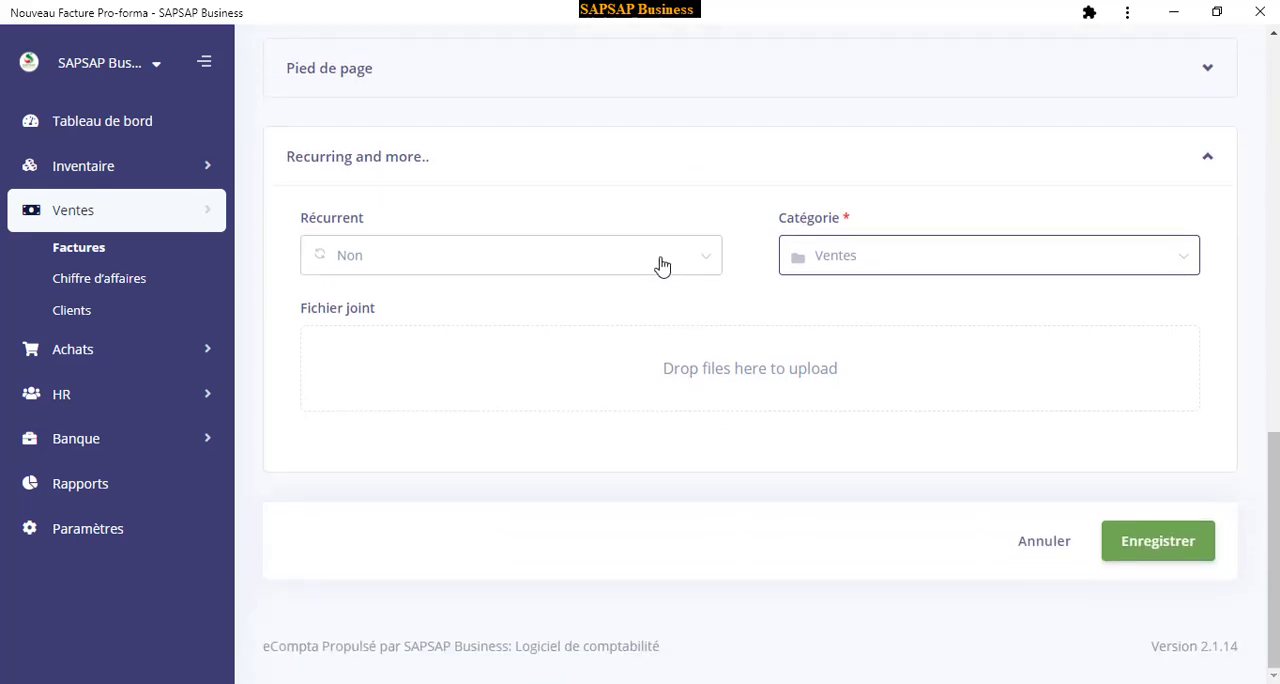
{"action": "left_click", "coordinate": [725, 385]}
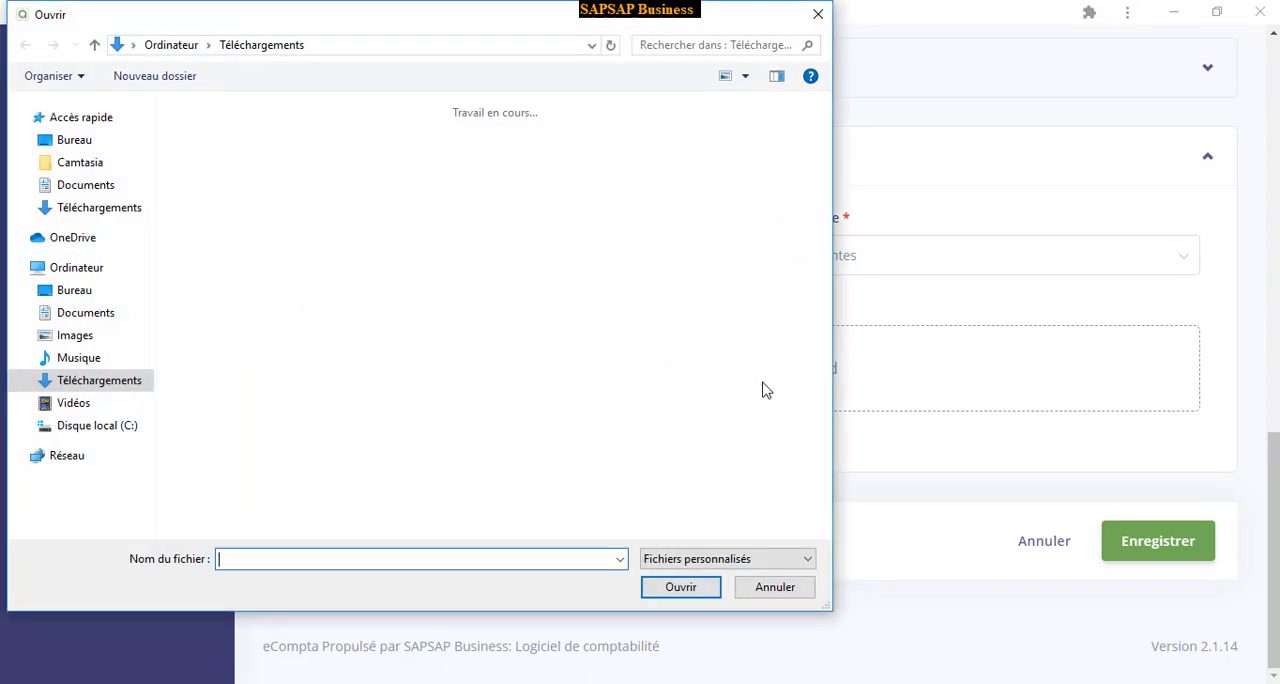
{"action": "left_click", "coordinate": [795, 585]}
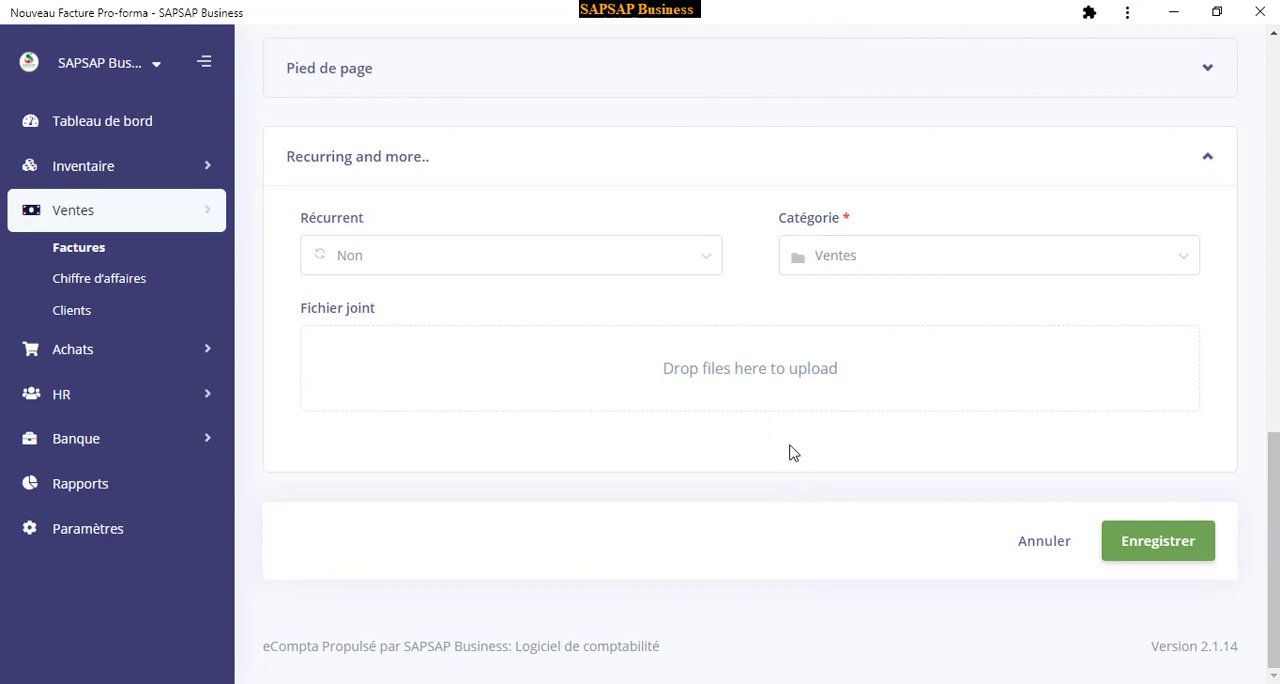
{"action": "left_click", "coordinate": [1148, 549]}
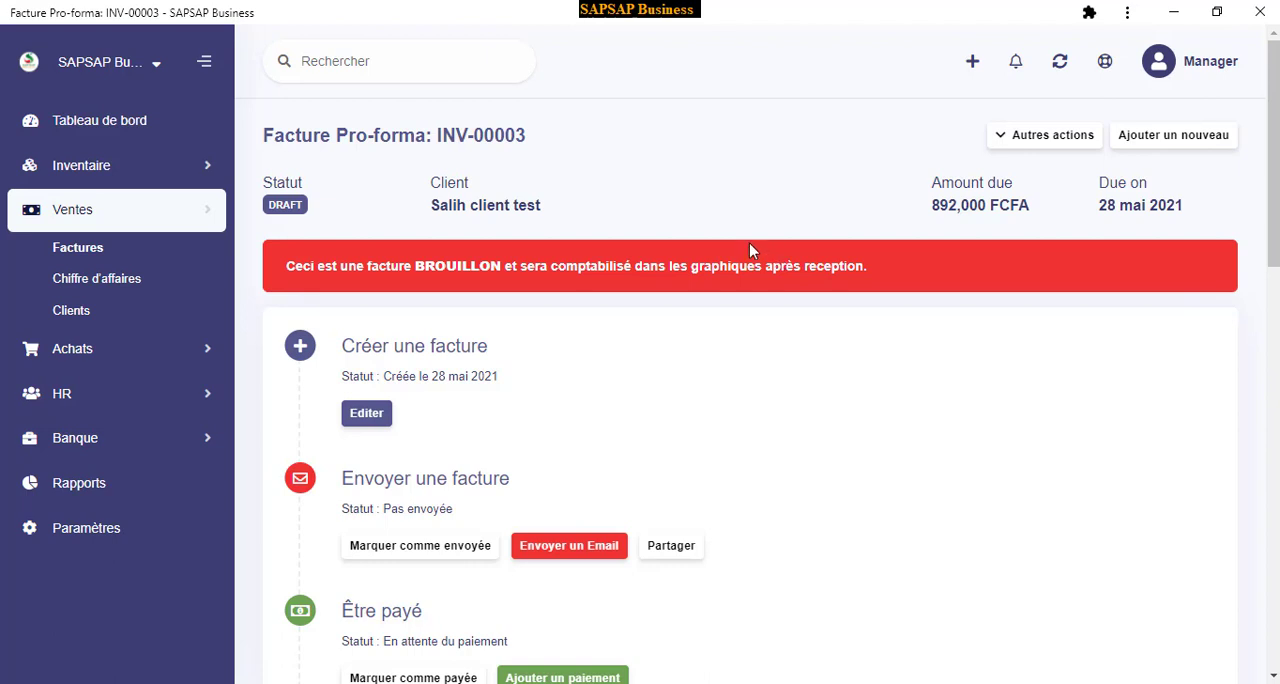
Examine the saved invoice's status, its sending and payment options, and its article lines
{"action": "scroll", "coordinate": [752, 250], "scroll_direction": "down", "scroll_amount": 2}
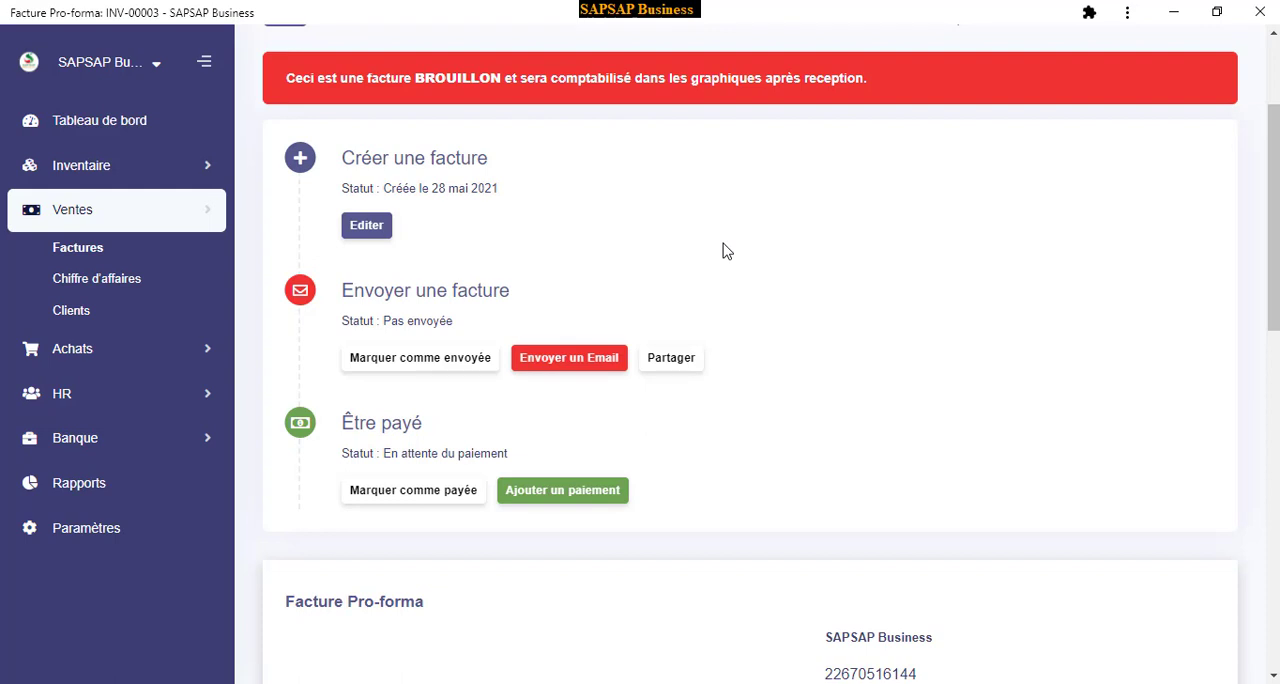
{"action": "scroll", "coordinate": [606, 211], "scroll_direction": "up", "scroll_amount": 1}
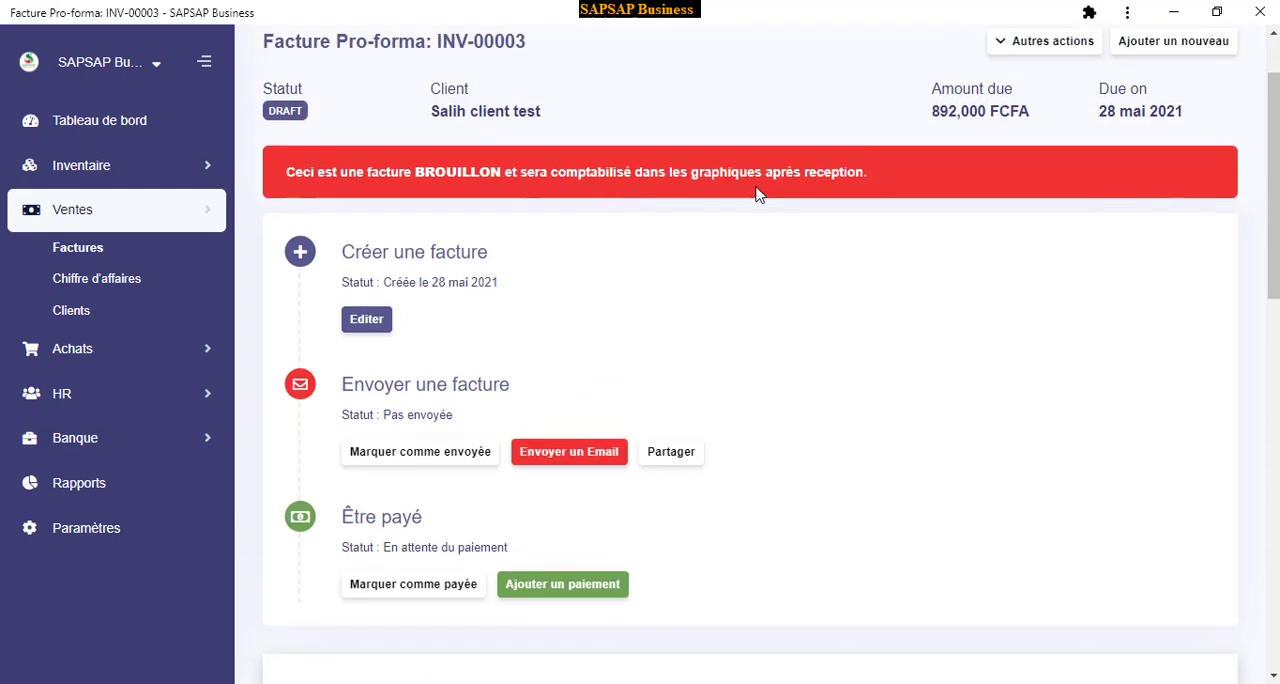
{"action": "scroll", "coordinate": [762, 170], "scroll_direction": "down", "scroll_amount": 3}
{"action": "scroll", "coordinate": [806, 157], "scroll_direction": "up", "scroll_amount": 5}
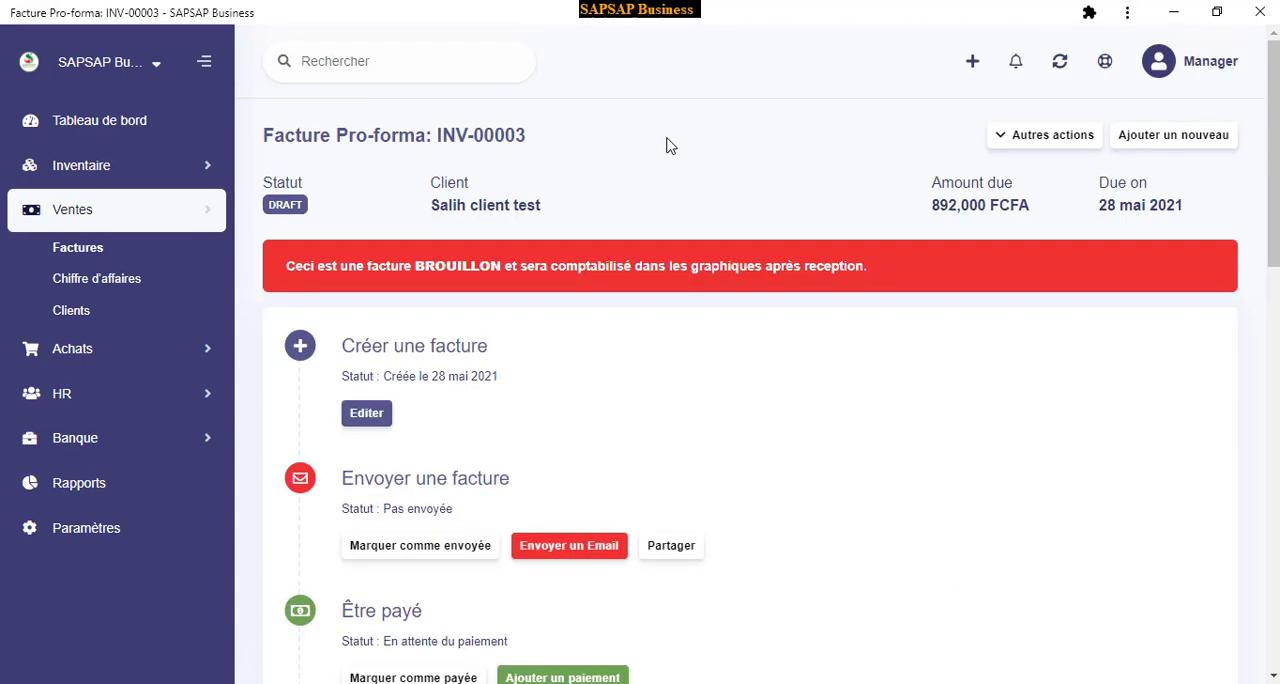
{"action": "scroll", "coordinate": [669, 143], "scroll_direction": "down", "scroll_amount": 6}
{"action": "scroll", "coordinate": [612, 262], "scroll_direction": "down", "scroll_amount": 5}
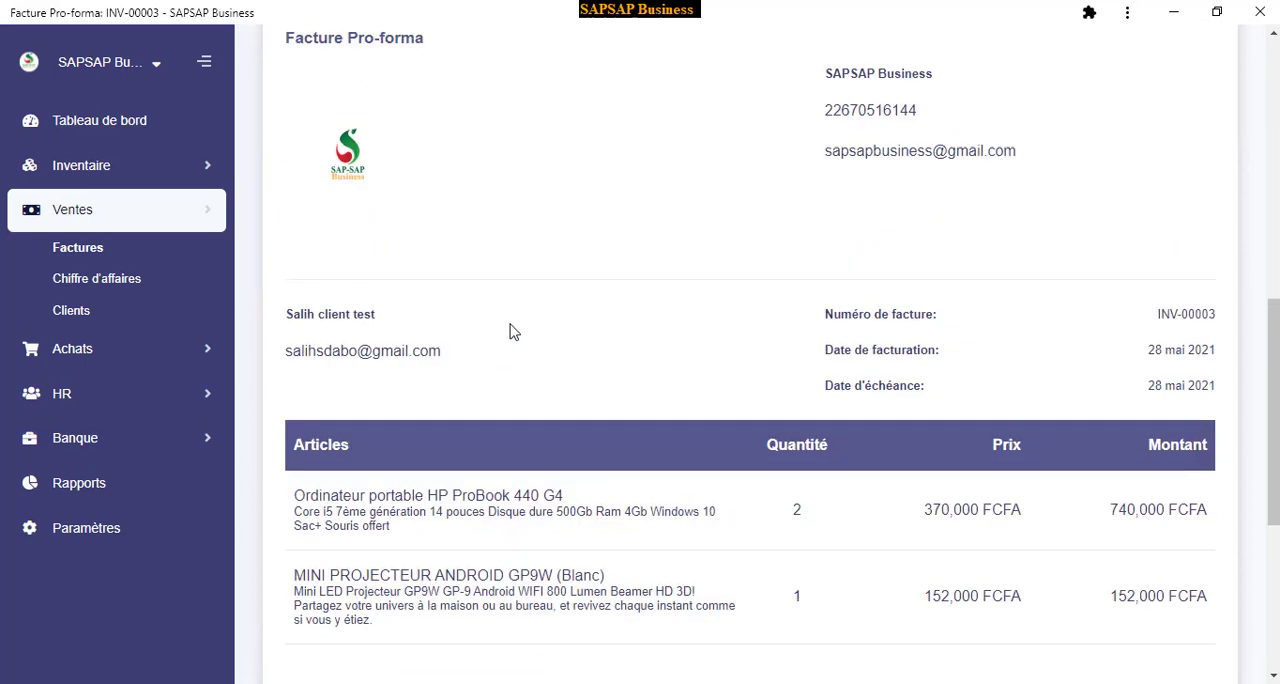
{"action": "scroll", "coordinate": [530, 380], "scroll_direction": "up", "scroll_amount": 2}
{"action": "scroll", "coordinate": [720, 294], "scroll_direction": "up", "scroll_amount": 4}
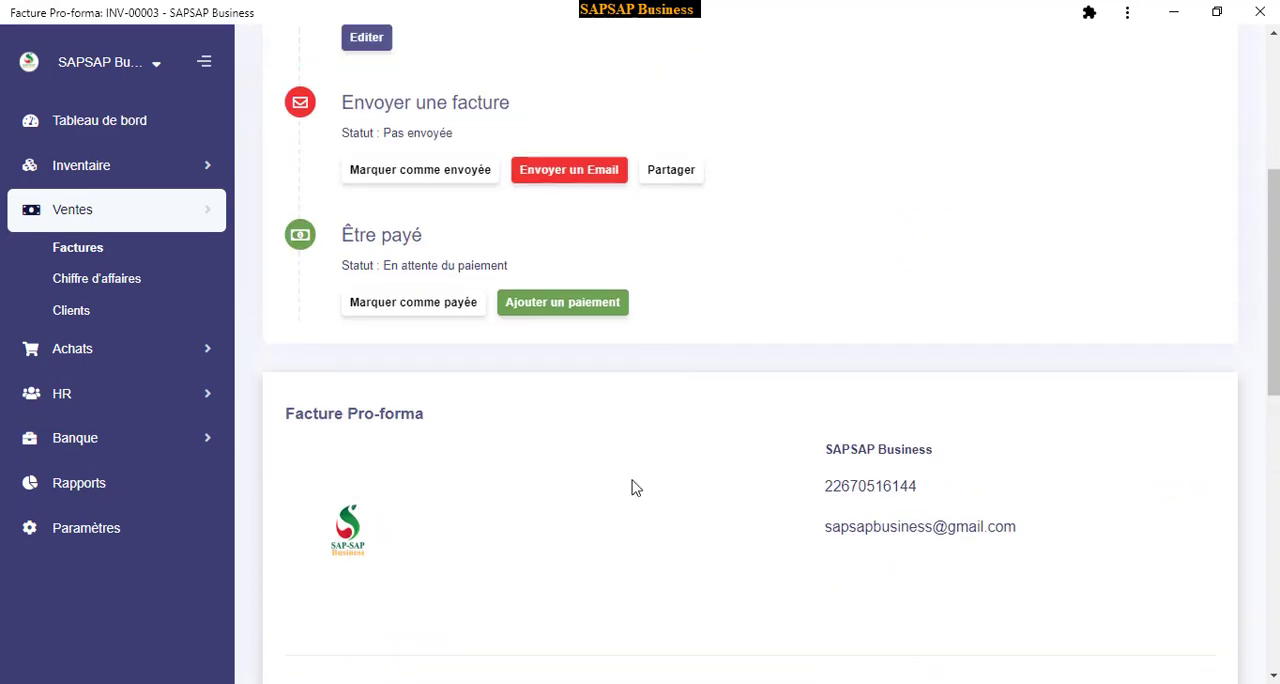
{"action": "scroll", "coordinate": [709, 400], "scroll_direction": "down", "scroll_amount": 2}
{"action": "scroll", "coordinate": [571, 360], "scroll_direction": "up", "scroll_amount": 3}
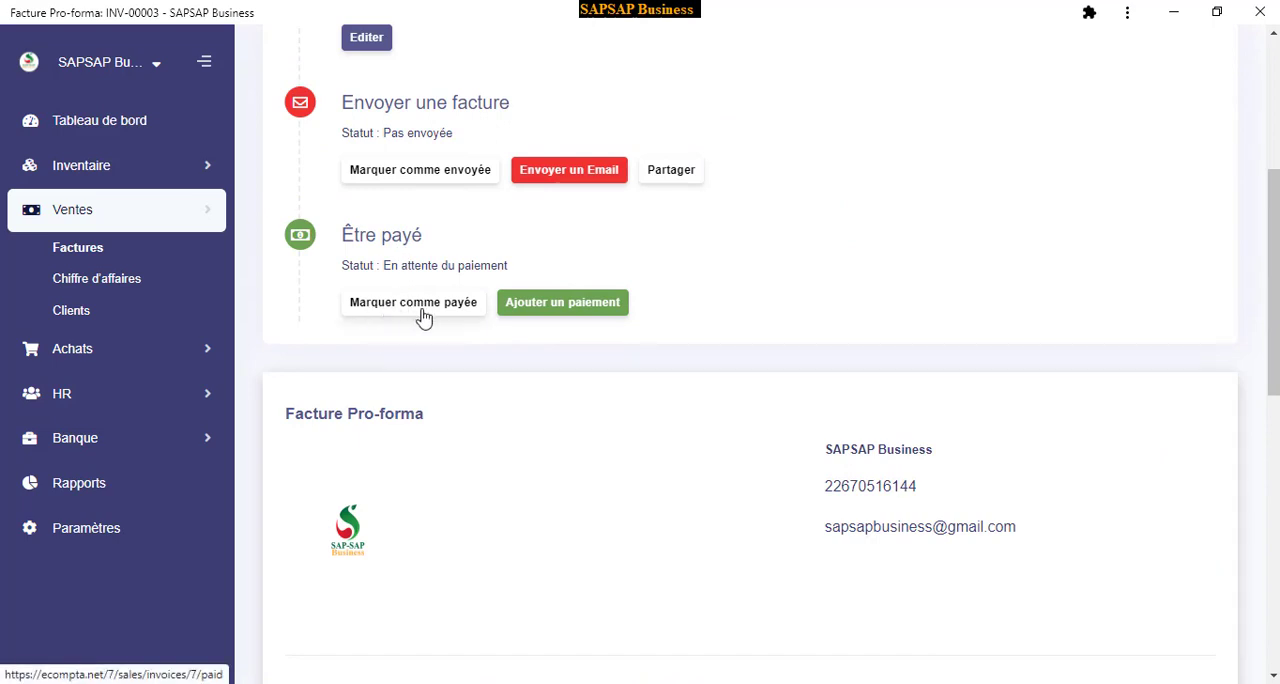
{"action": "scroll", "coordinate": [424, 318], "scroll_direction": "up", "scroll_amount": 3}
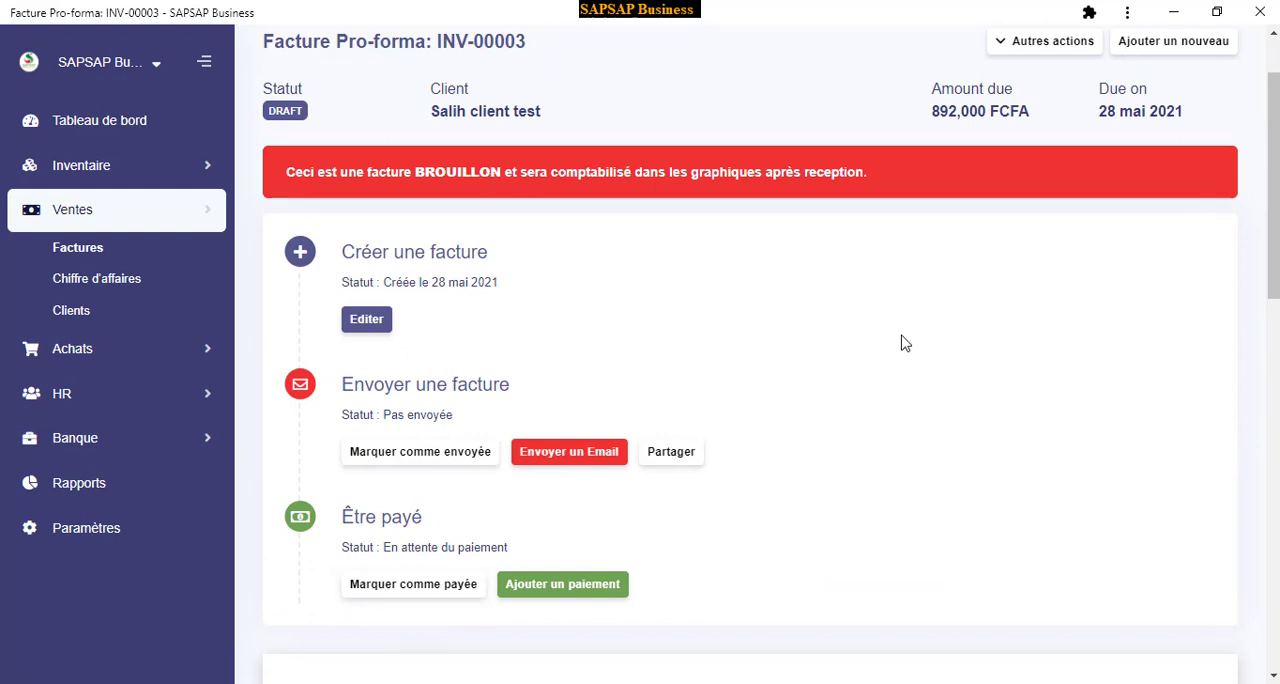
Send the invoice to the client by email and review its updated sending status
{"action": "left_click", "coordinate": [565, 452]}
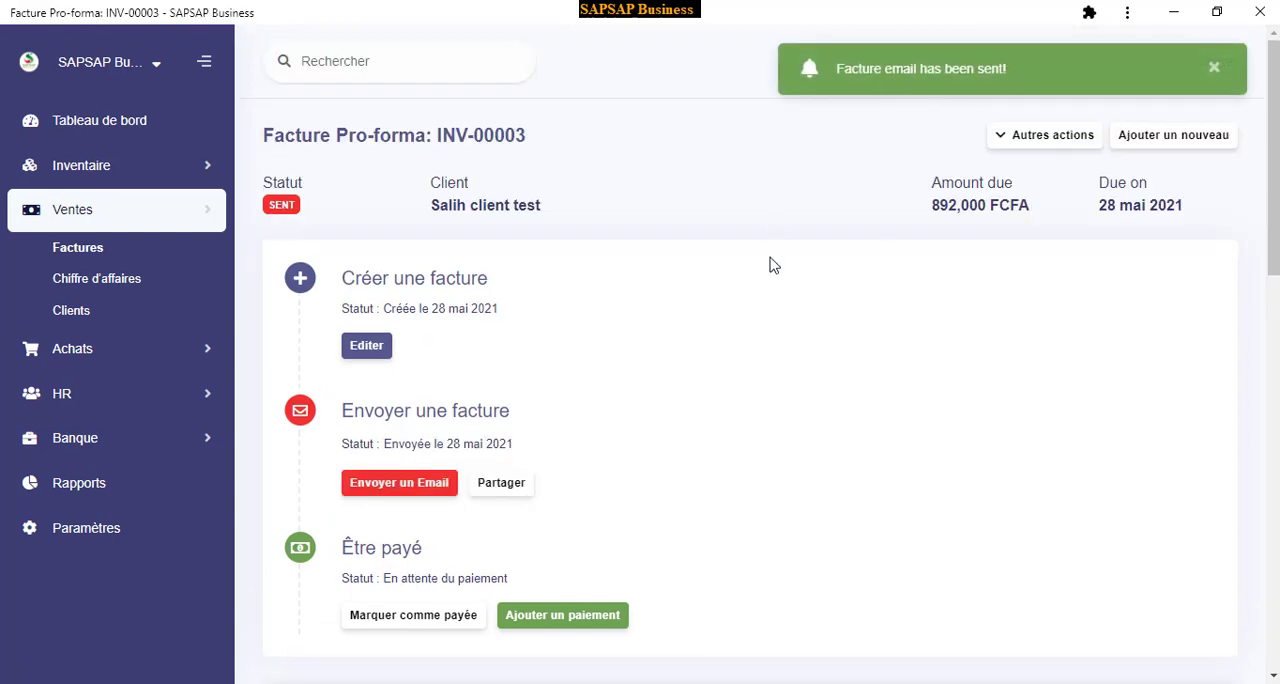
{"action": "scroll", "coordinate": [769, 262], "scroll_direction": "down", "scroll_amount": 2}
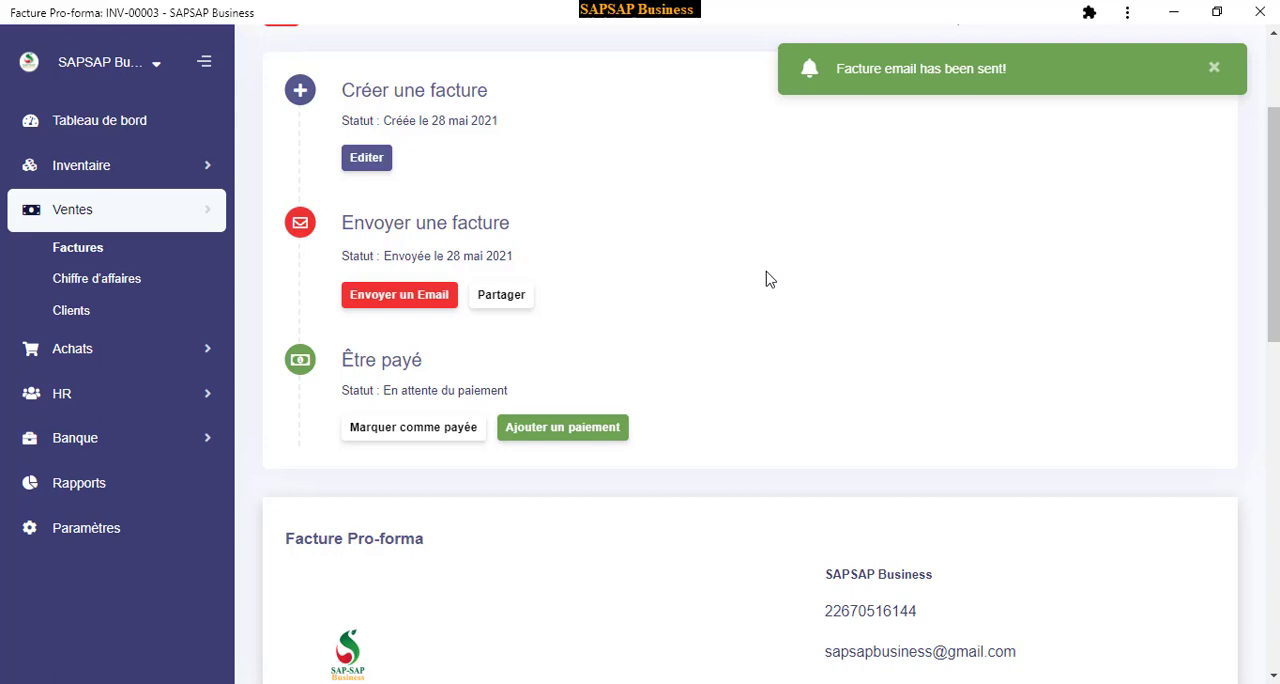
{"action": "scroll", "coordinate": [789, 303], "scroll_direction": "up", "scroll_amount": 2}
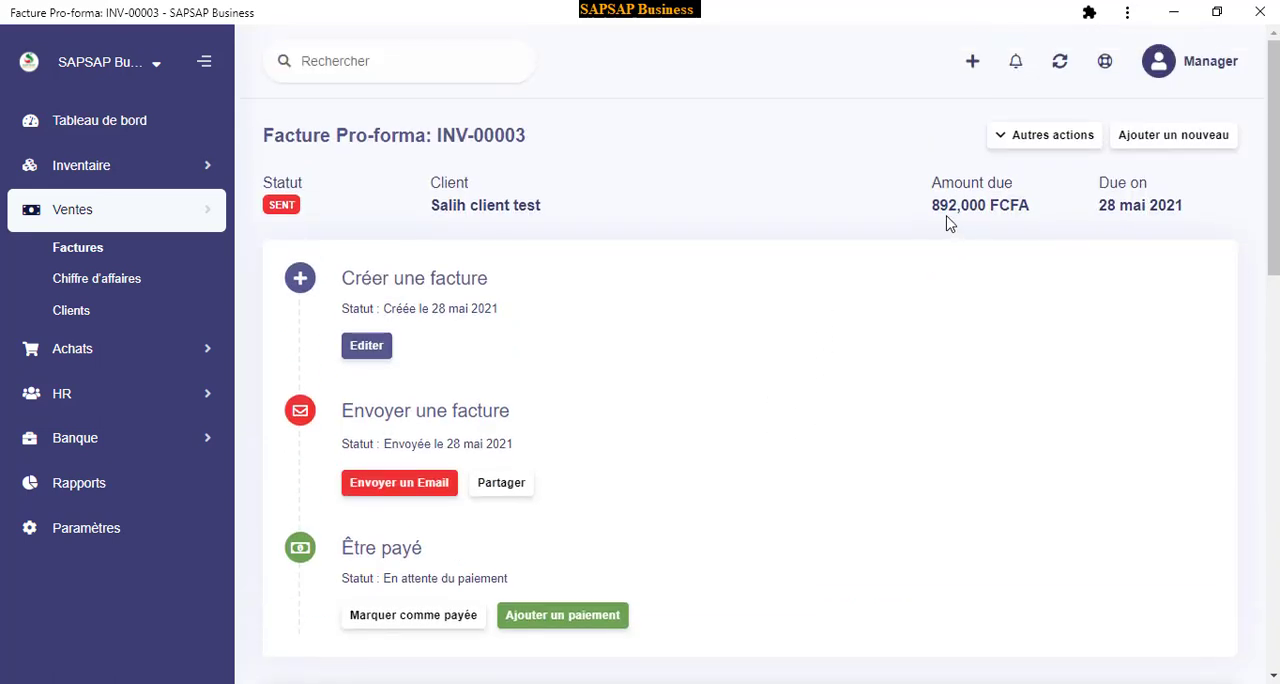
{"action": "scroll", "coordinate": [912, 246], "scroll_direction": "down", "scroll_amount": 2}
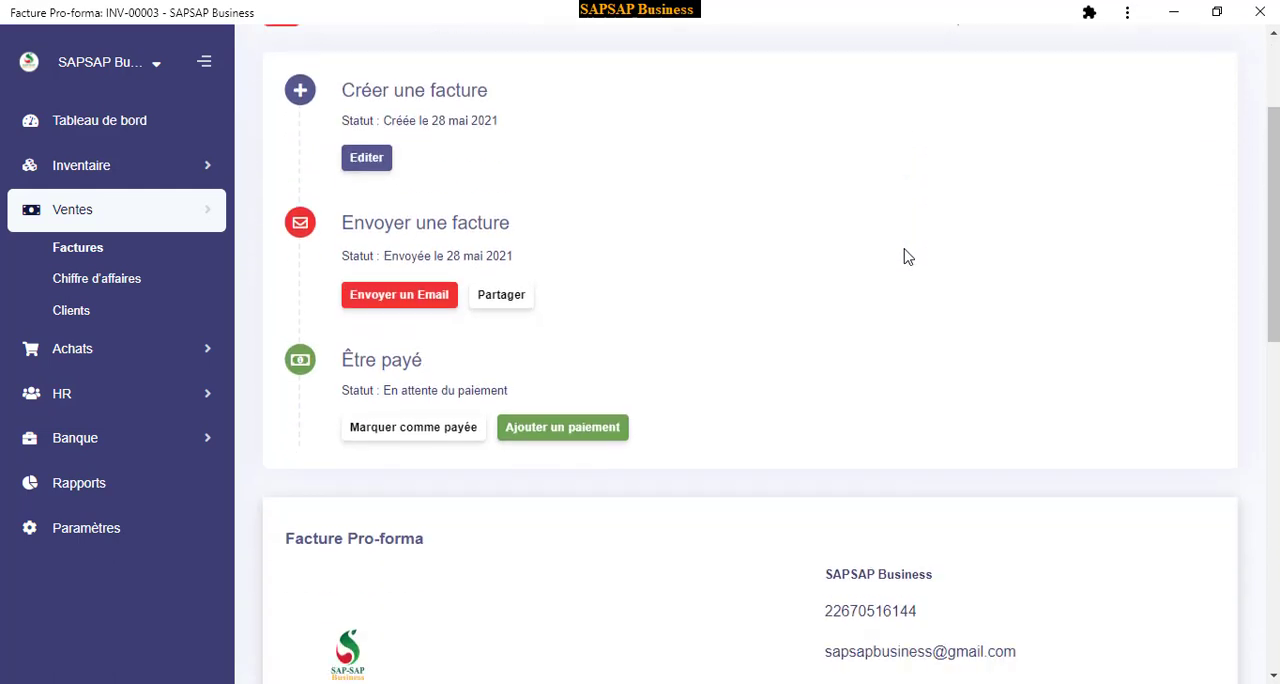
{"action": "scroll", "coordinate": [560, 214], "scroll_direction": "up", "scroll_amount": 2}
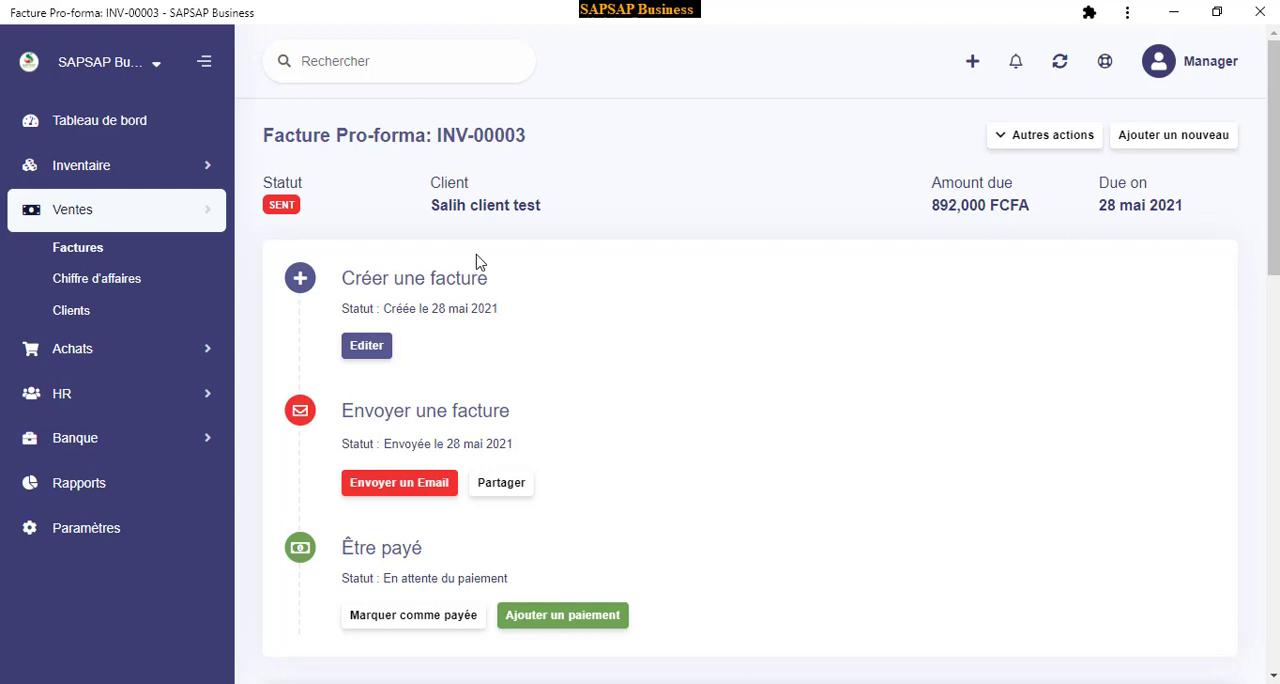
Start a new payment on the invoice and set its amount to 500,000 FCFA
{"action": "scroll", "coordinate": [491, 251], "scroll_direction": "down", "scroll_amount": 2}
{"action": "scroll", "coordinate": [600, 250], "scroll_direction": "down", "scroll_amount": 2}
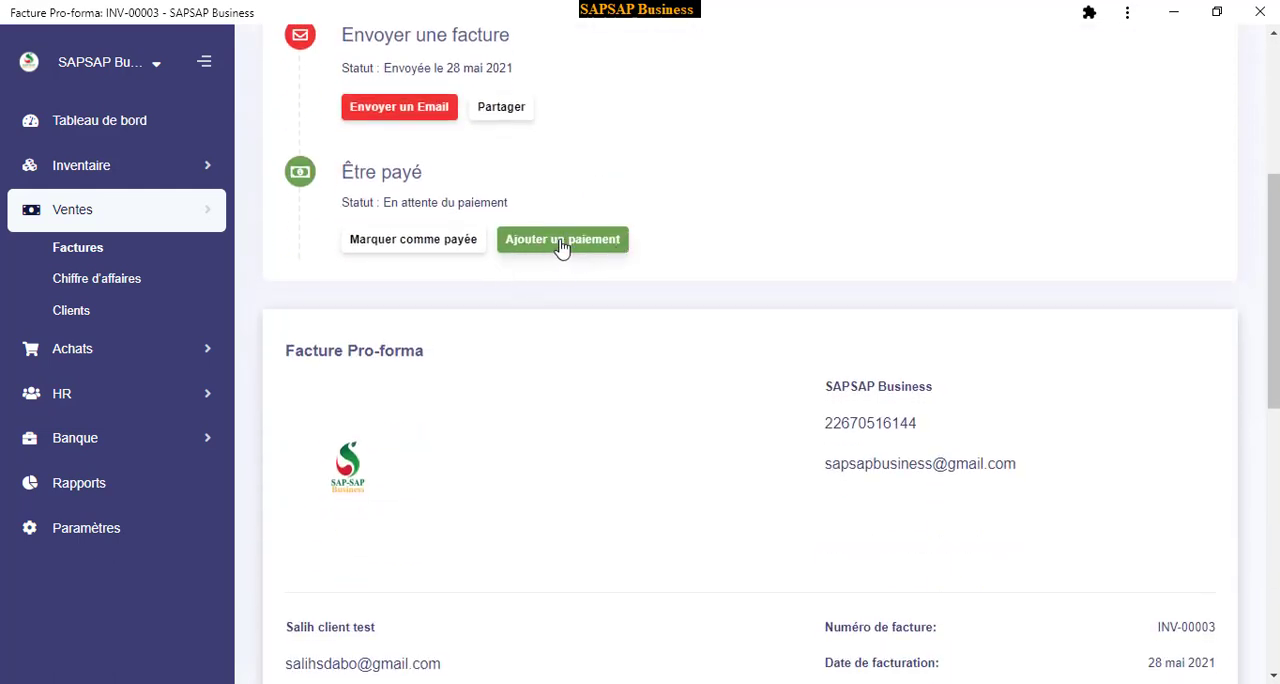
{"action": "left_click", "coordinate": [561, 240]}
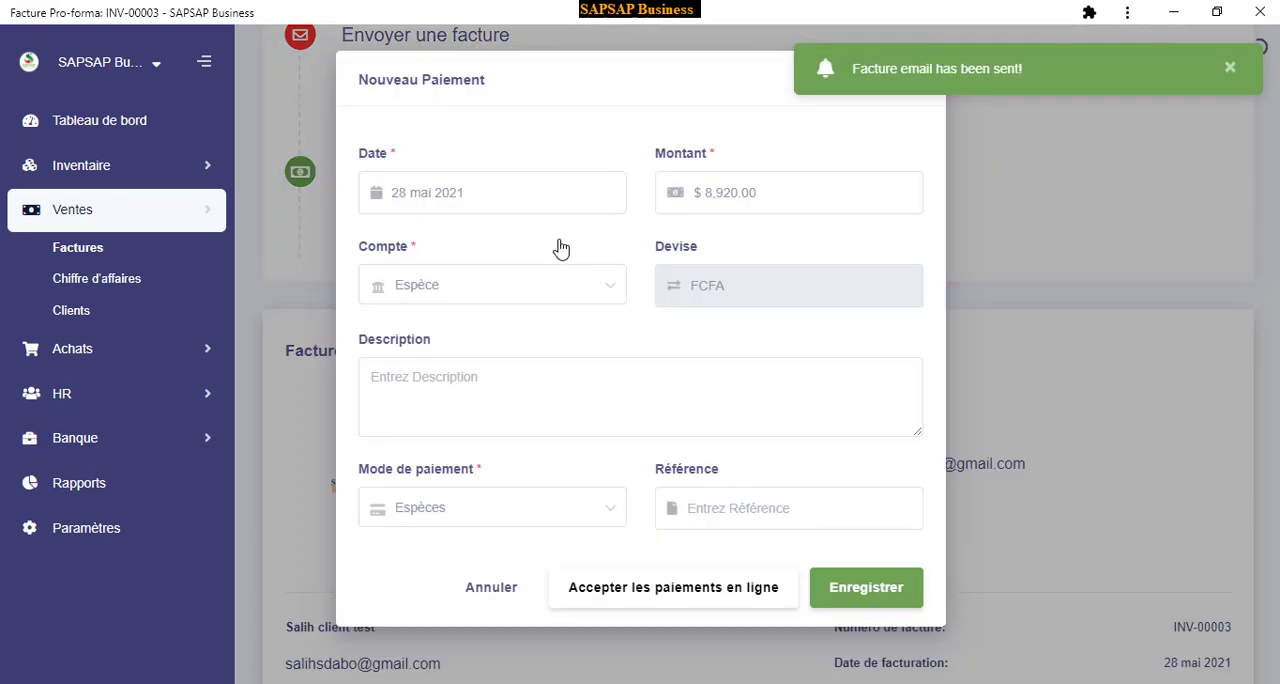
{"action": "left_click", "coordinate": [714, 192]}
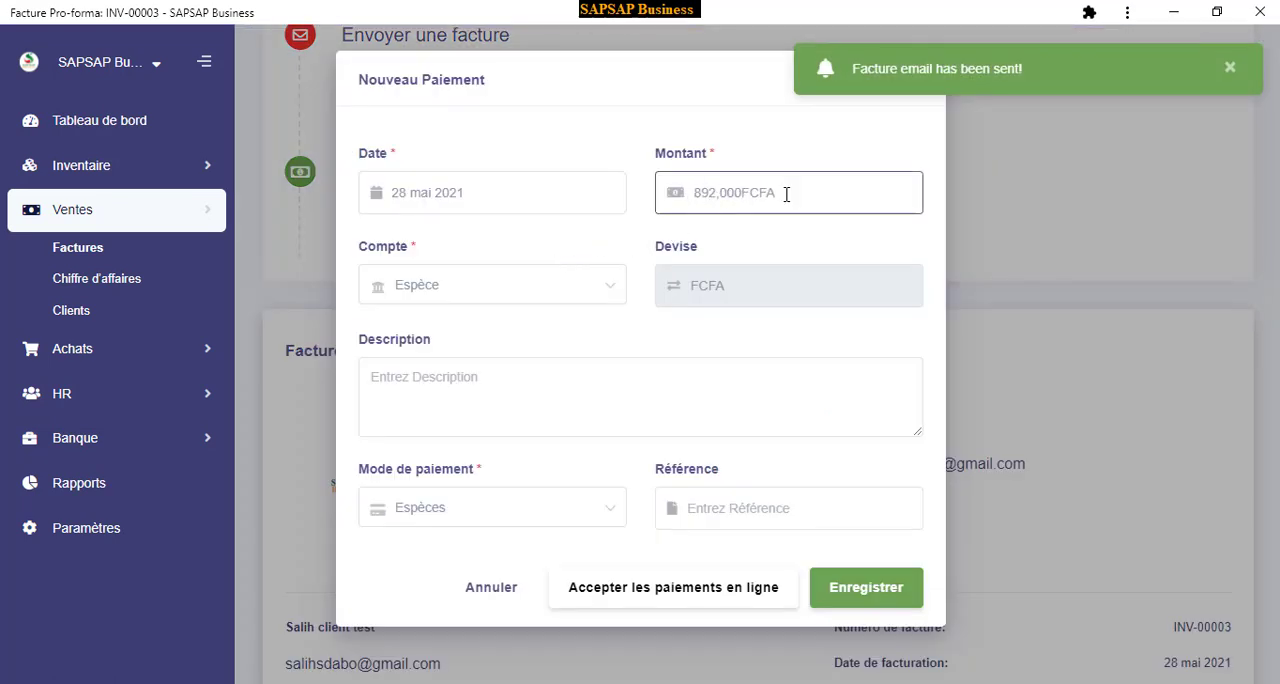
{"action": "left_click_drag", "start_coordinate": [786, 192], "coordinate": [662, 197]}
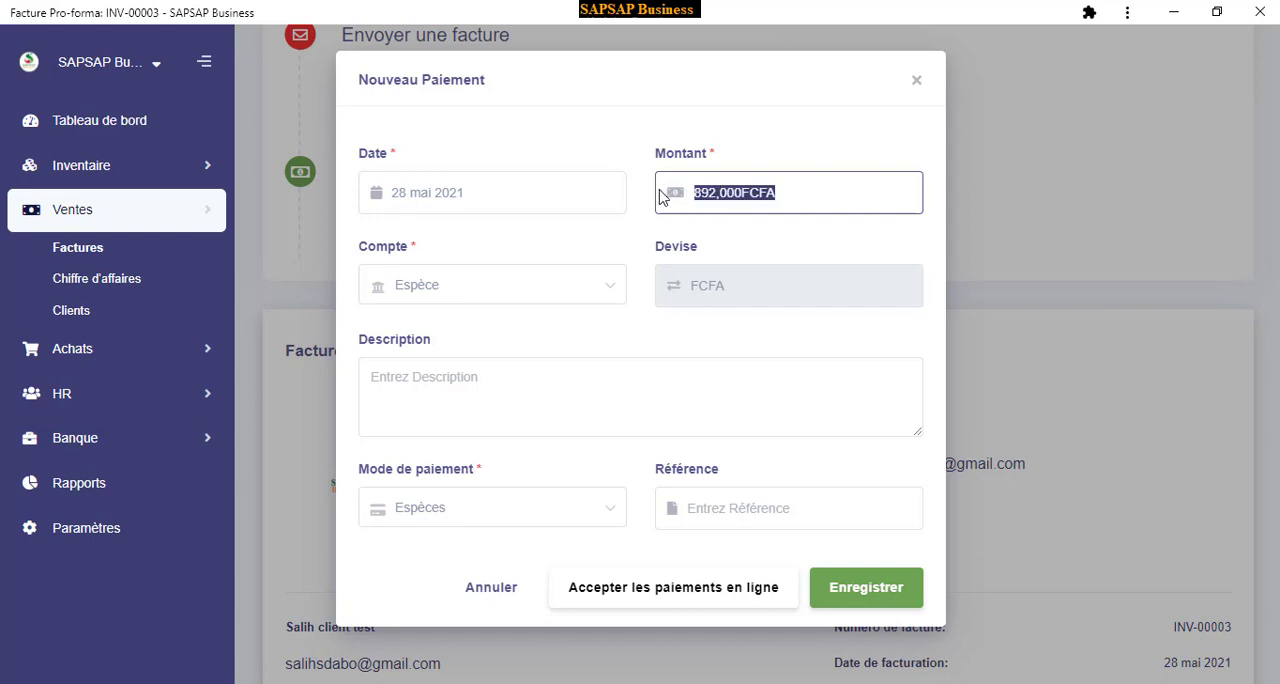
{"action": "type", "text": "500000"}
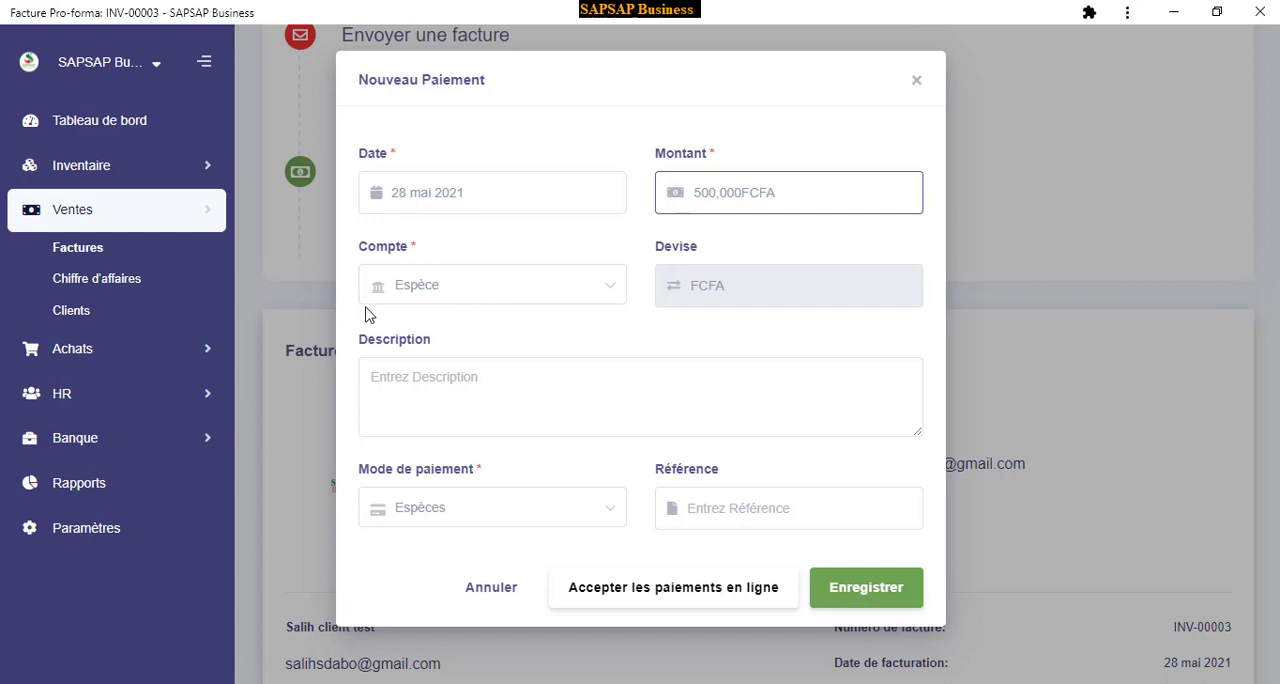
Keep Espèce as the payment's account and Espèces as its payment method, and save the payment
{"action": "left_click", "coordinate": [445, 298]}
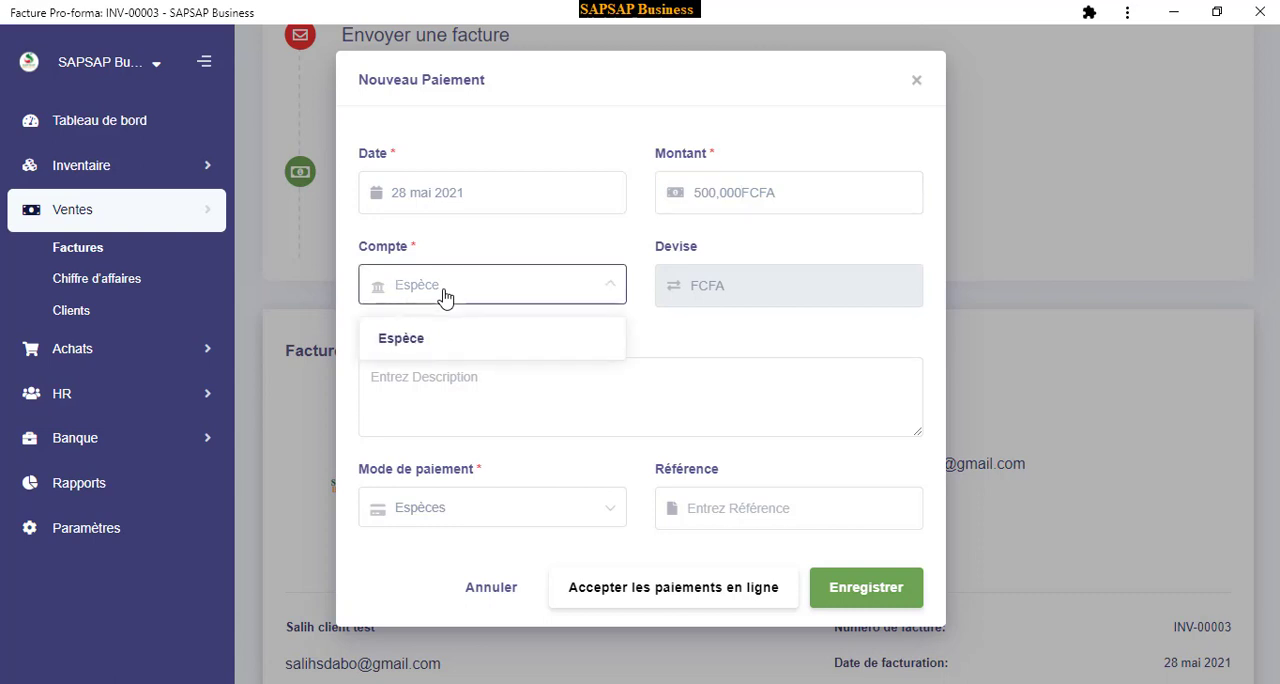
{"action": "left_click", "coordinate": [445, 298]}
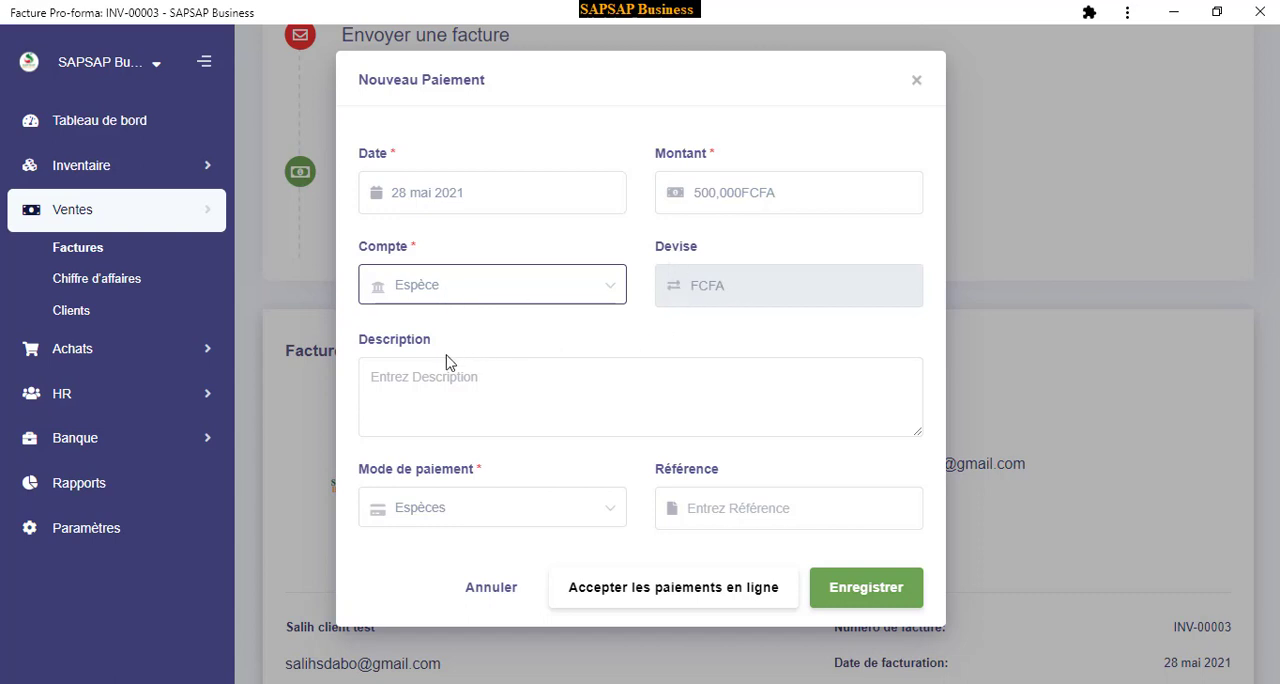
{"action": "left_click", "coordinate": [412, 519]}
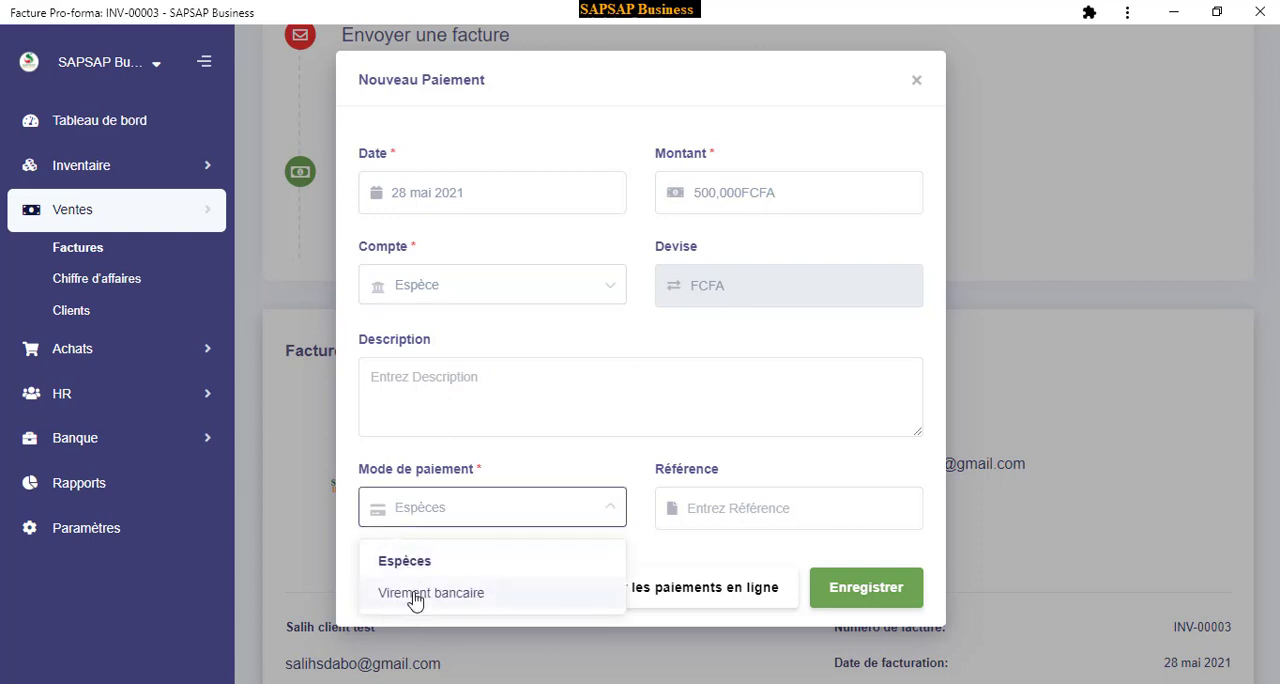
{"action": "left_click", "coordinate": [475, 517]}
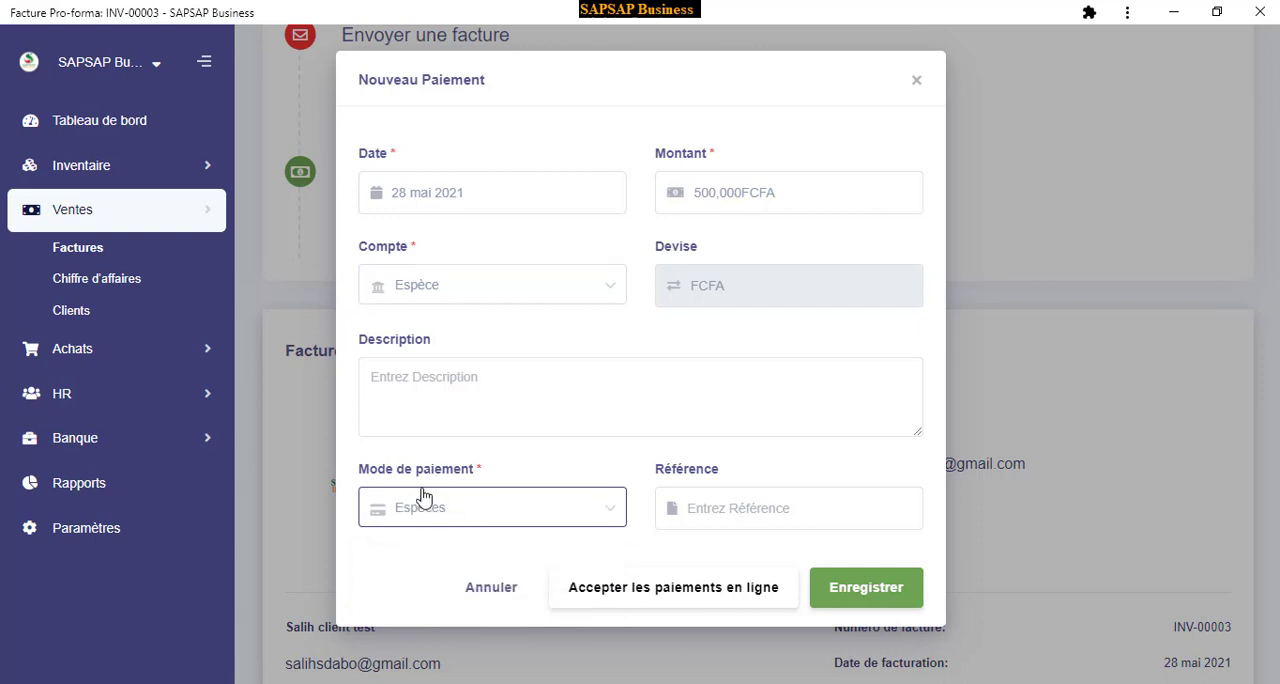
{"action": "left_click", "coordinate": [858, 590]}
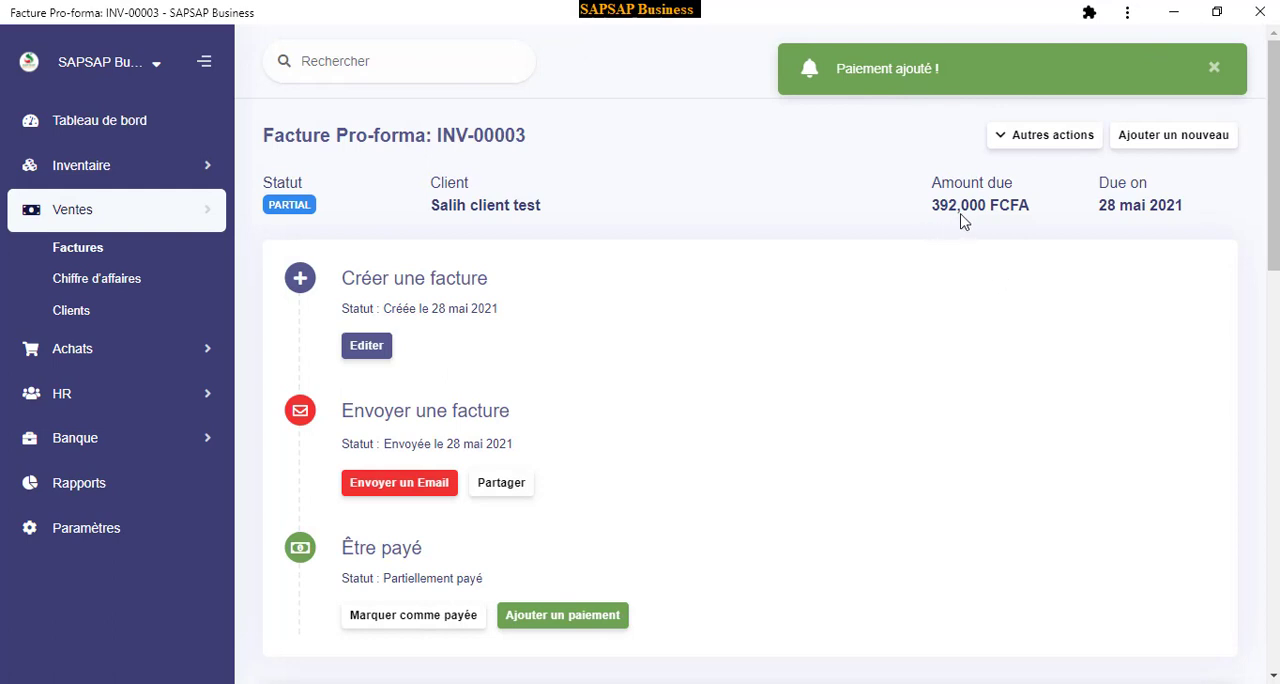
Check the invoice's remaining amount due and the client's unpaid balance in the client list
{"action": "left_click_drag", "start_coordinate": [998, 206], "coordinate": [933, 206]}
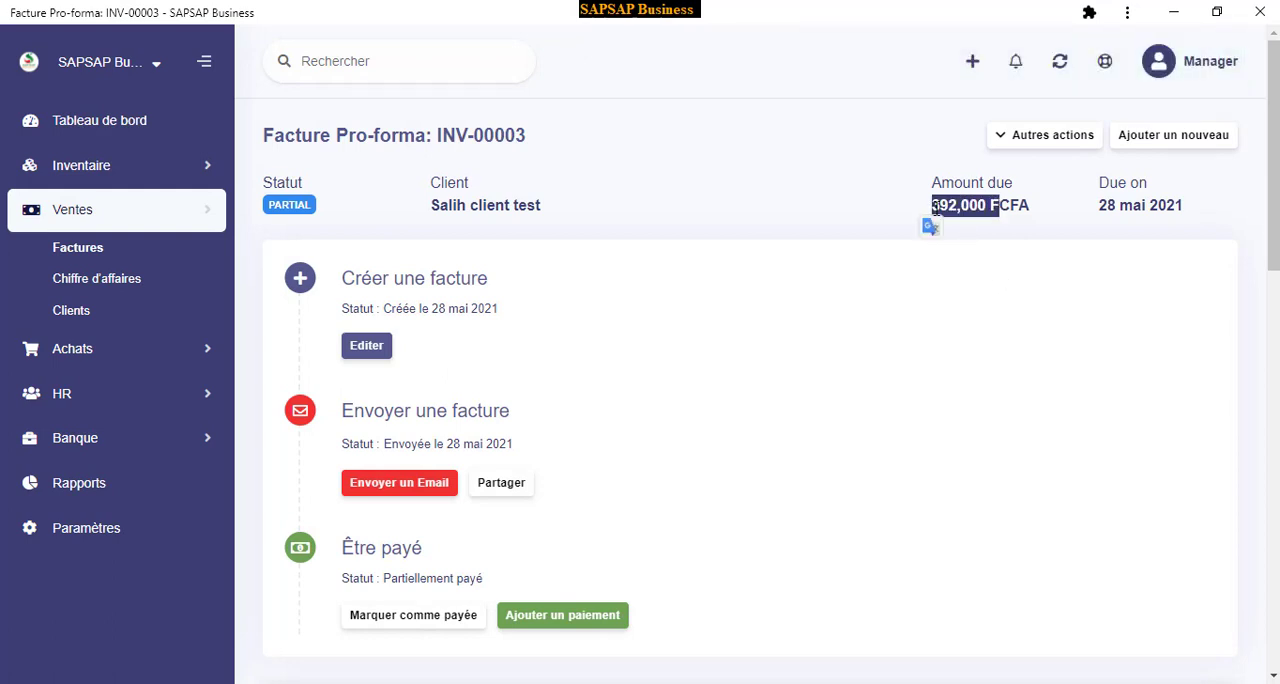
{"action": "left_click", "coordinate": [938, 240]}
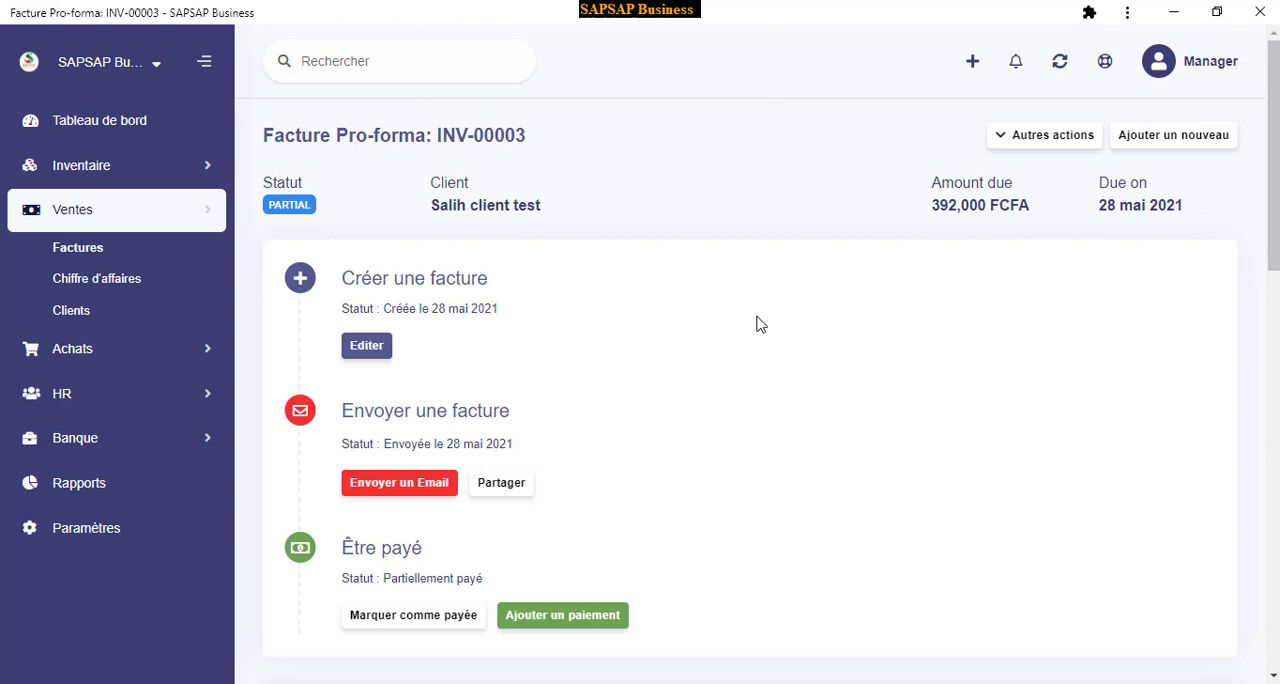
{"action": "left_click", "coordinate": [71, 311]}
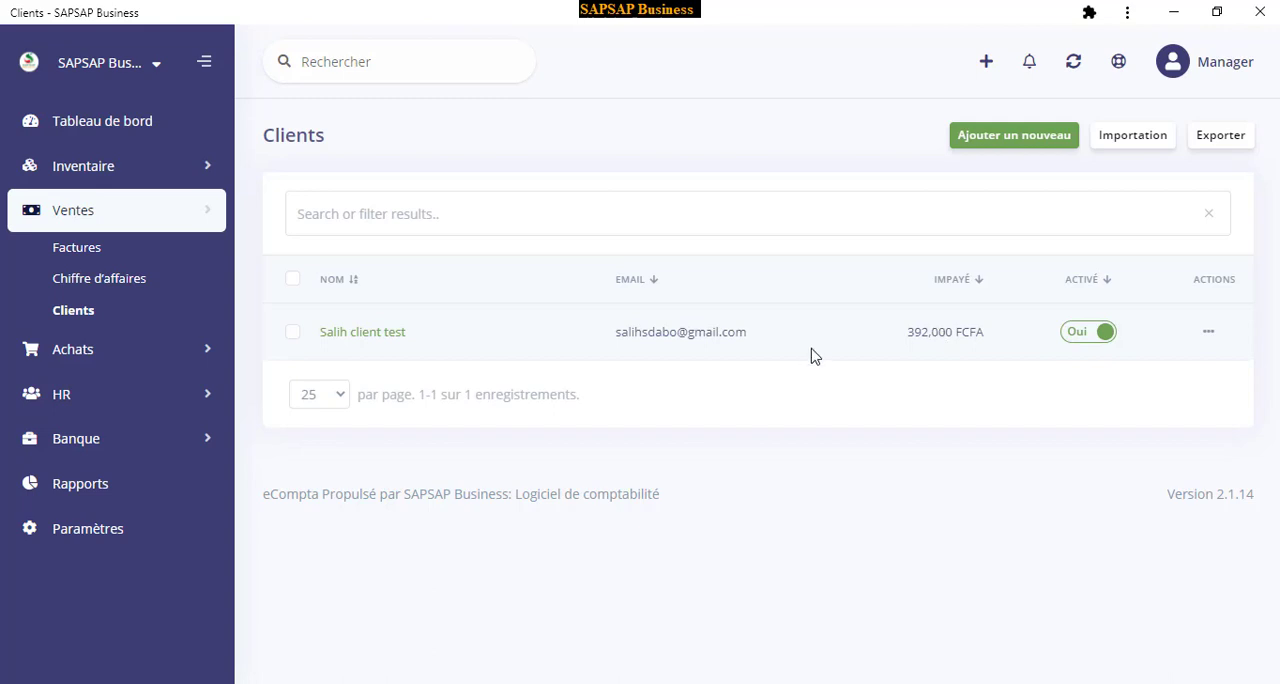
Review the dashboard's income, expense and profit totals, treasury chart and category breakdowns
{"action": "left_click", "coordinate": [104, 128]}
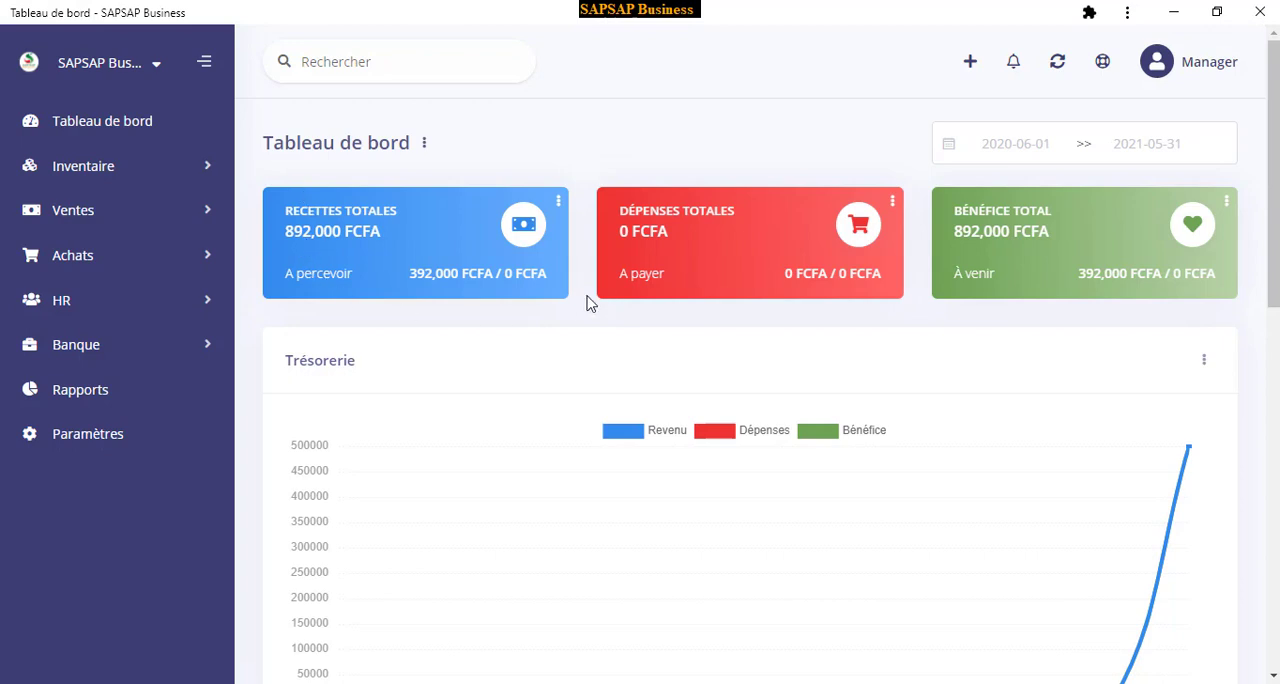
{"action": "scroll", "coordinate": [450, 335], "scroll_direction": "down", "scroll_amount": 4}
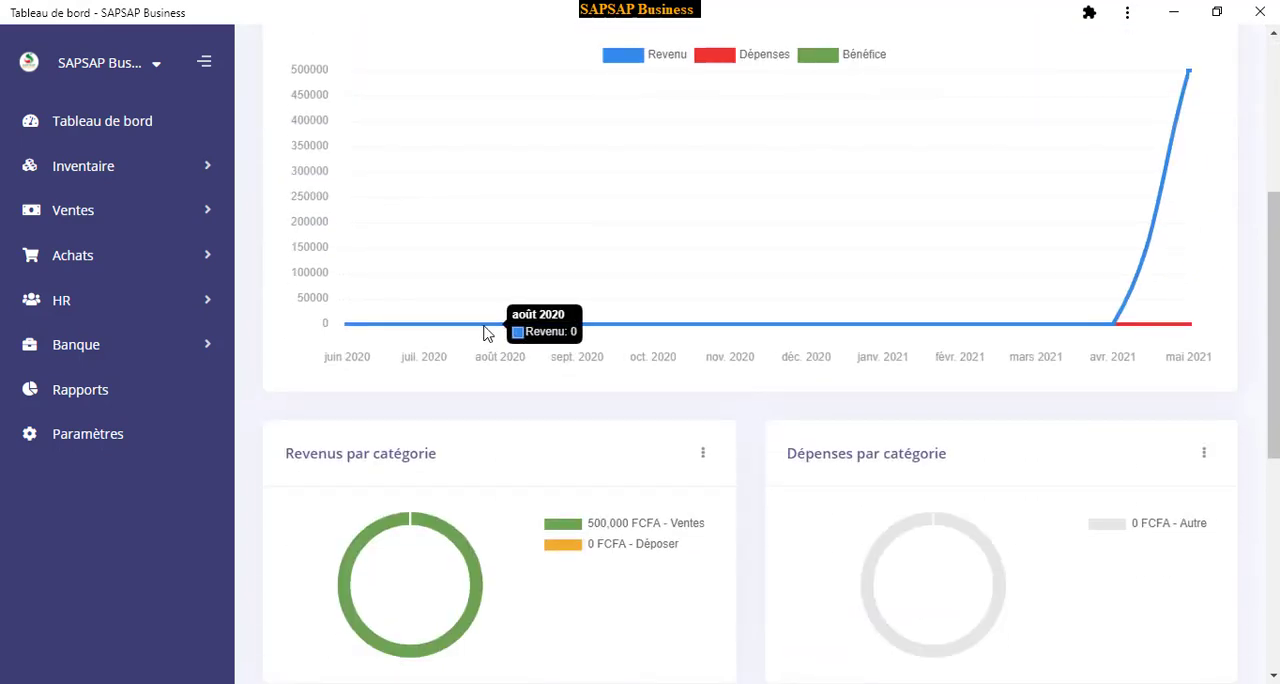
{"action": "scroll", "coordinate": [483, 333], "scroll_direction": "up", "scroll_amount": 3}
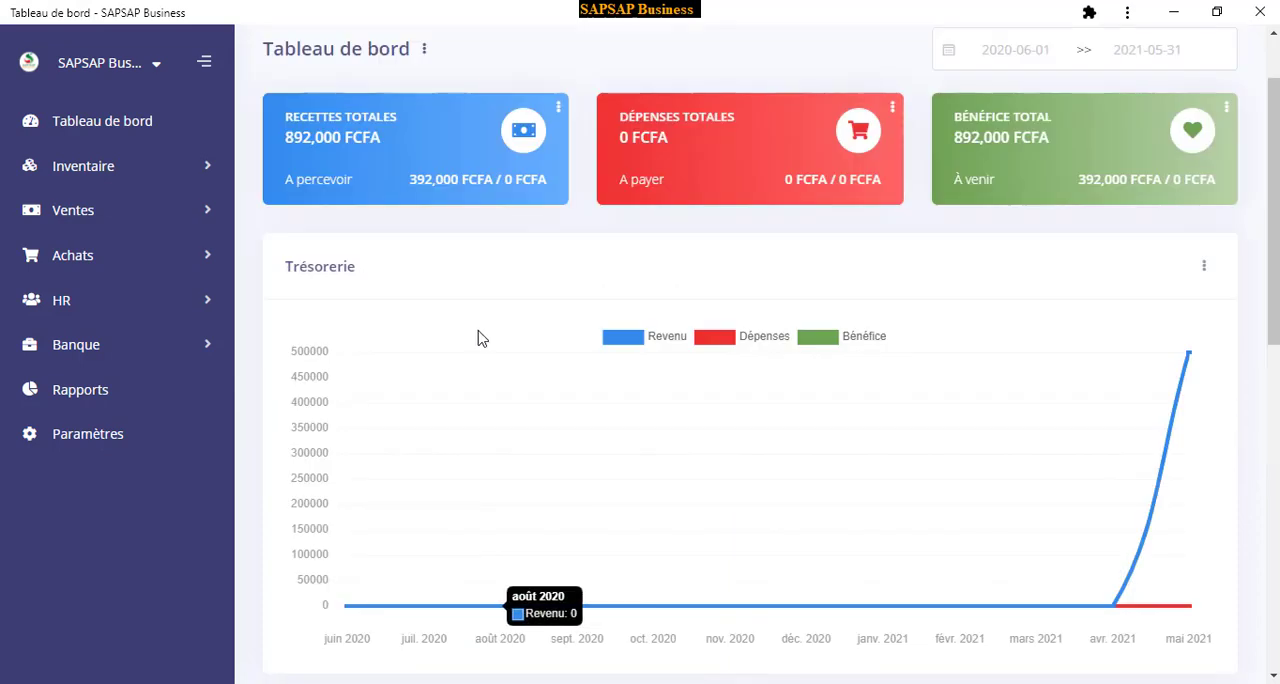
Start a new revenue entry under Chiffre d'affaires and set its amount to 25,000 FCFA
{"action": "left_click", "coordinate": [105, 212]}
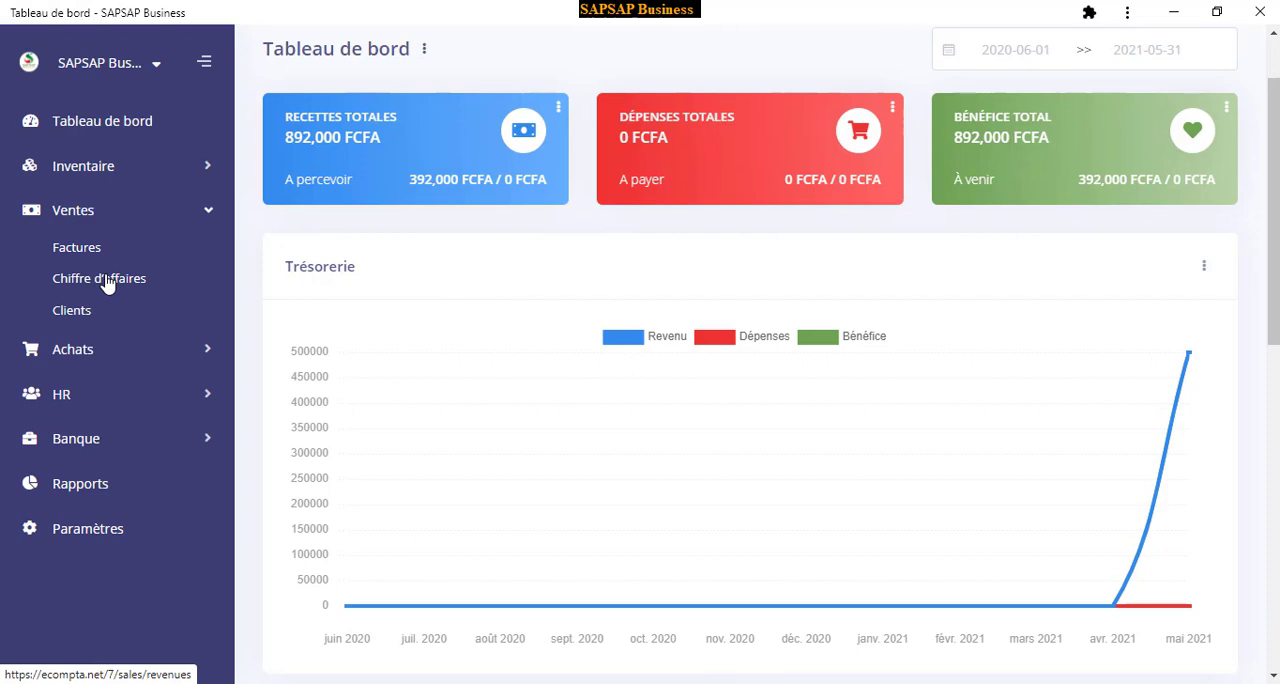
{"action": "left_click", "coordinate": [107, 282]}
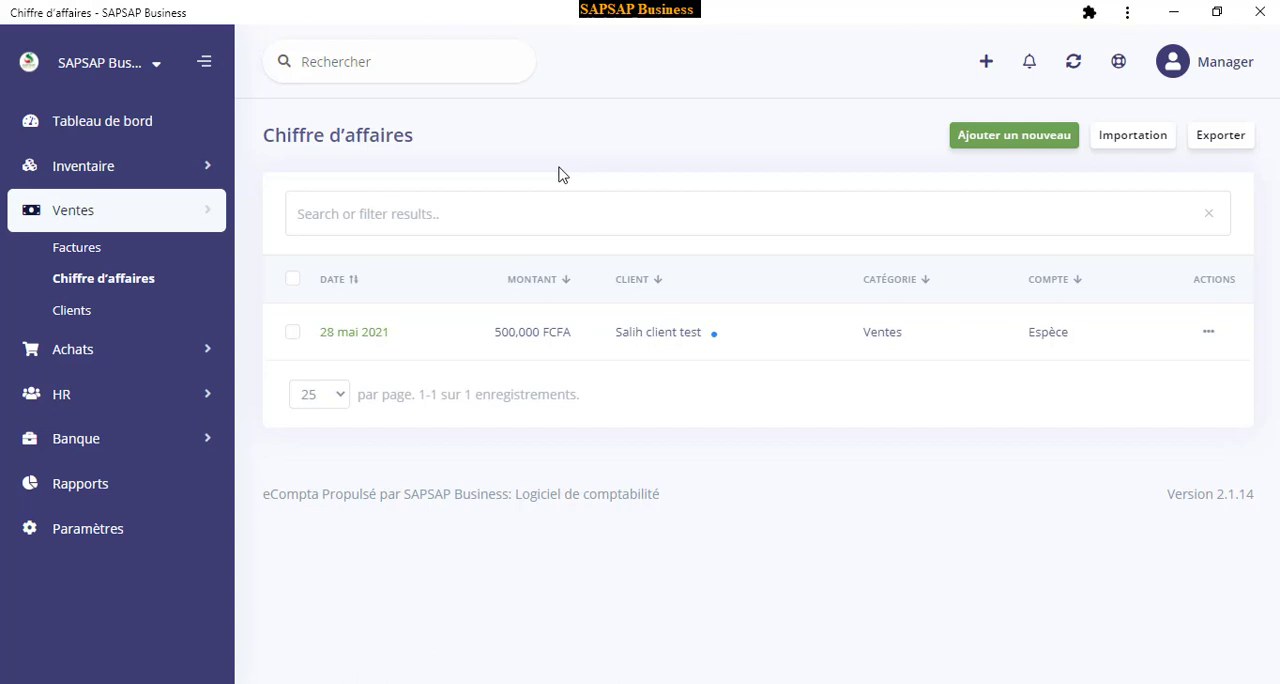
{"action": "left_click", "coordinate": [1017, 137]}
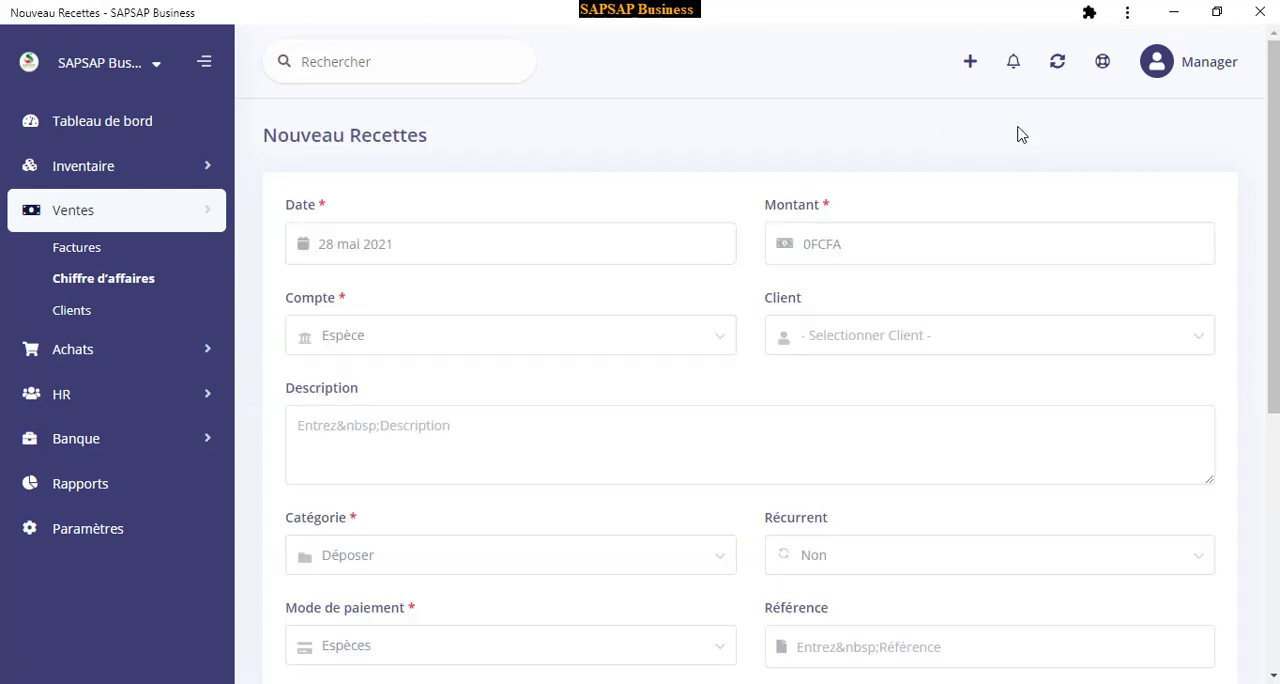
{"action": "left_click", "coordinate": [811, 244]}
{"action": "left_click_drag", "start_coordinate": [877, 255], "coordinate": [757, 258]}
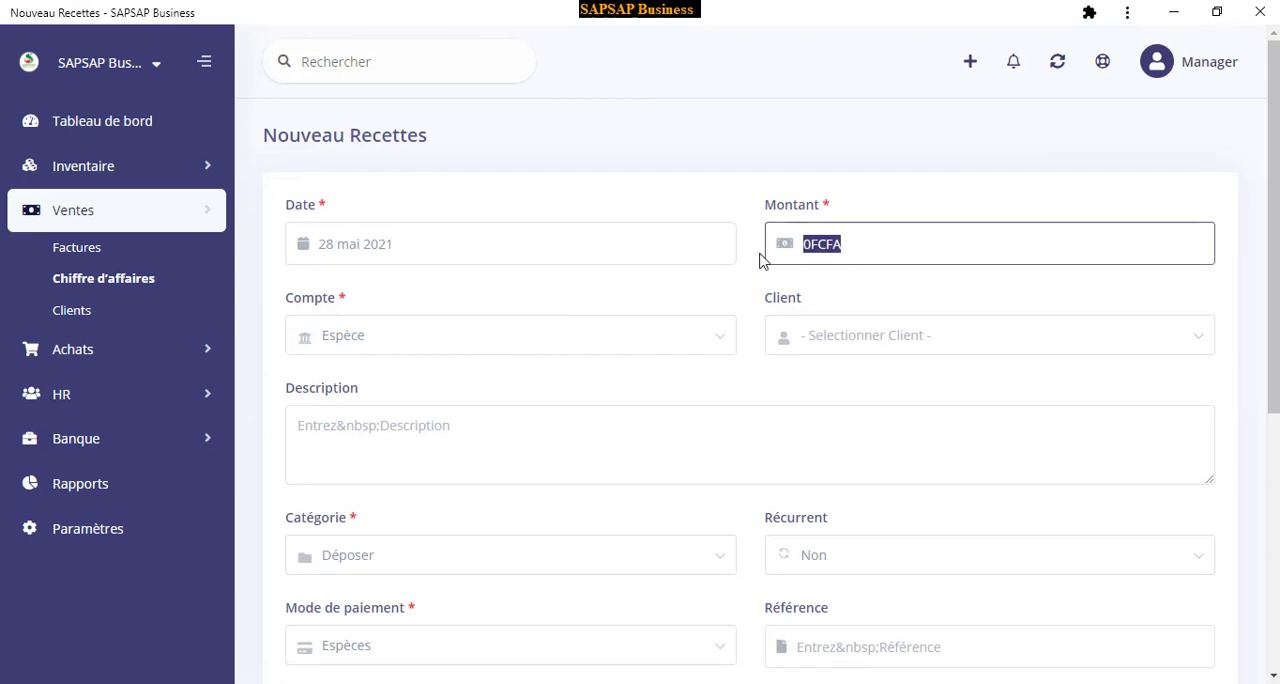
{"action": "type", "text": "25,000"}
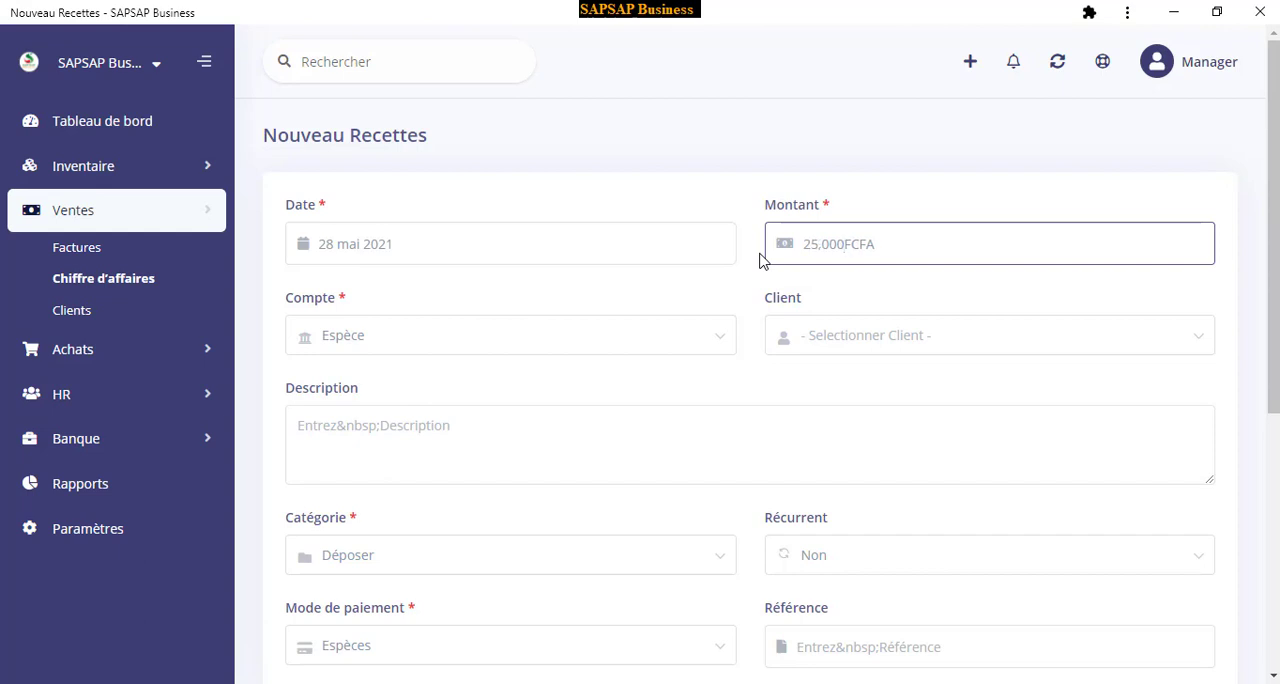
Start adding a new account from the revenue's Compte field and name it OrangeMoney
{"action": "left_click", "coordinate": [430, 348]}
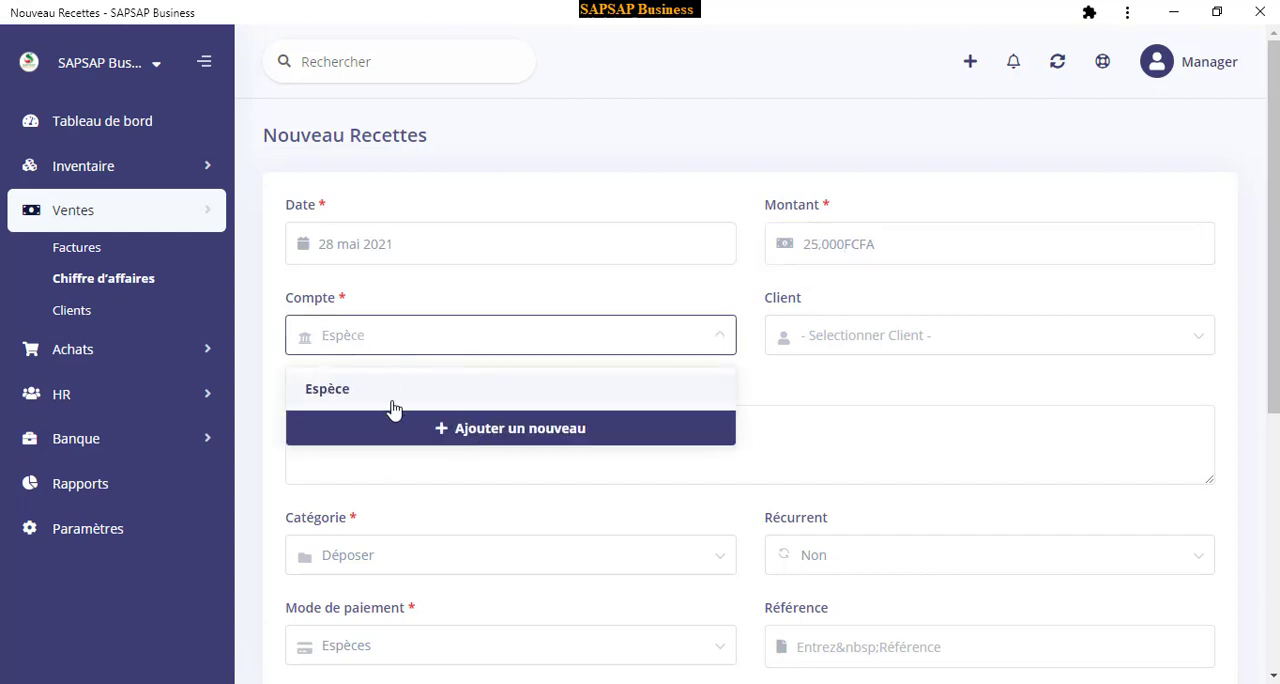
{"action": "left_click", "coordinate": [386, 340]}
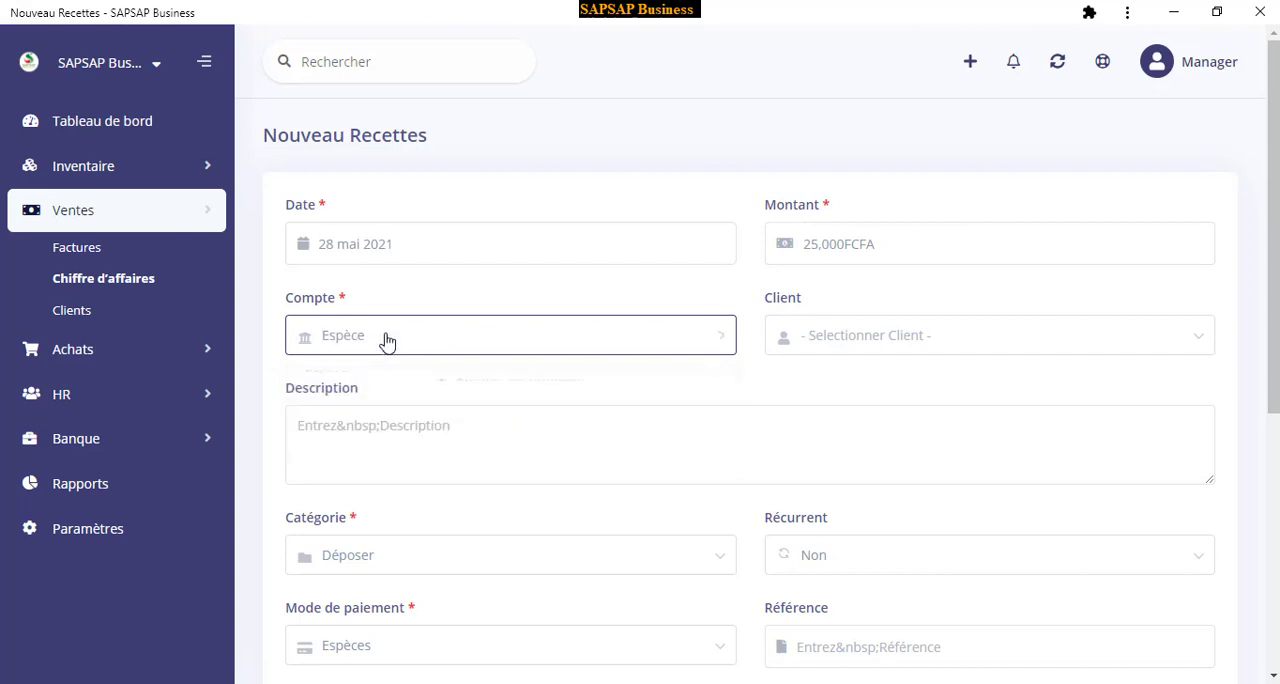
{"action": "left_click", "coordinate": [400, 337]}
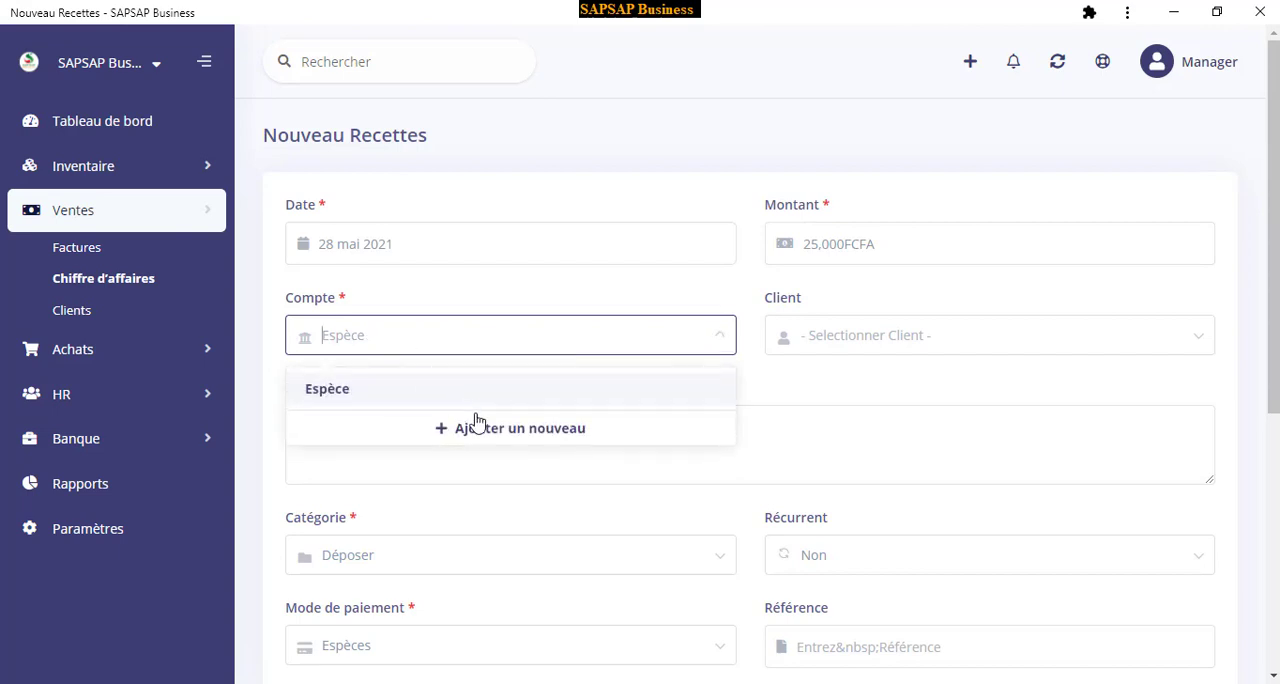
{"action": "left_click", "coordinate": [490, 432]}
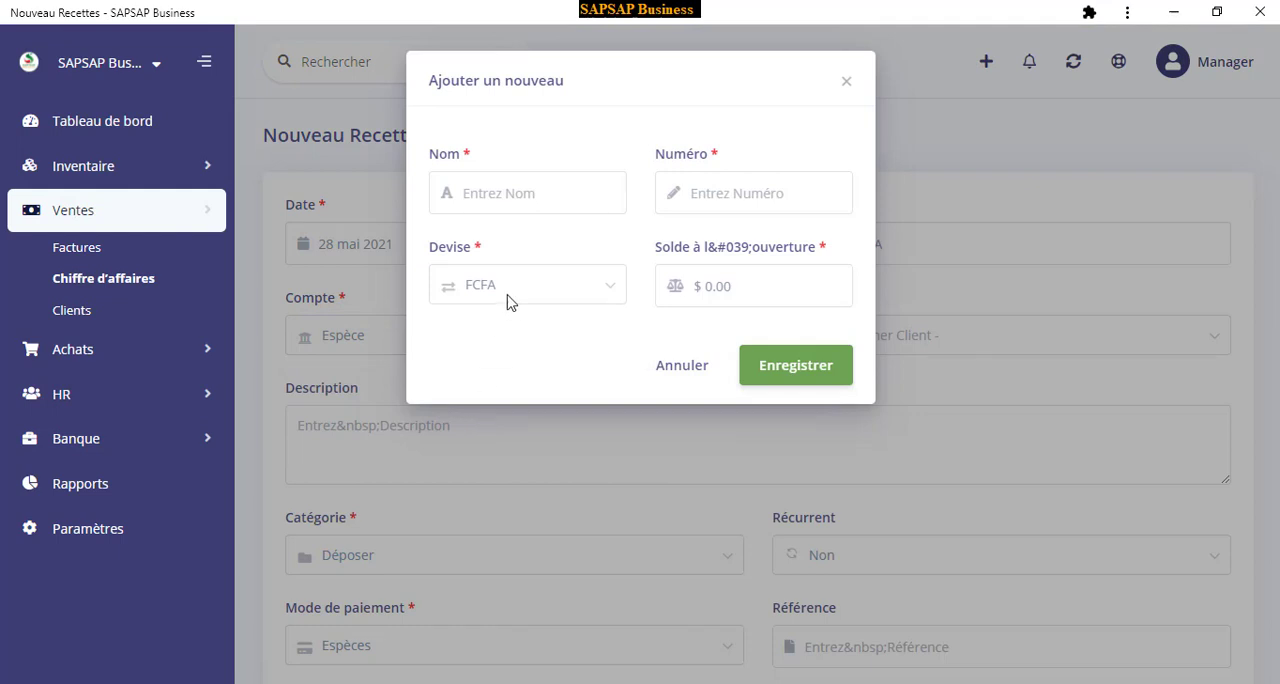
{"action": "left_click", "coordinate": [523, 193]}
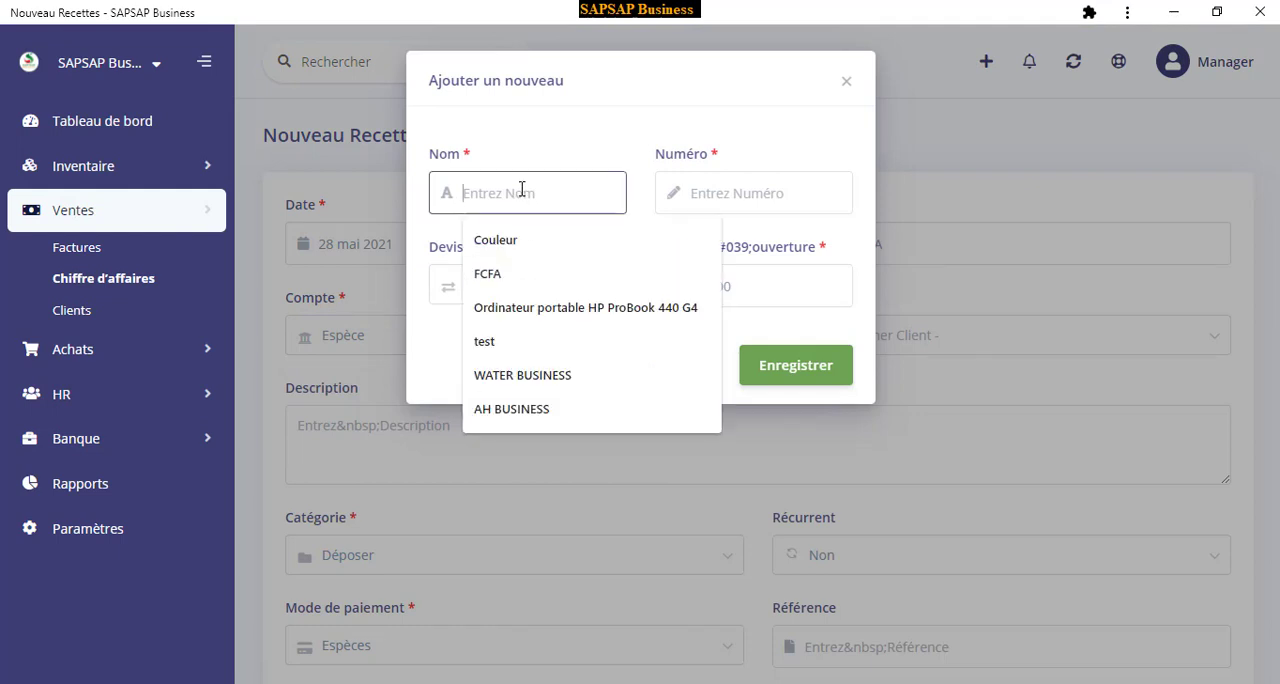
{"action": "type", "text": "OrangeMoney"}
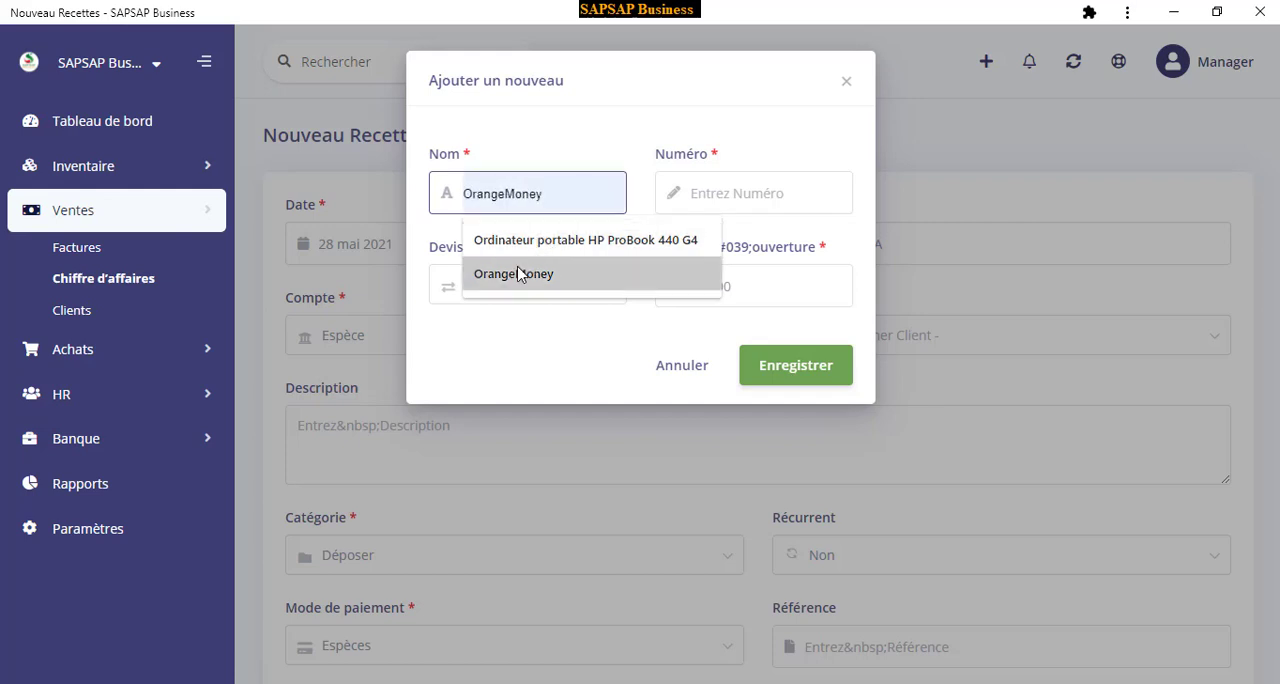
{"action": "left_click", "coordinate": [517, 274]}
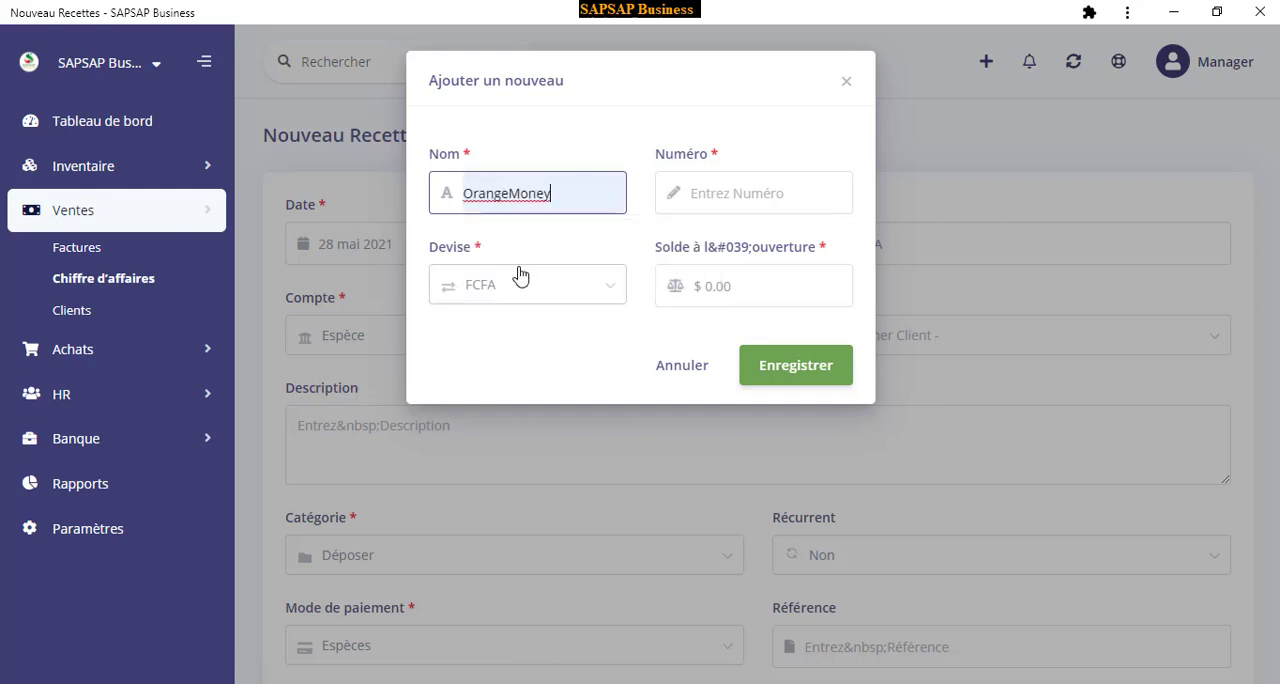
Enter the new account's number and an opening balance of 1,000.00, save it and keep it as the revenue's account
{"action": "left_click", "coordinate": [727, 195]}
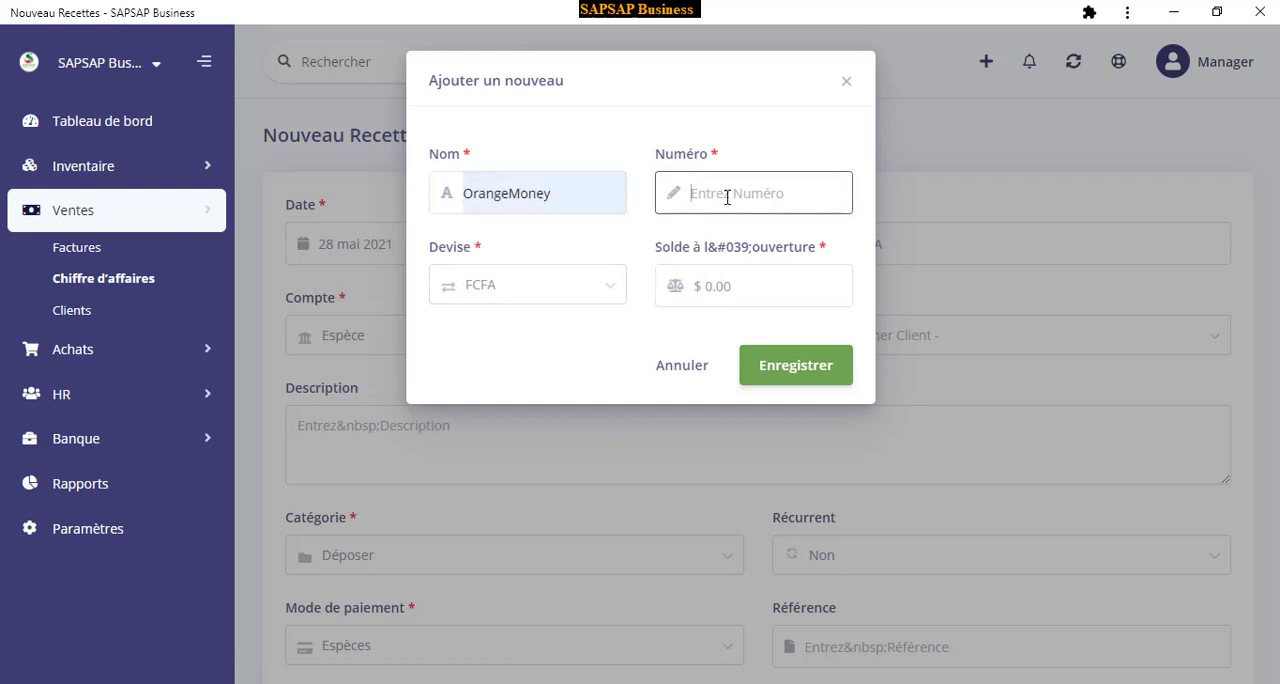
{"action": "left_click", "coordinate": [757, 288]}
{"action": "left_click_drag", "start_coordinate": [755, 288], "coordinate": [690, 297]}
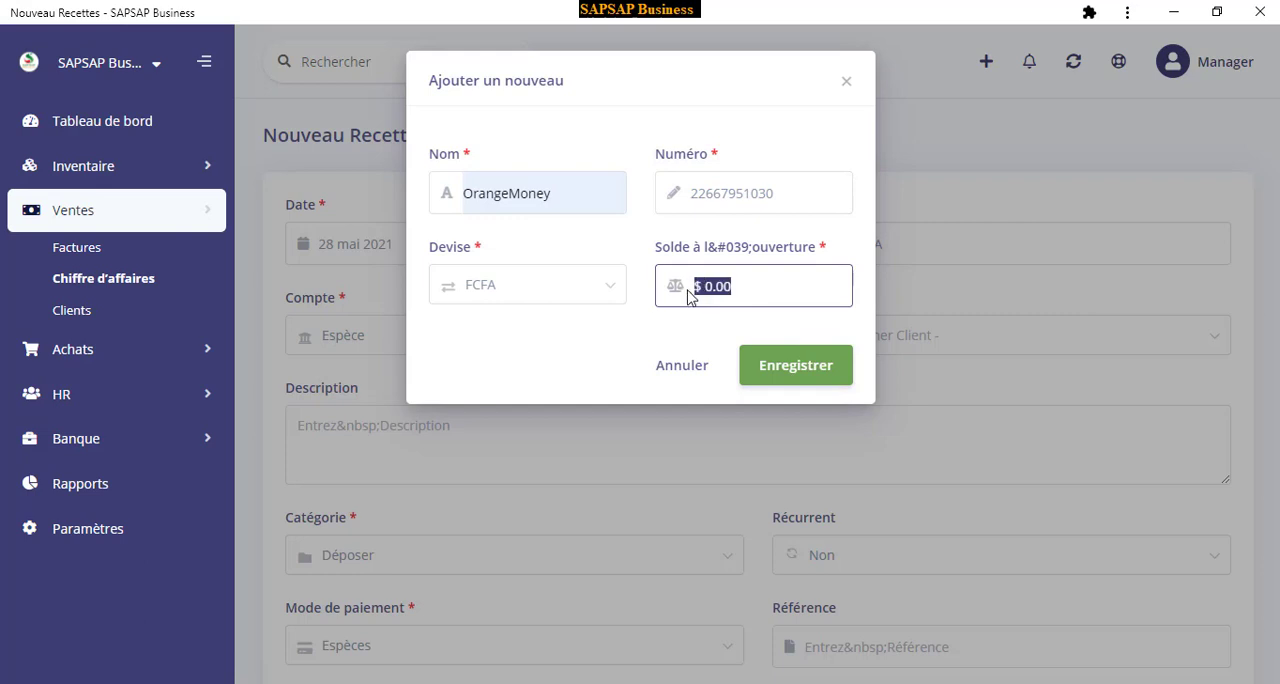
{"action": "type", "text": "1,000.0"}
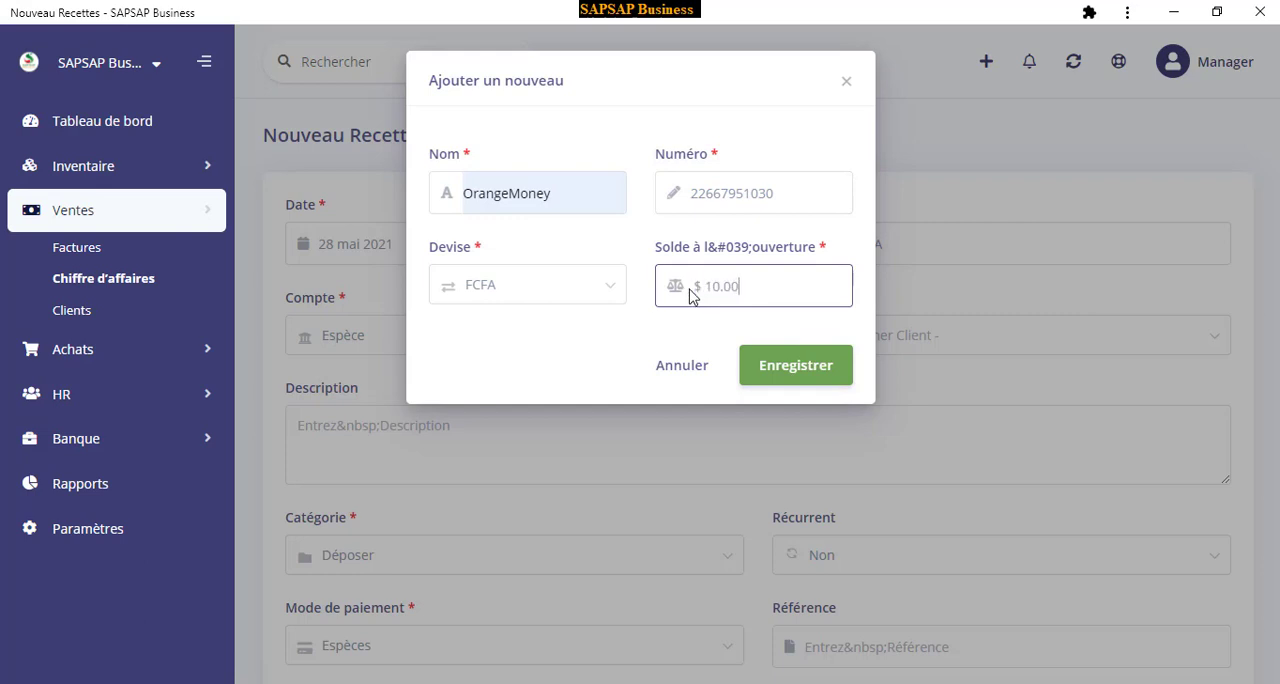
{"action": "type", "text": "0"}
{"action": "left_click", "coordinate": [803, 372]}
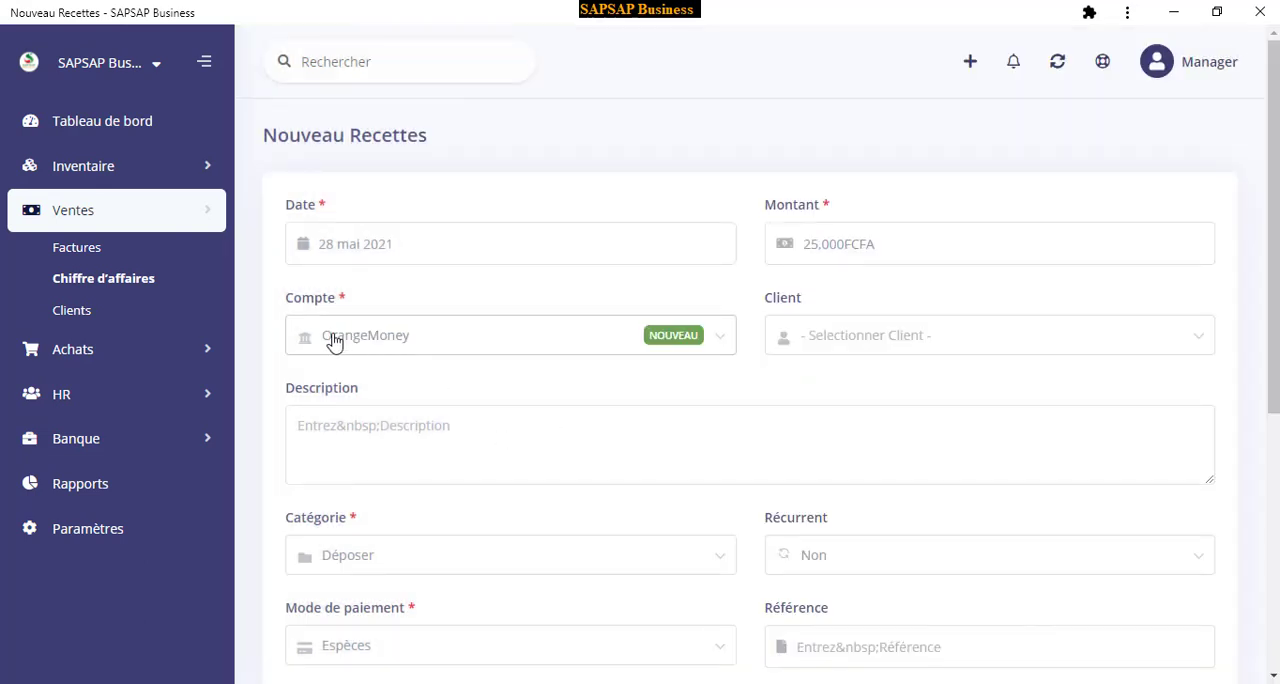
{"action": "left_click", "coordinate": [404, 342]}
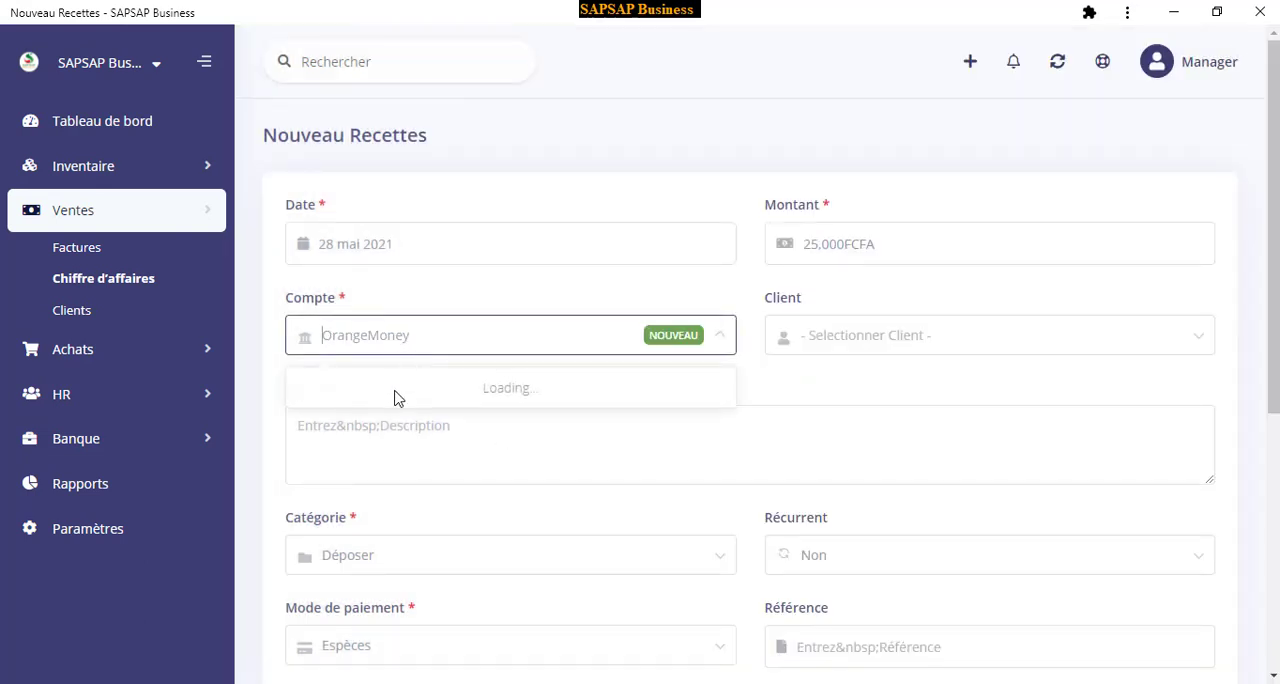
{"action": "left_click", "coordinate": [410, 339]}
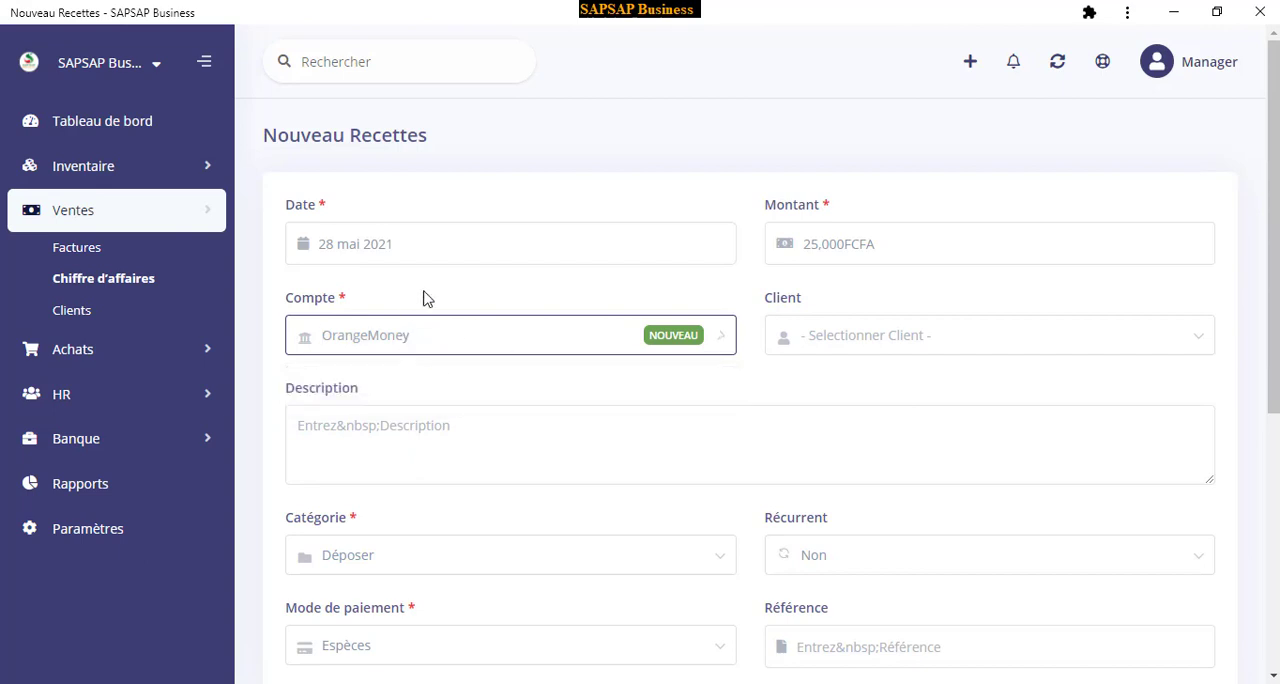
{"action": "left_click", "coordinate": [366, 340]}
Start adding a new client for the revenue entry and enter the client's name
{"action": "left_click", "coordinate": [894, 340]}
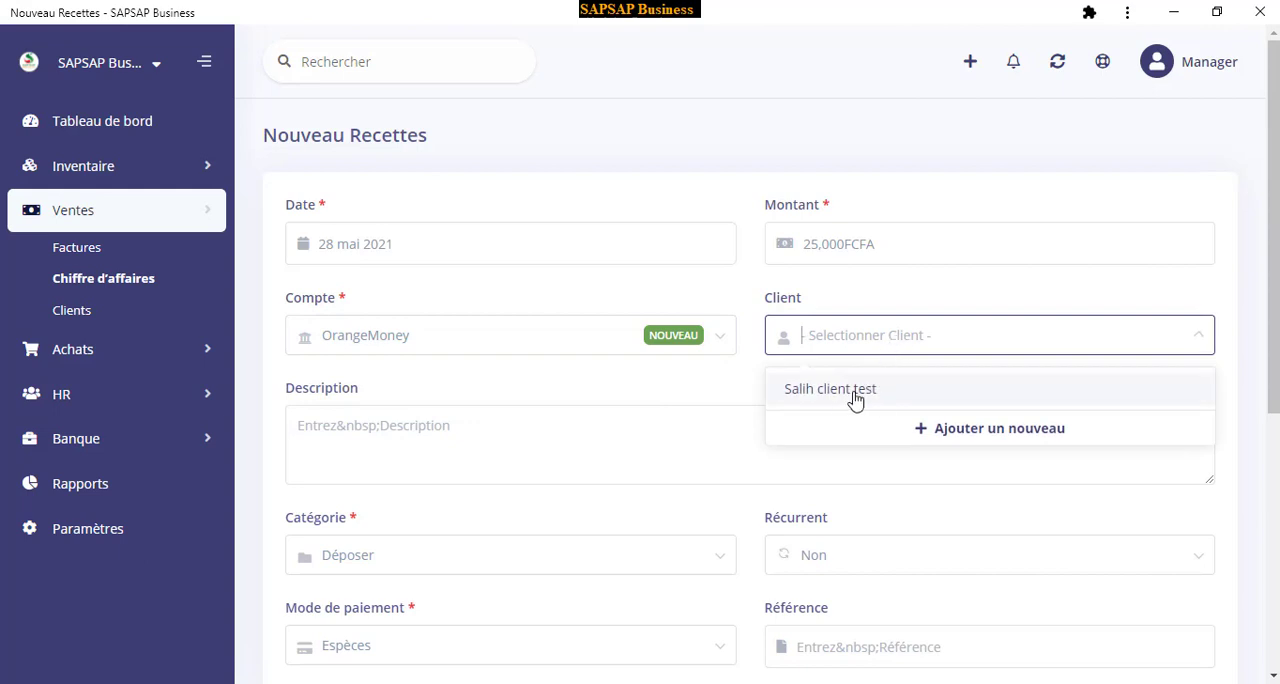
{"action": "left_click", "coordinate": [978, 430]}
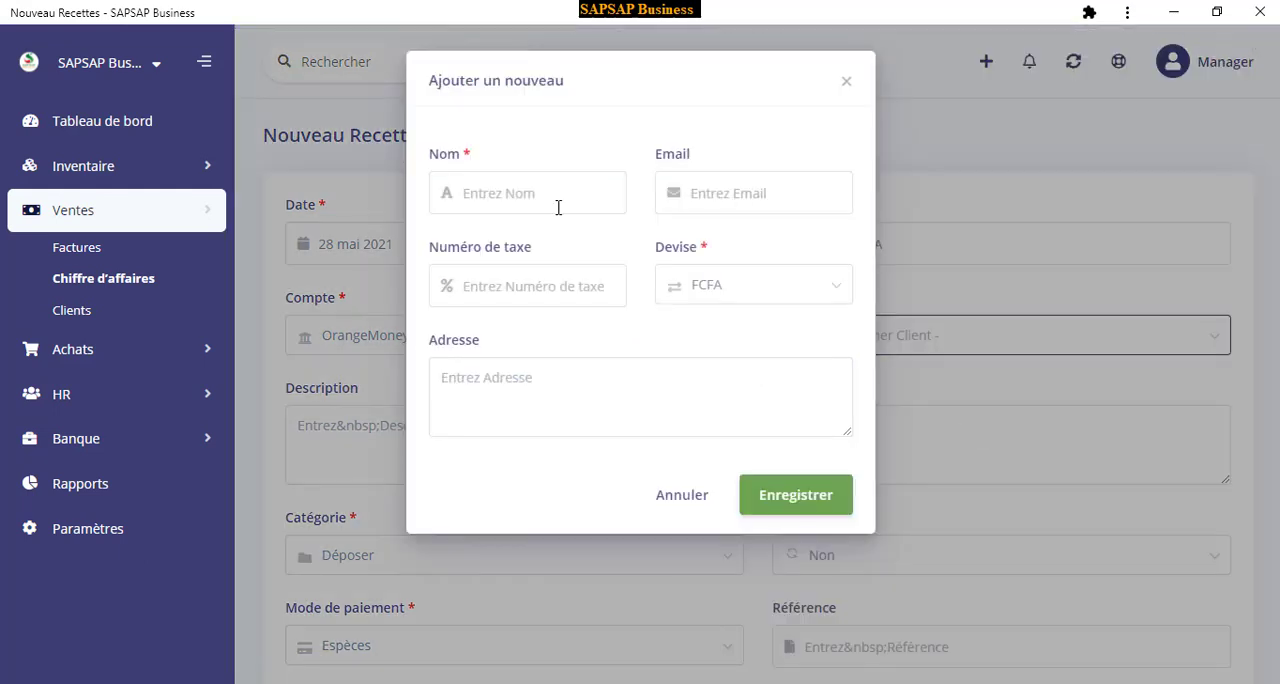
{"action": "left_click", "coordinate": [558, 202]}
{"action": "type", "text": "F"}
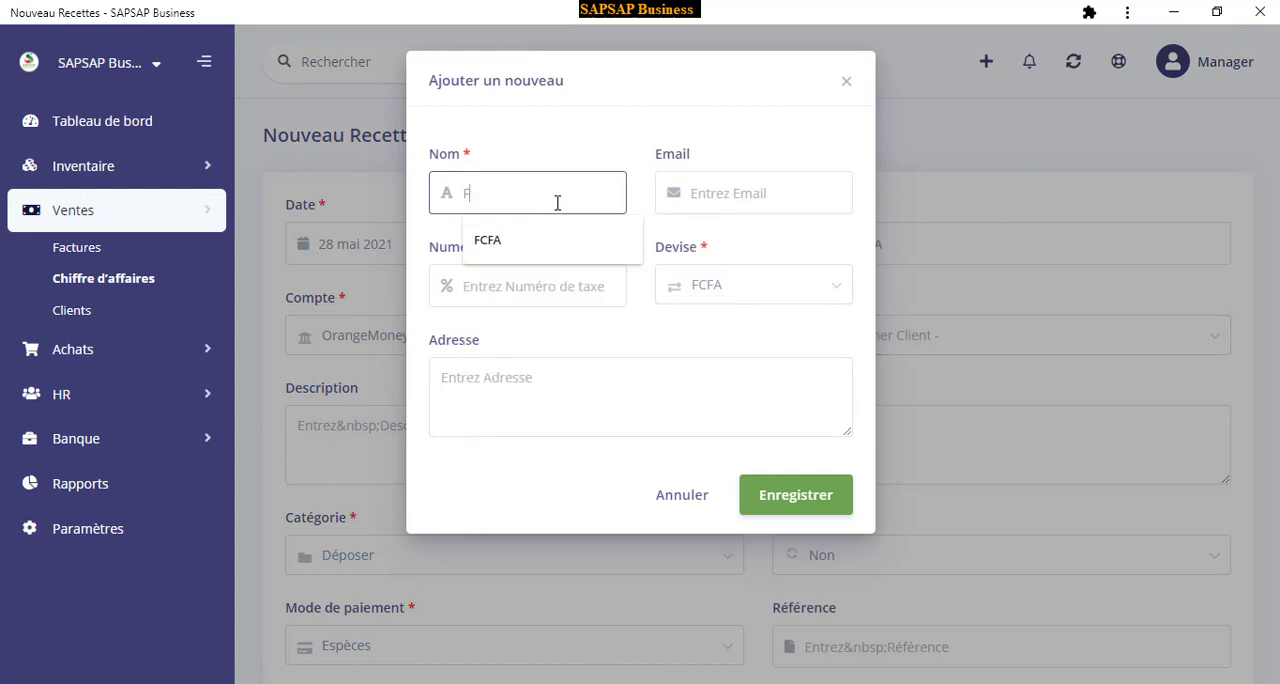
{"action": "type", "text": "ATIMA"}
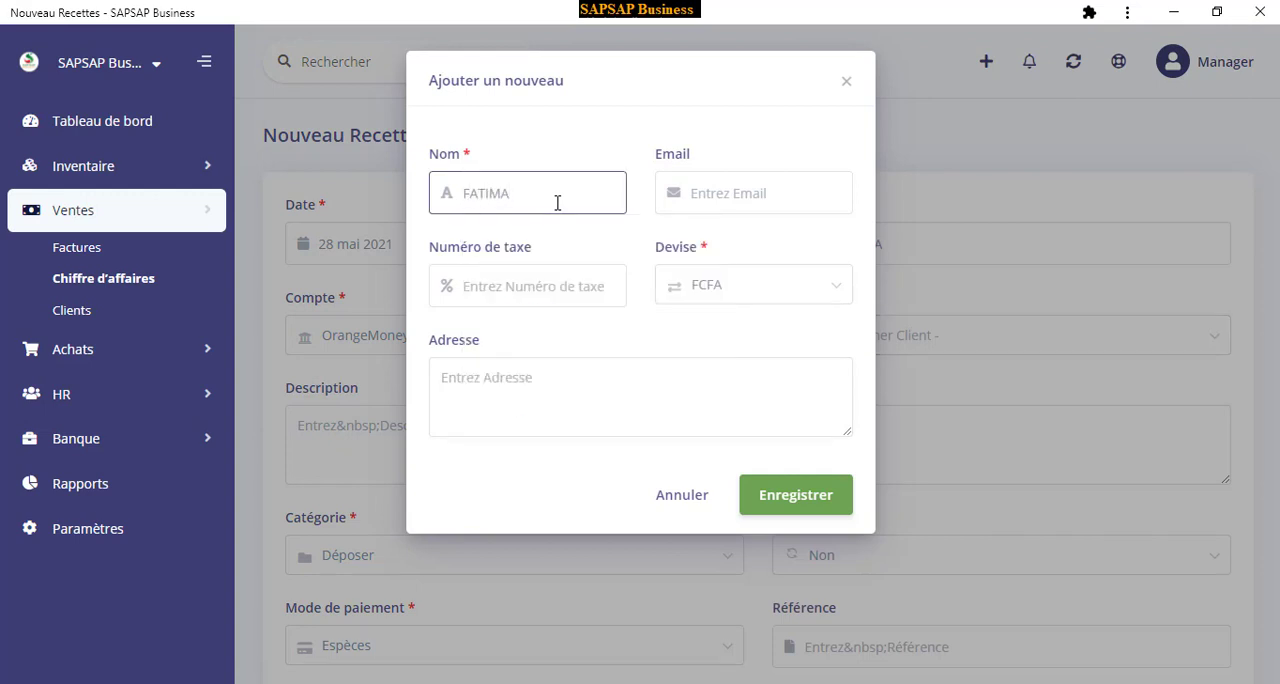
{"action": "left_click", "coordinate": [731, 200]}
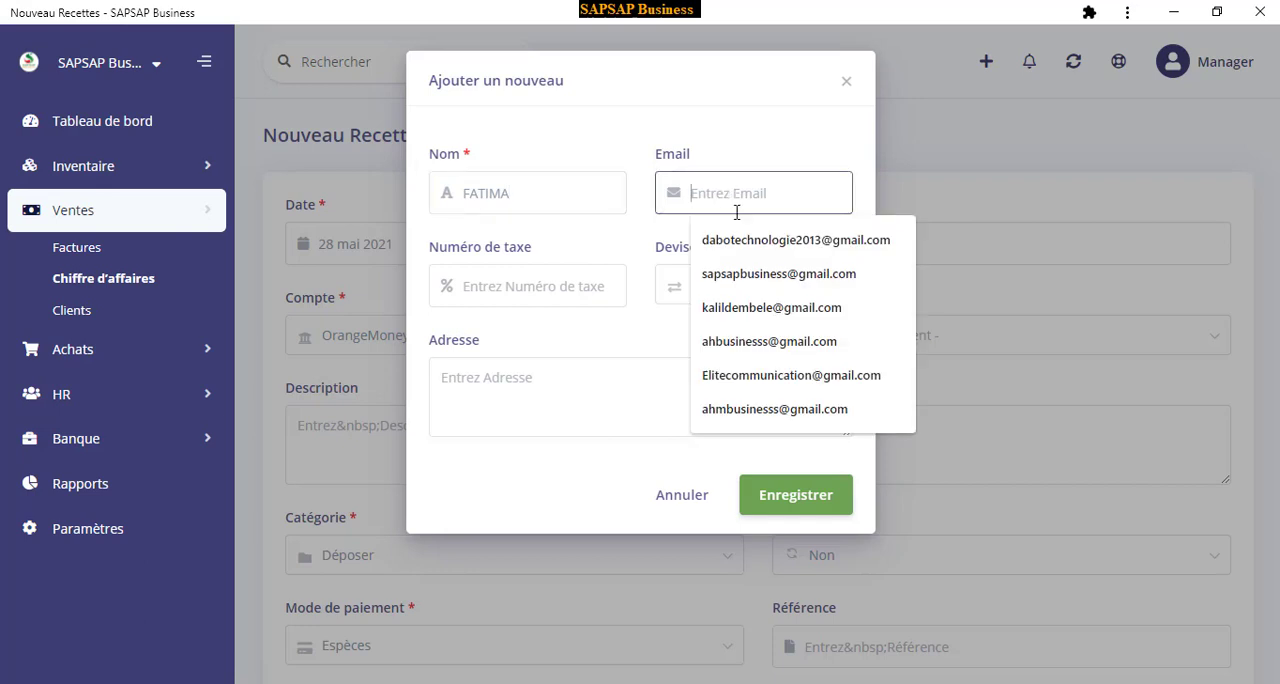
{"action": "left_click", "coordinate": [757, 310]}
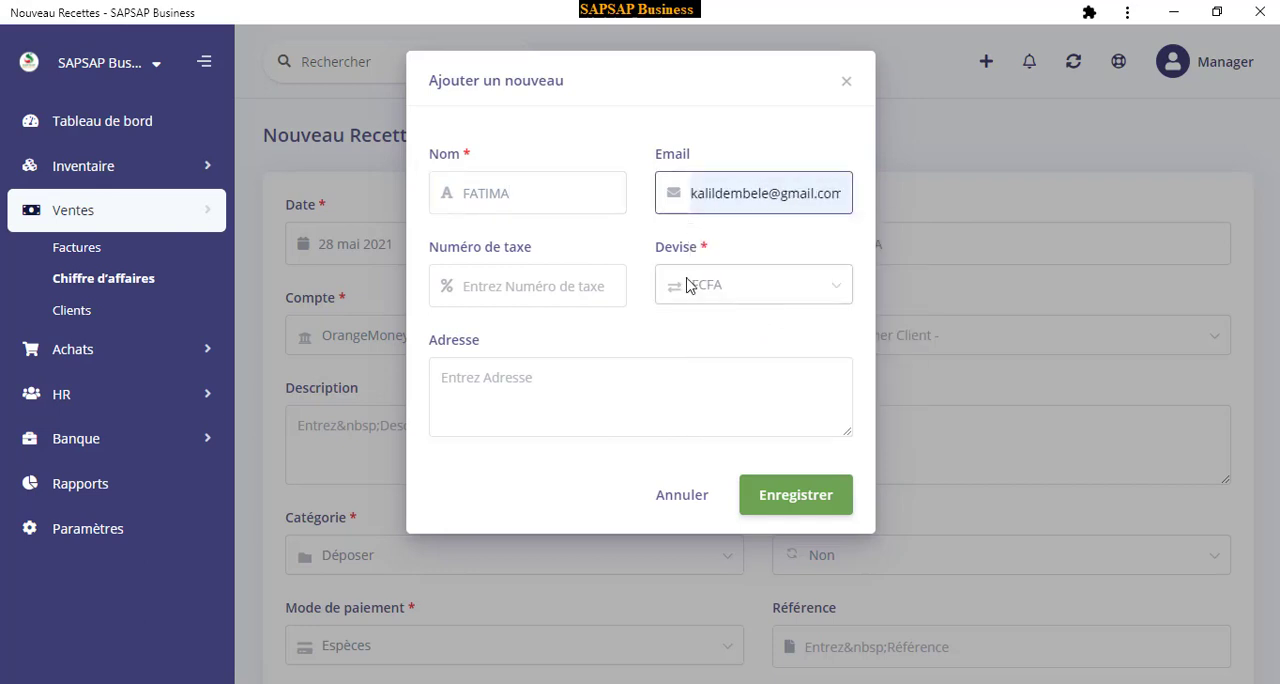
{"action": "triple_click", "coordinate": [742, 193]}
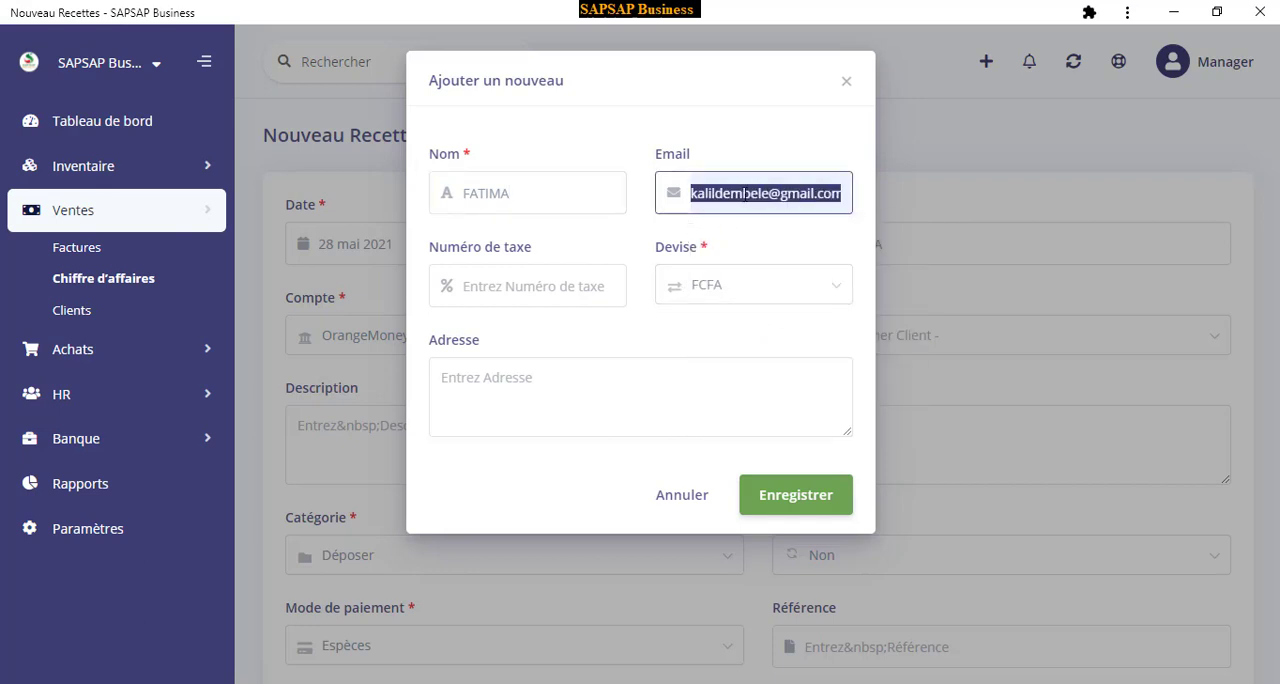
{"action": "key", "text": "BackSpace"}
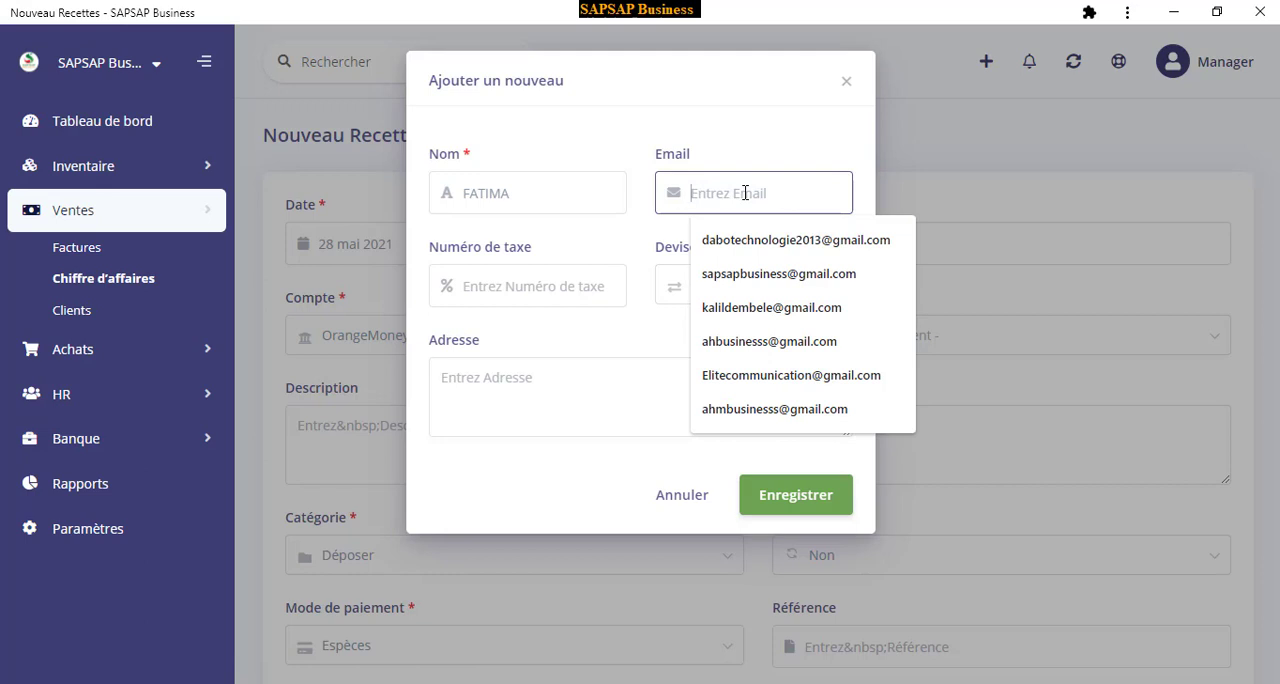
{"action": "type", "text": "W"}
{"action": "key", "text": "BackSpace"}
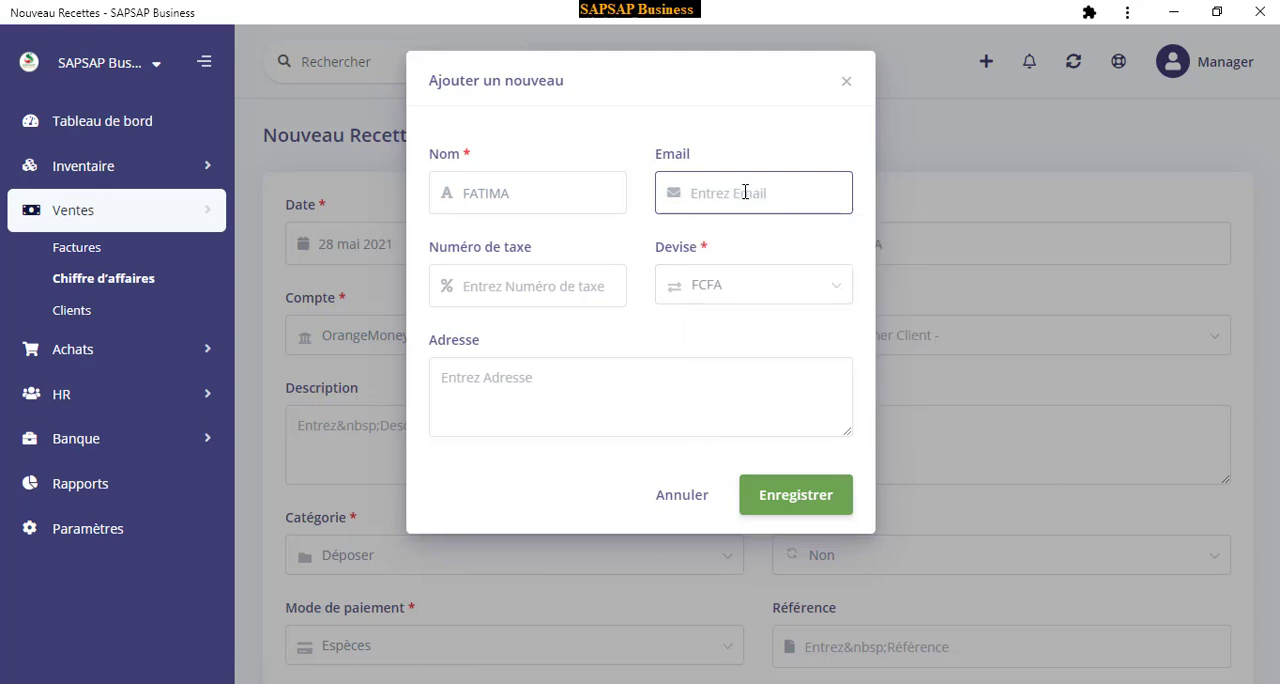
{"action": "type", "text": "F"}
{"action": "key", "text": "BackSpace"}
Enter the new client's e-mail address and save the client
{"action": "left_click", "coordinate": [806, 508]}
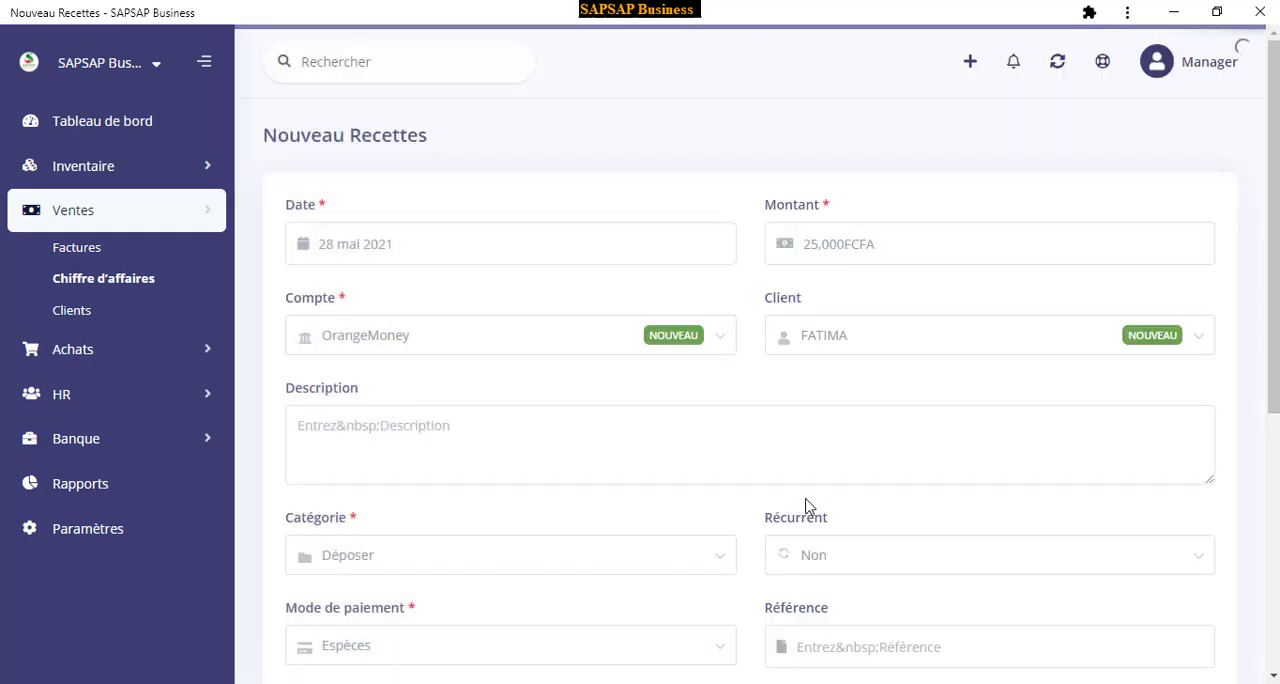
Describe the revenue entry as "disque dur de 500GO"
{"action": "scroll", "coordinate": [646, 409], "scroll_direction": "down", "scroll_amount": 2}
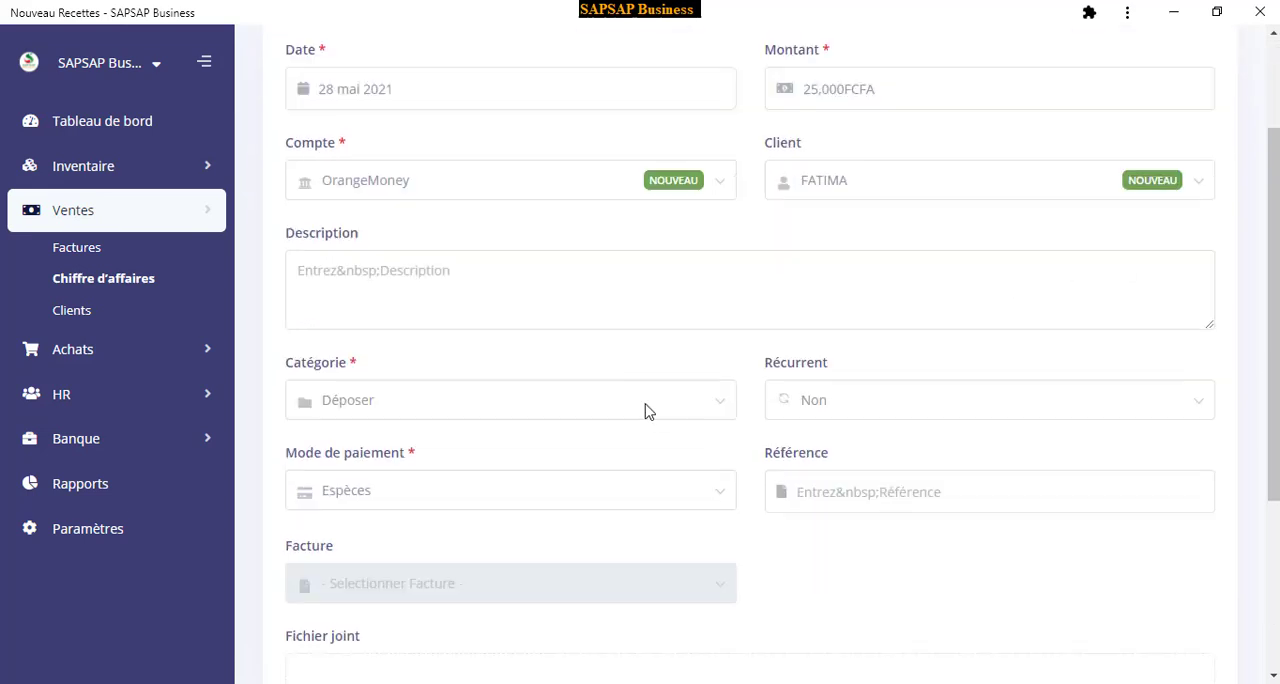
{"action": "left_click", "coordinate": [405, 254]}
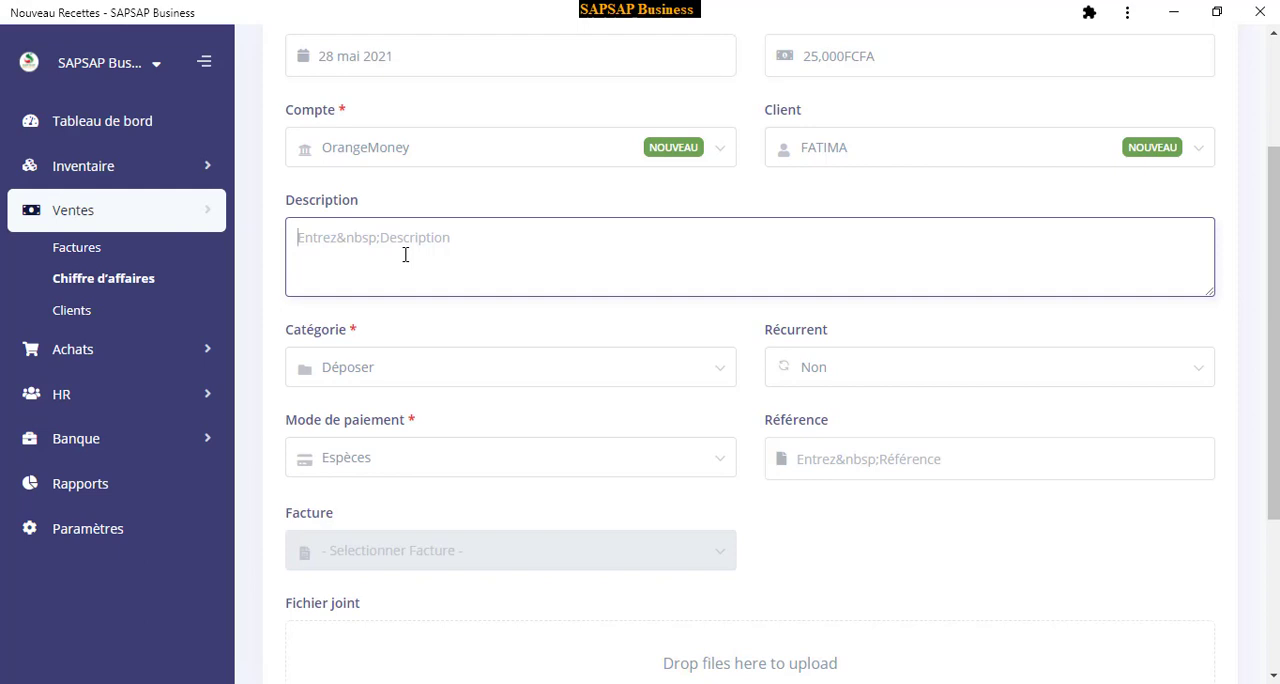
{"action": "type", "text": "disque dur de 500GO"}
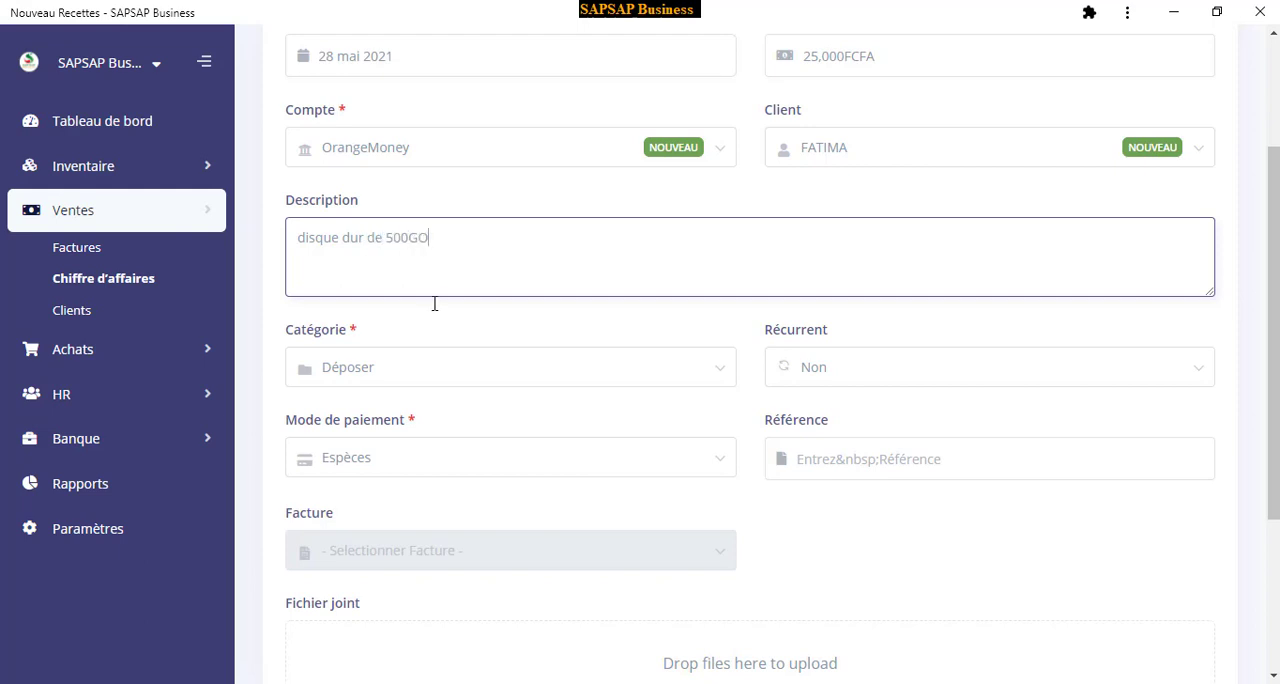
Set the revenue's category to Ventes and keep its recurrence at Non
{"action": "left_click", "coordinate": [366, 380]}
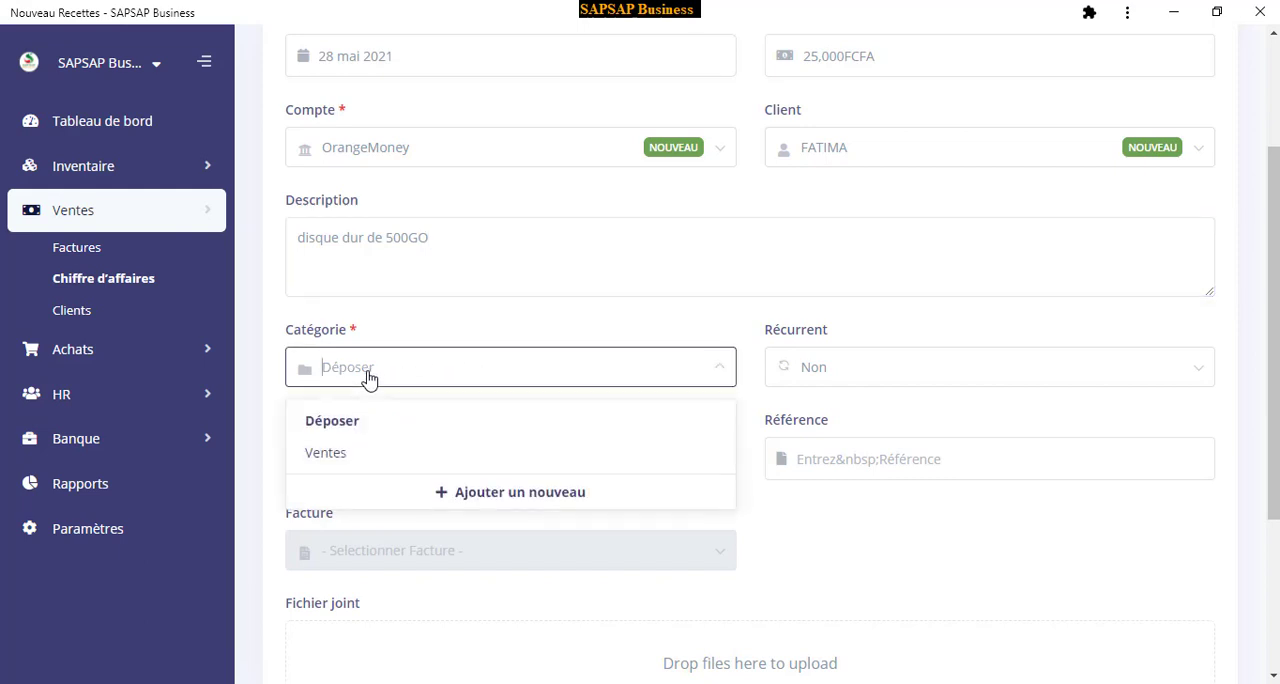
{"action": "left_click", "coordinate": [331, 453]}
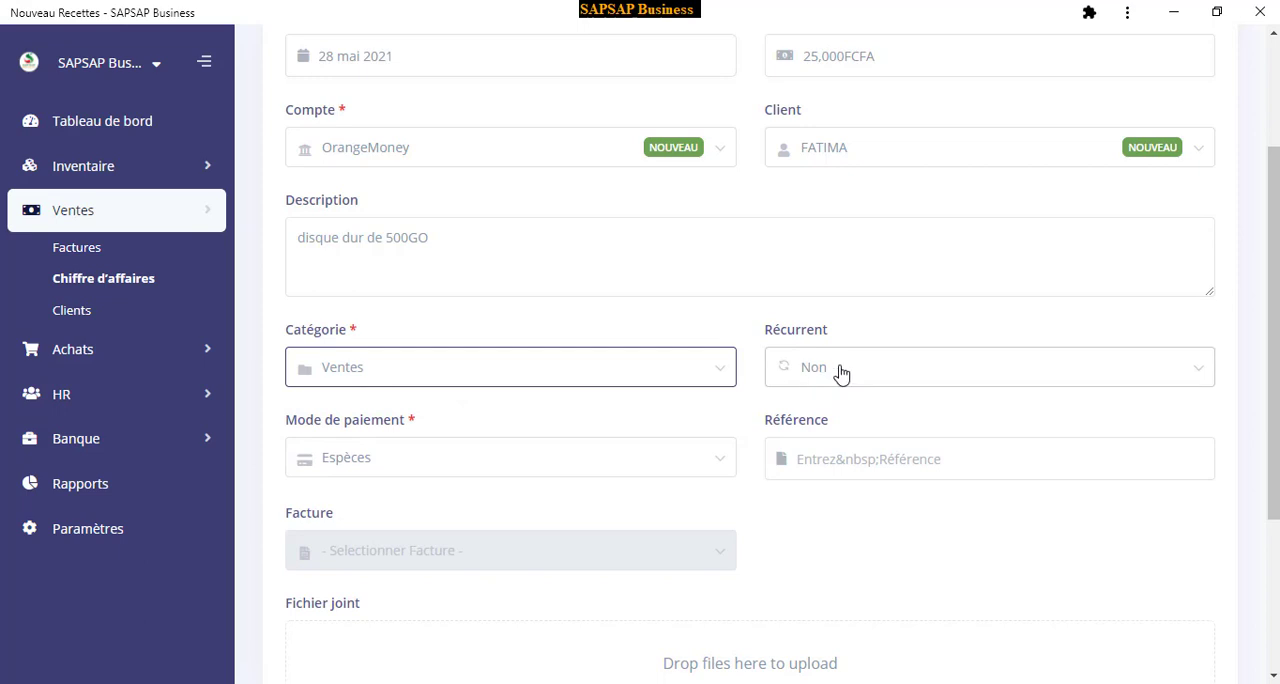
{"action": "left_click", "coordinate": [868, 381]}
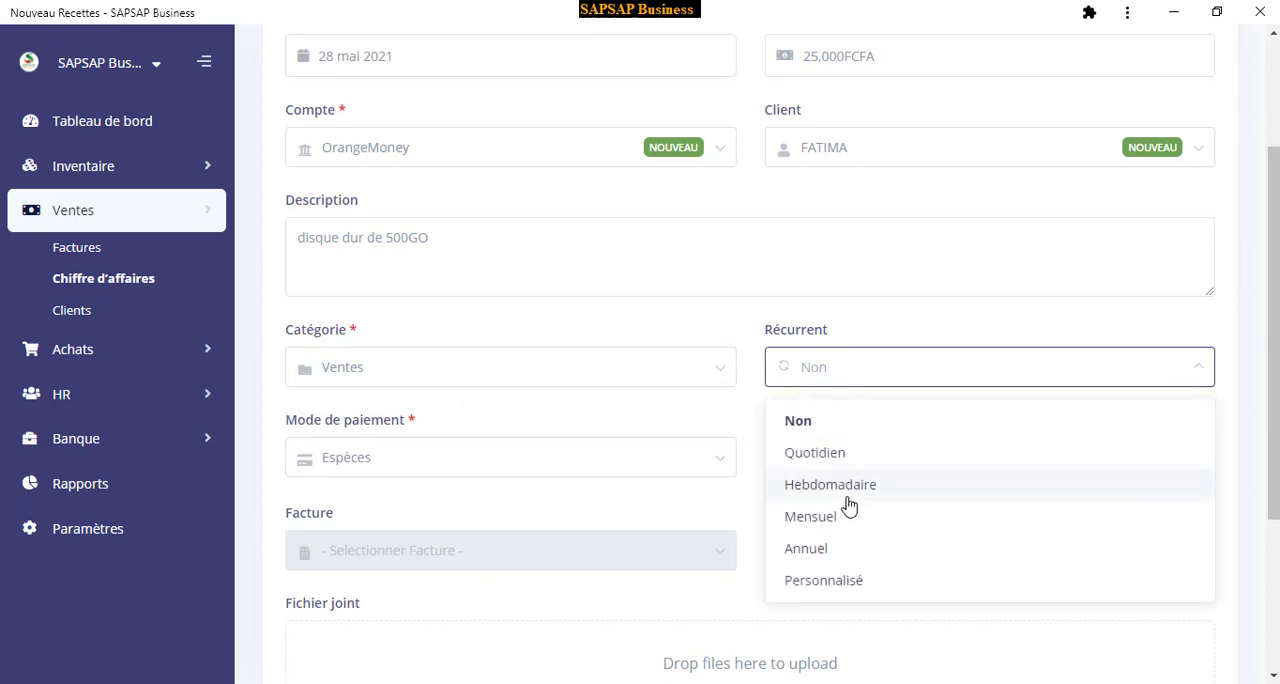
{"action": "left_click", "coordinate": [840, 363]}
{"action": "scroll", "coordinate": [519, 371], "scroll_direction": "down", "scroll_amount": 2}
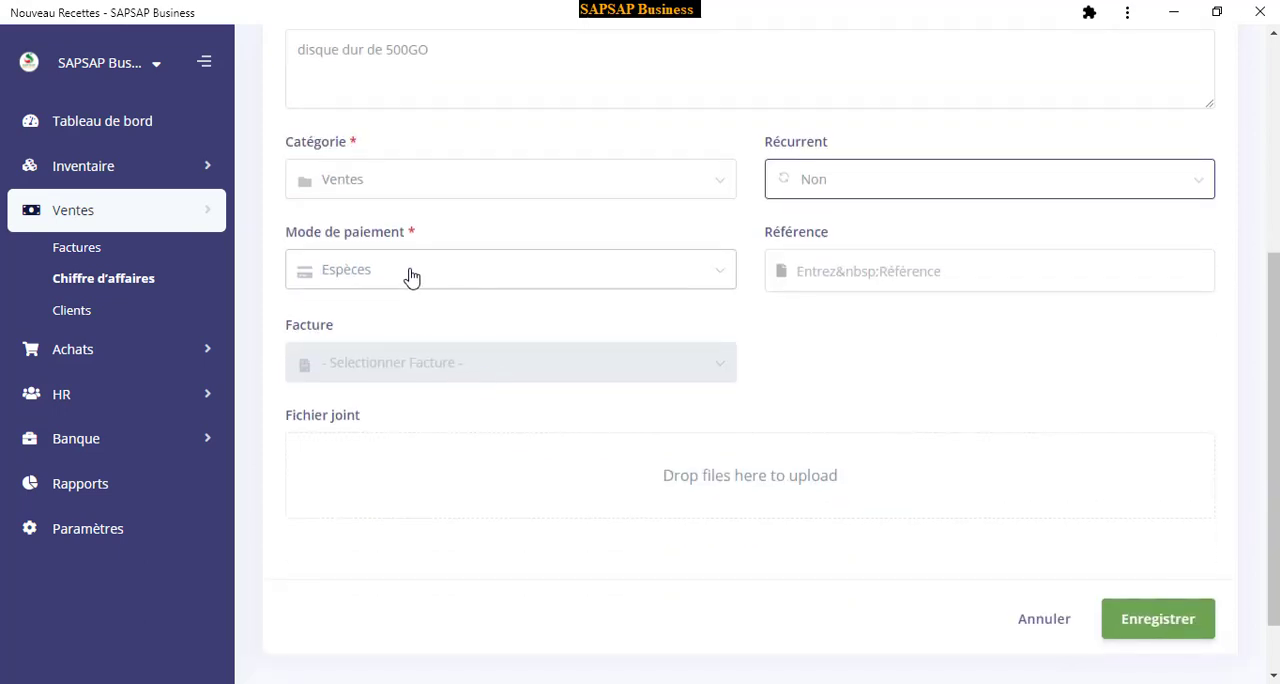
Review the payment method choices for the revenue entry and keep Espèces
{"action": "left_click", "coordinate": [409, 272]}
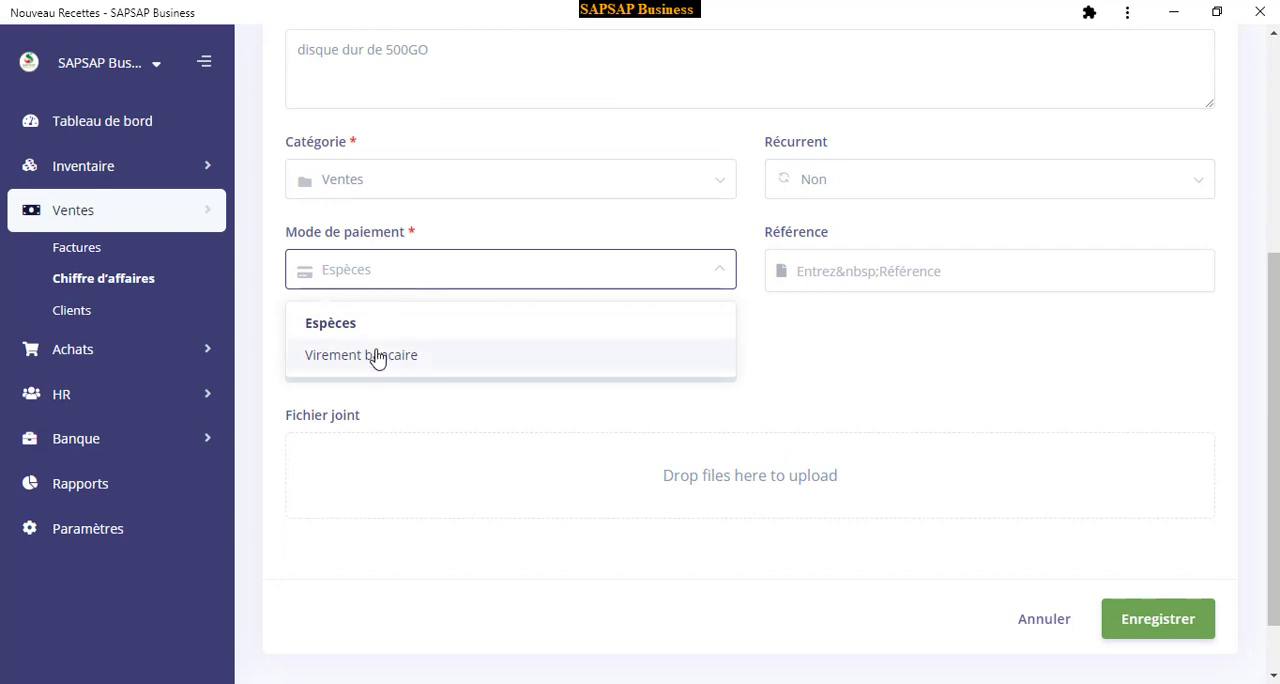
{"action": "left_click", "coordinate": [356, 283]}
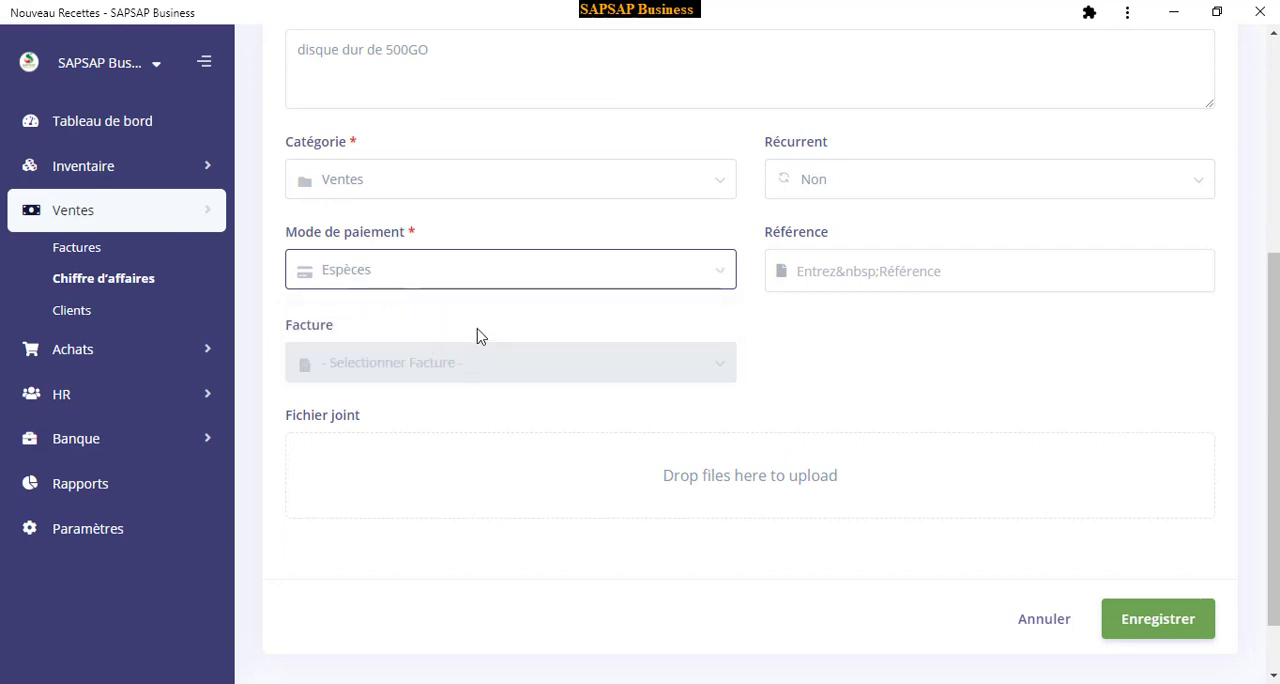
{"action": "scroll", "coordinate": [440, 300], "scroll_direction": "up", "scroll_amount": 4}
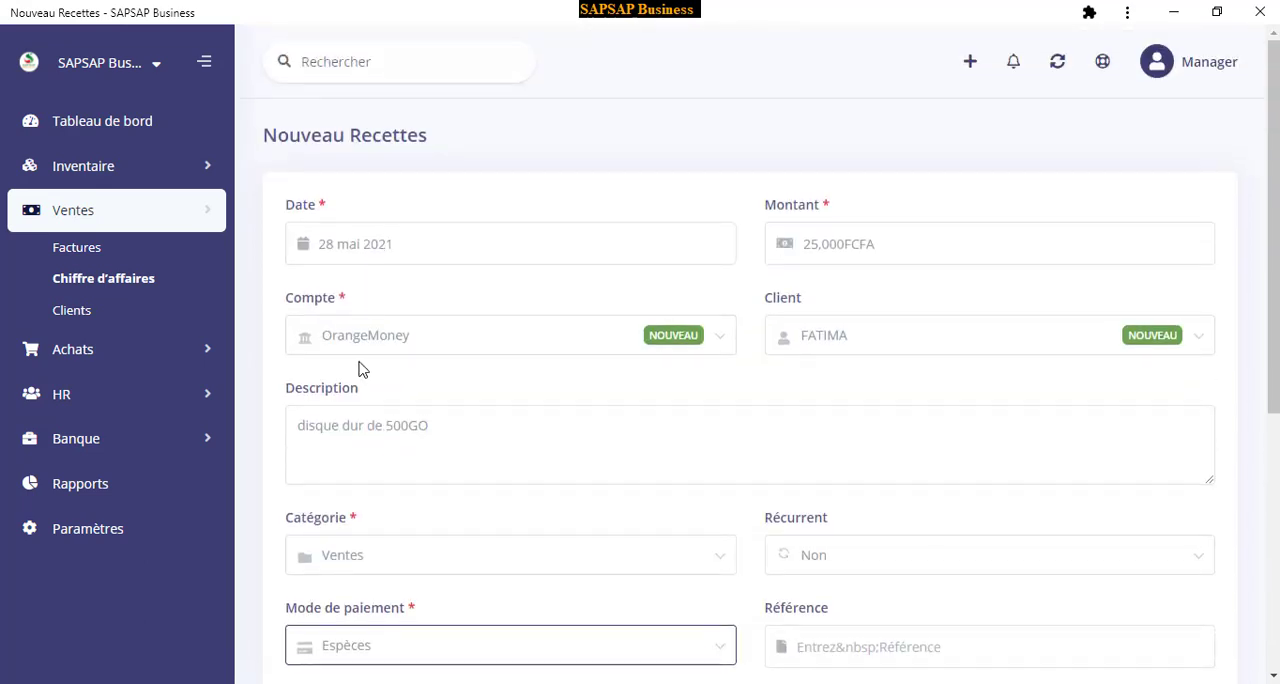
{"action": "scroll", "coordinate": [357, 391], "scroll_direction": "down", "scroll_amount": 4}
{"action": "scroll", "coordinate": [386, 258], "scroll_direction": "down", "scroll_amount": 1}
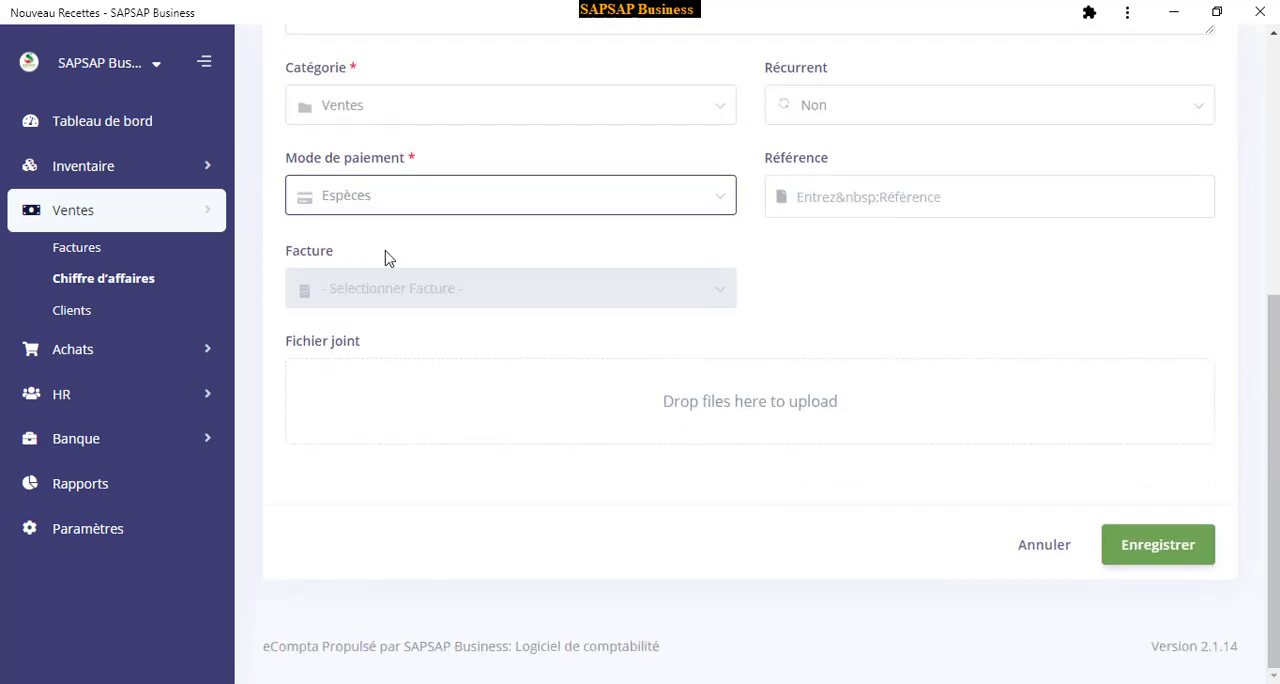
{"action": "scroll", "coordinate": [371, 349], "scroll_direction": "up", "scroll_amount": 3}
{"action": "scroll", "coordinate": [321, 350], "scroll_direction": "down", "scroll_amount": 2}
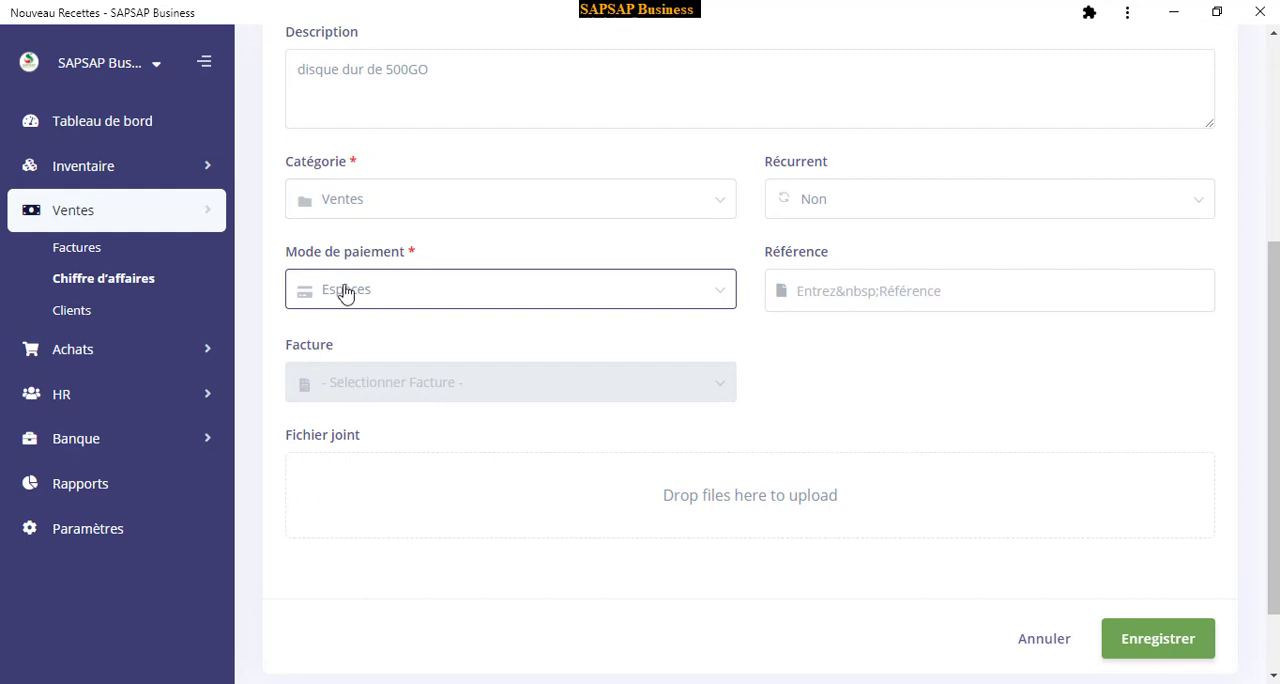
{"action": "scroll", "coordinate": [368, 298], "scroll_direction": "up", "scroll_amount": 3}
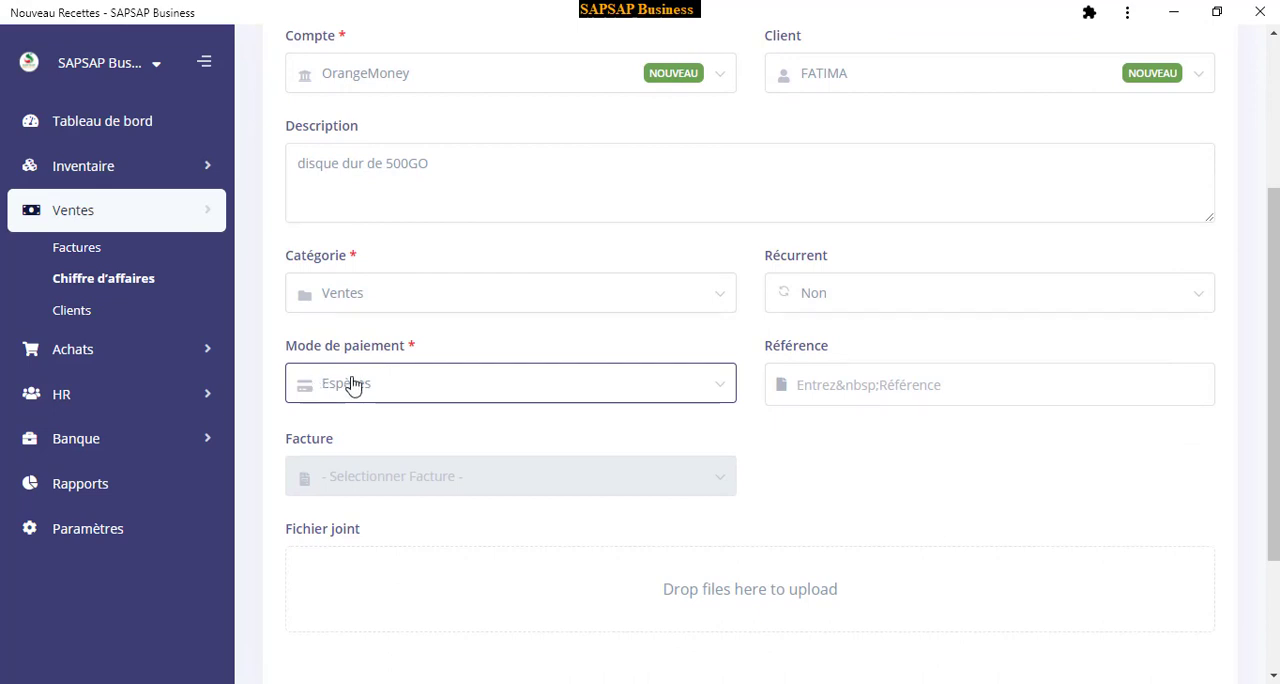
{"action": "left_click", "coordinate": [352, 386]}
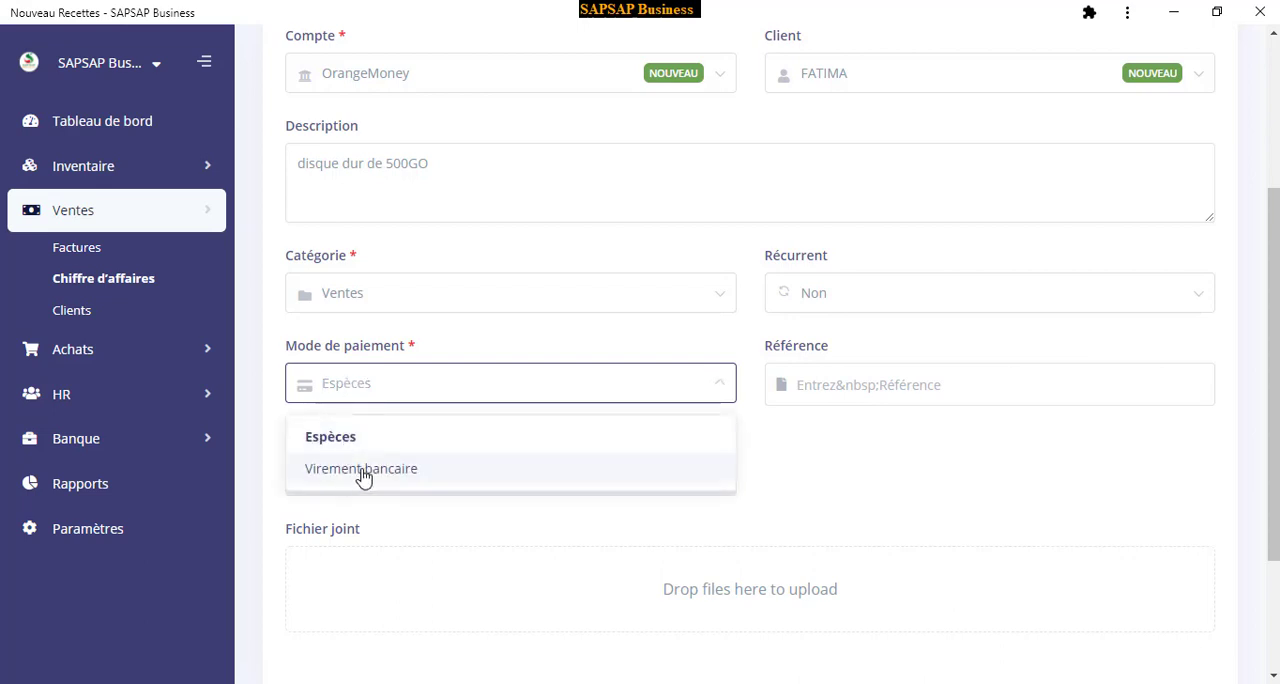
{"action": "left_click", "coordinate": [366, 390]}
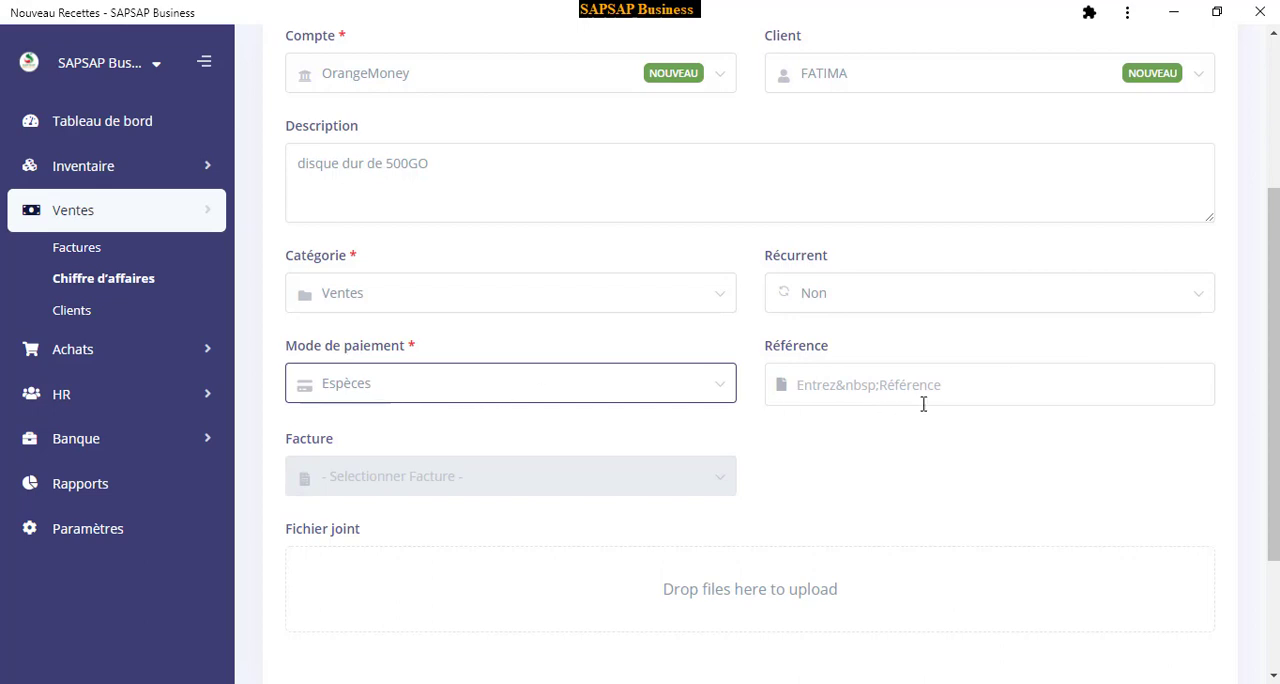
Review the completed revenue form and save the entry without a reference or attachment
{"action": "scroll", "coordinate": [900, 380], "scroll_direction": "down", "scroll_amount": 1}
{"action": "scroll", "coordinate": [880, 294], "scroll_direction": "down", "scroll_amount": 1}
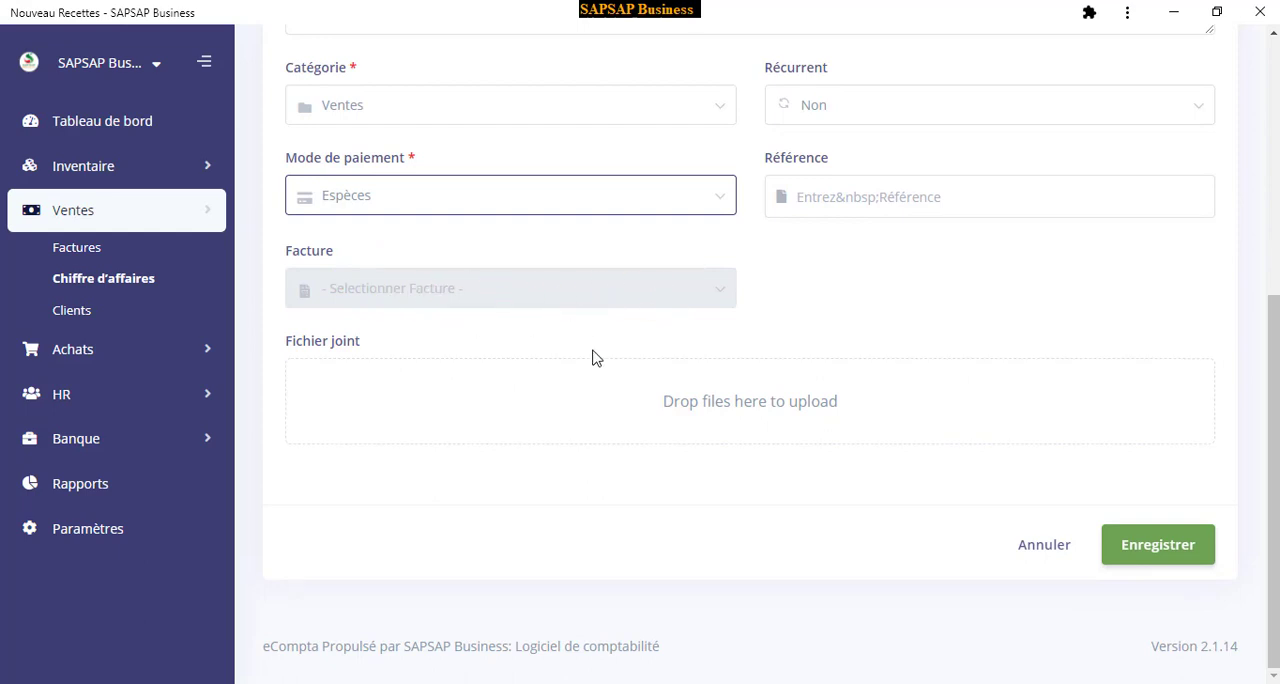
{"action": "scroll", "coordinate": [630, 370], "scroll_direction": "up", "scroll_amount": 3}
{"action": "scroll", "coordinate": [530, 238], "scroll_direction": "up", "scroll_amount": 2}
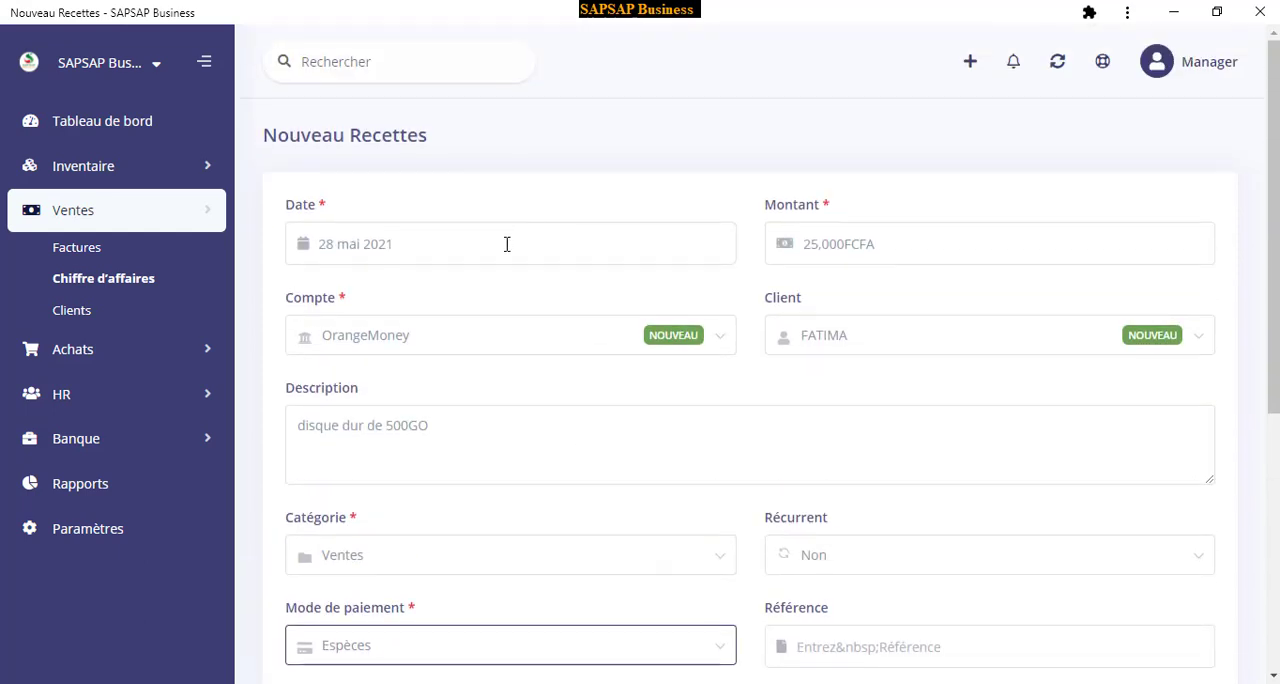
{"action": "scroll", "coordinate": [703, 380], "scroll_direction": "down", "scroll_amount": 5}
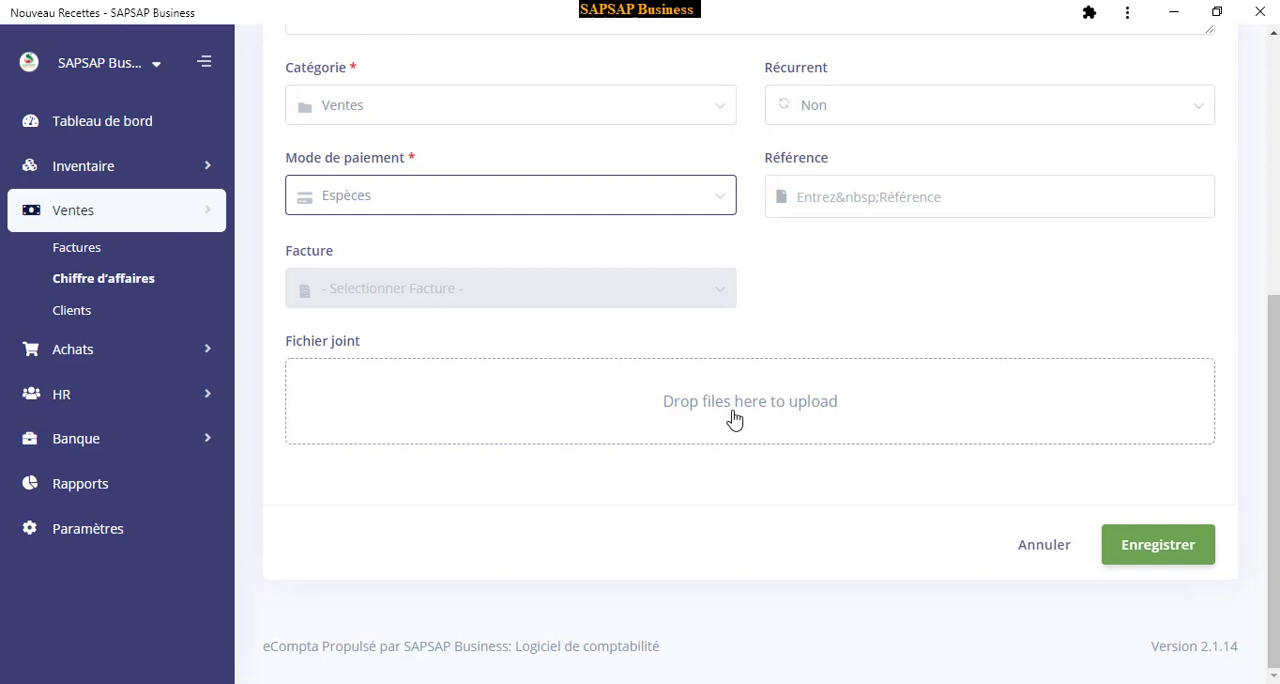
{"action": "left_click", "coordinate": [1142, 550]}
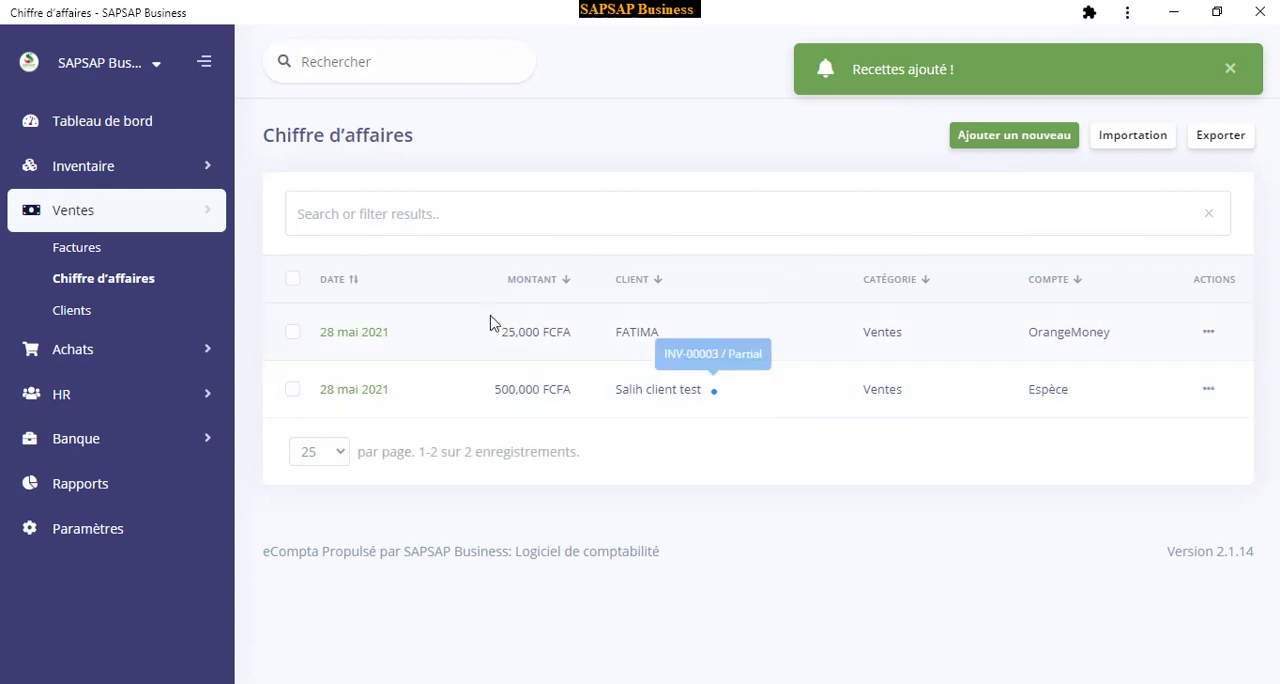
Check the dashboard's revenue totals, income by category, account balances and latest receipts
{"action": "left_click", "coordinate": [111, 122]}
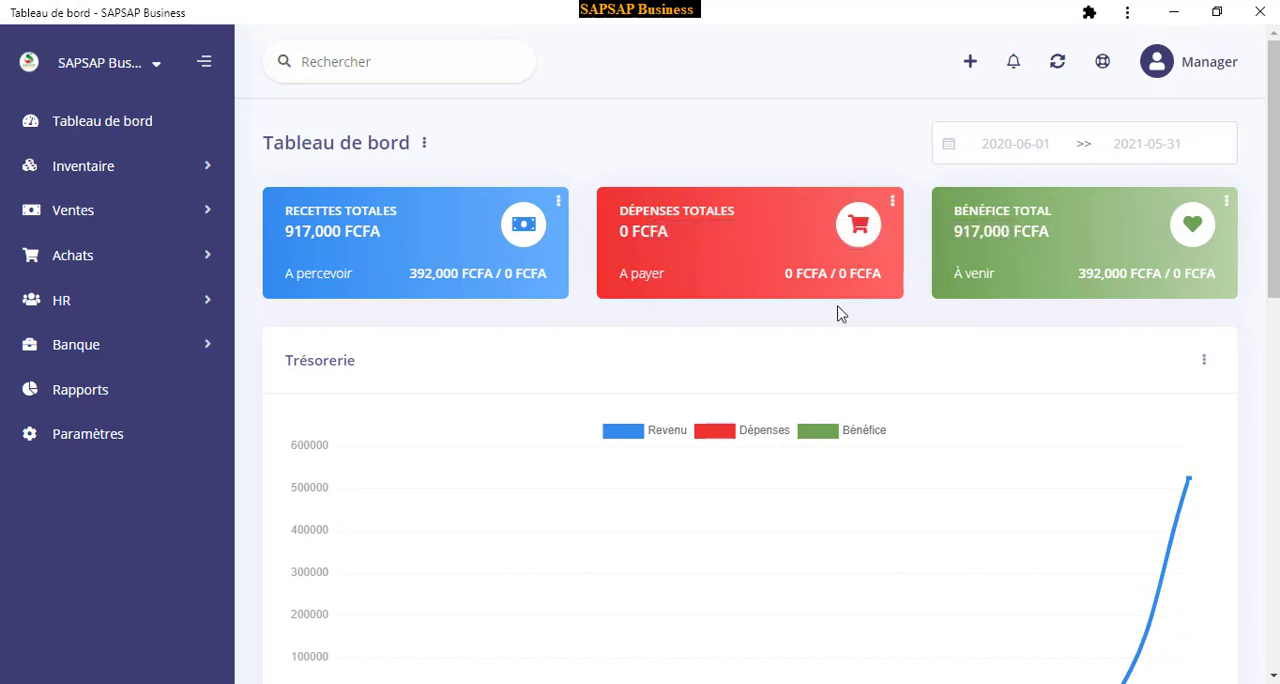
{"action": "scroll", "coordinate": [610, 300], "scroll_direction": "down", "scroll_amount": 2}
{"action": "scroll", "coordinate": [590, 326], "scroll_direction": "down", "scroll_amount": 5}
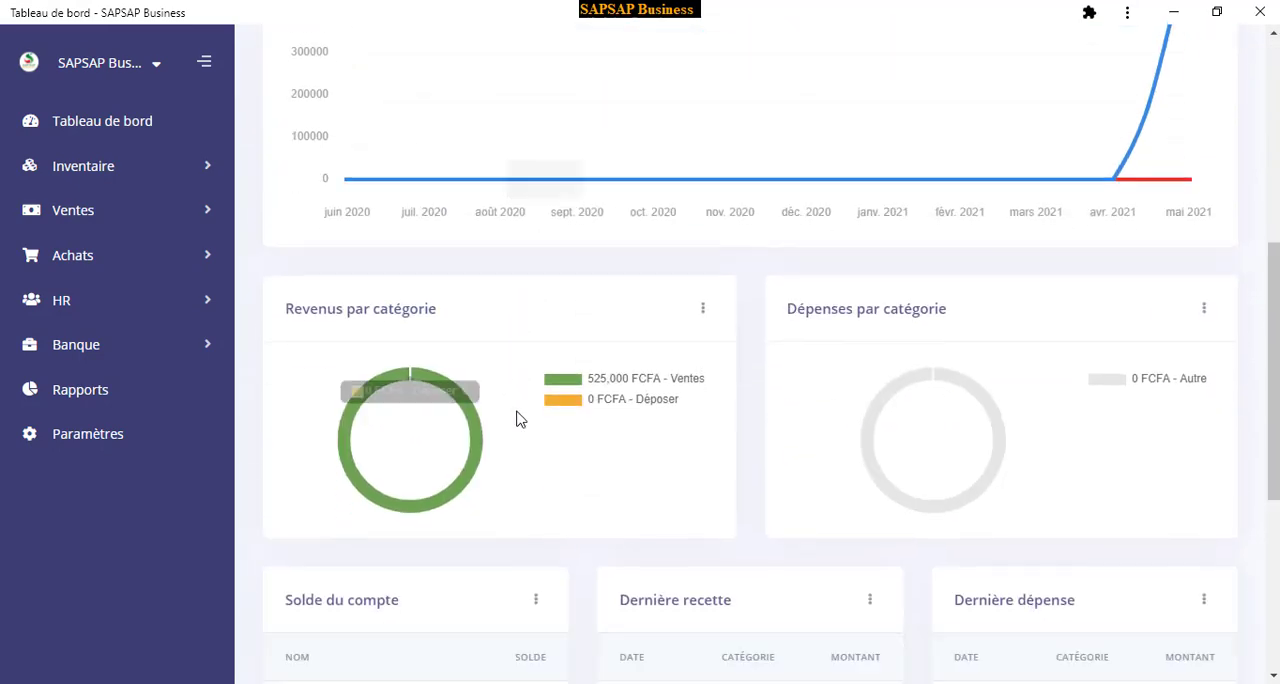
{"action": "scroll", "coordinate": [660, 251], "scroll_direction": "down", "scroll_amount": 3}
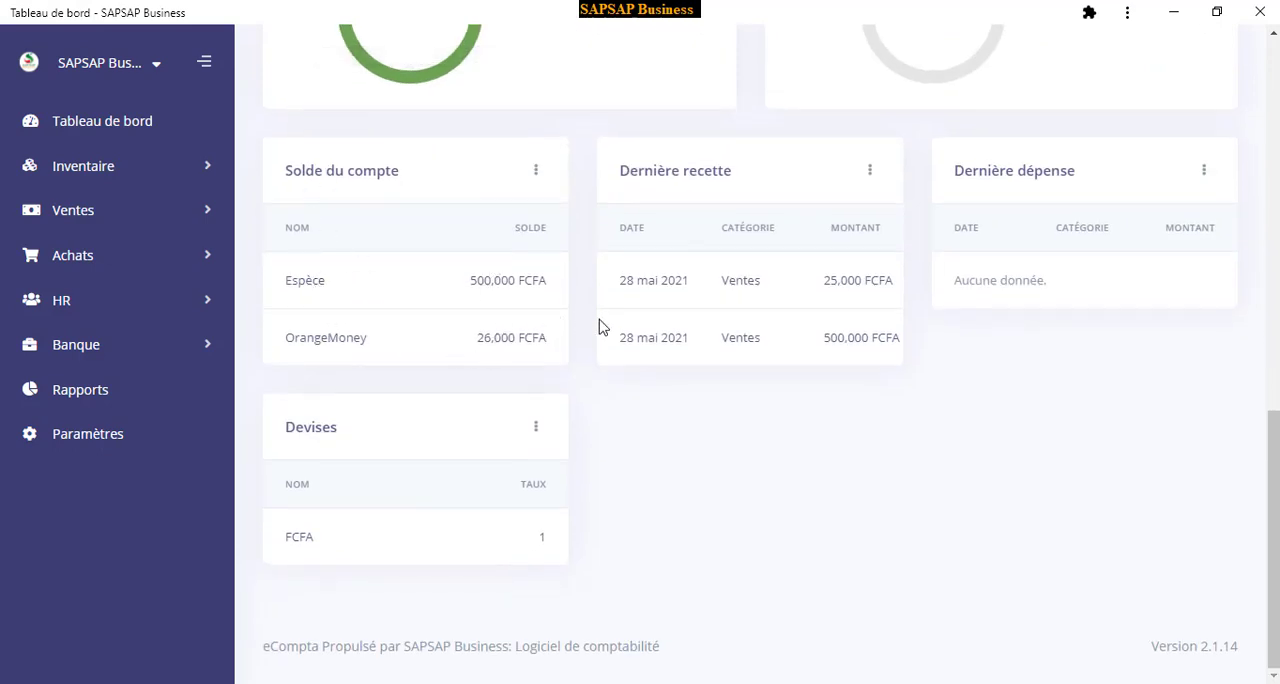
{"action": "scroll", "coordinate": [480, 343], "scroll_direction": "up", "scroll_amount": 1}
{"action": "scroll", "coordinate": [480, 343], "scroll_direction": "up", "scroll_amount": 3}
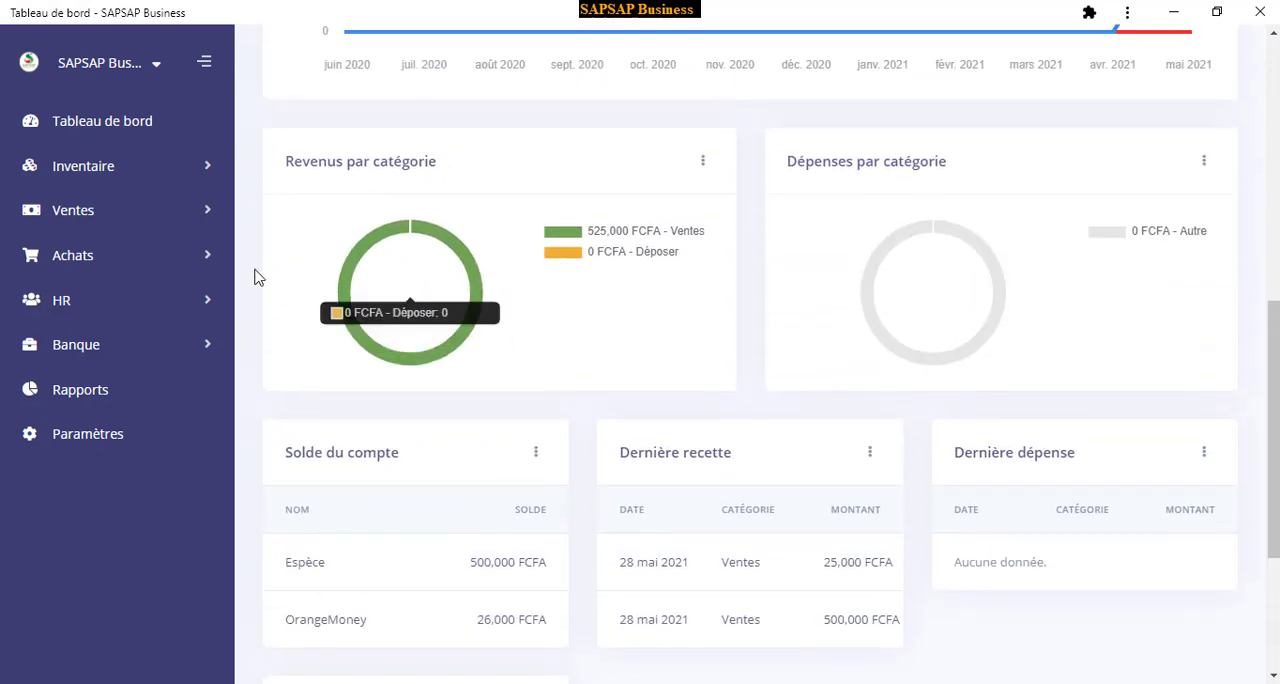
Open the sales clients list to examine each client's unpaid amount
{"action": "left_click", "coordinate": [85, 211]}
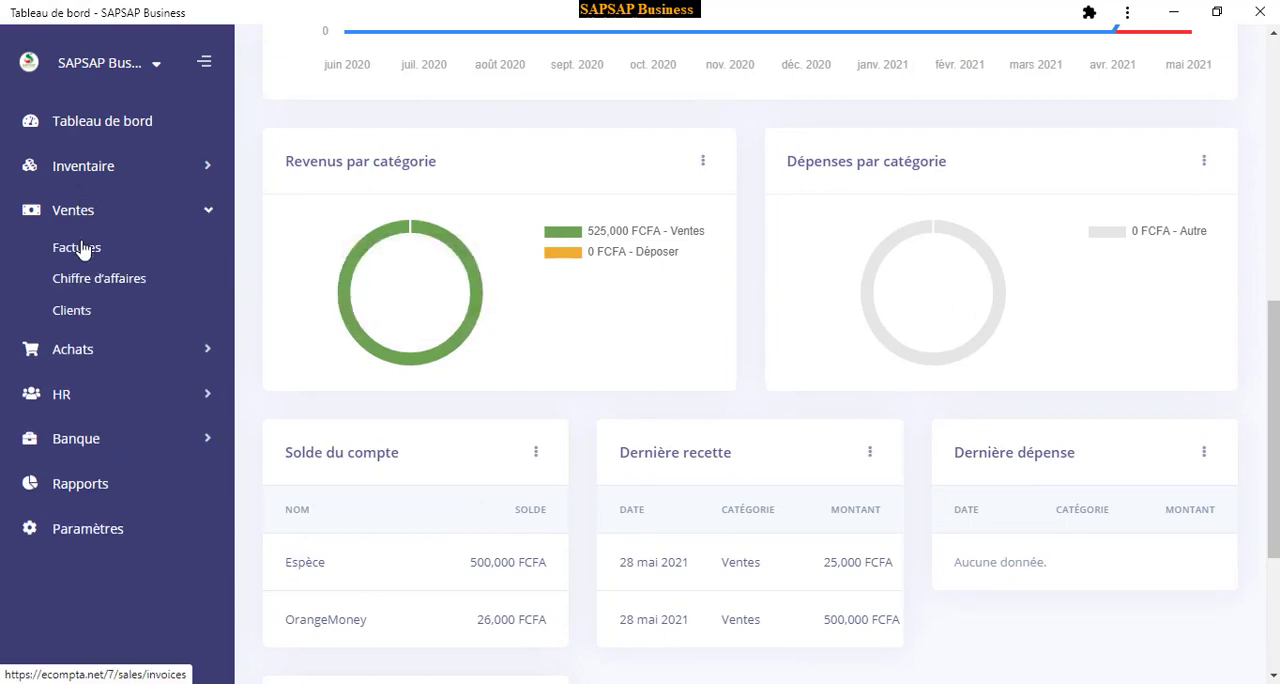
{"action": "left_click", "coordinate": [73, 311]}
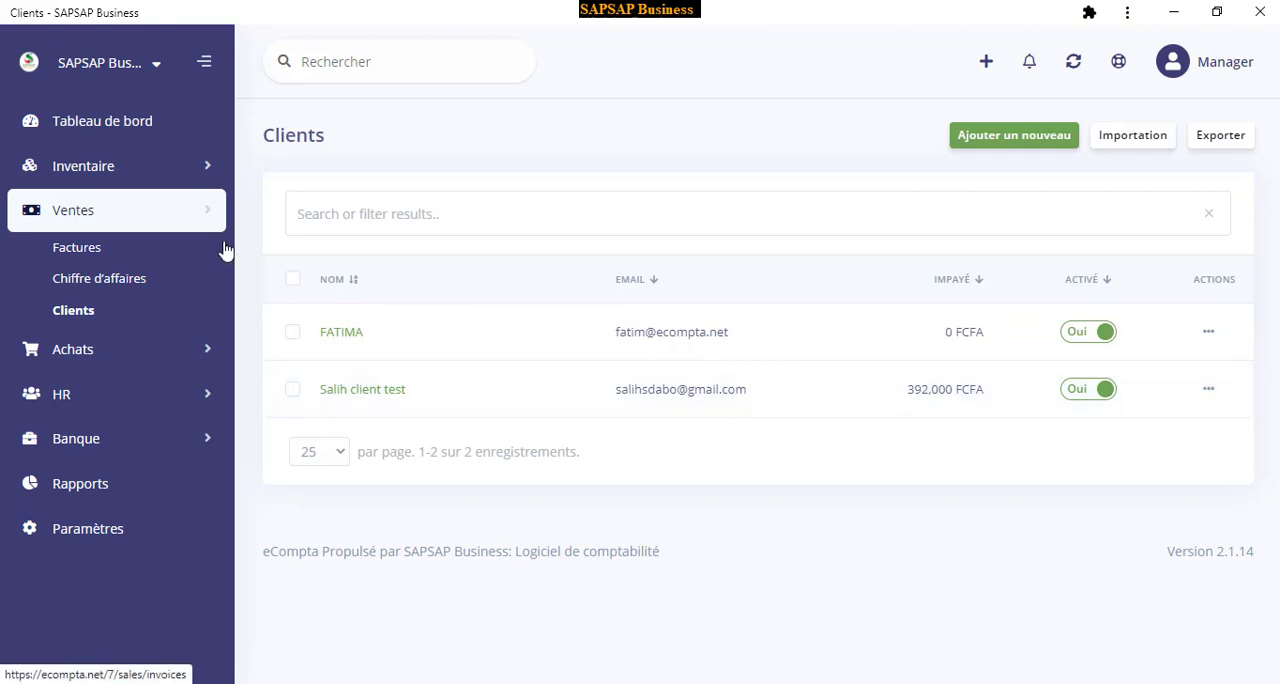
Open the purchase invoices under Achats and start a new one
{"action": "left_click", "coordinate": [94, 352]}
{"action": "left_click", "coordinate": [95, 355]}
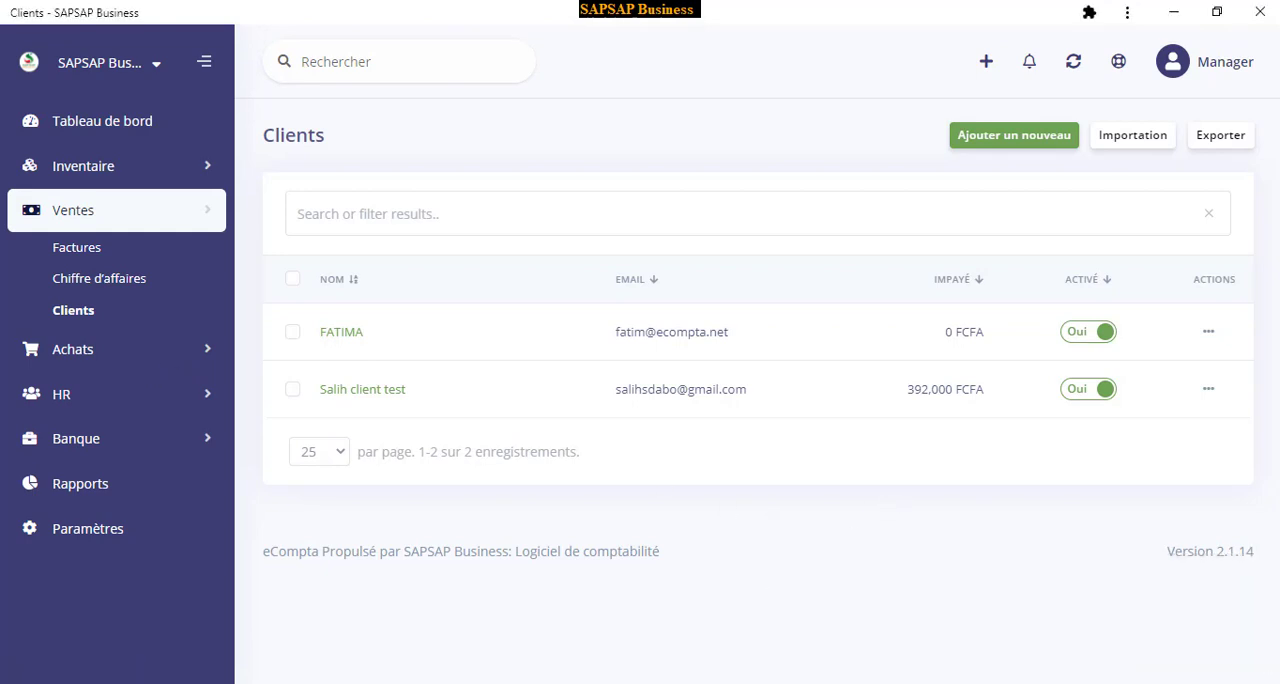
{"action": "left_click", "coordinate": [90, 350]}
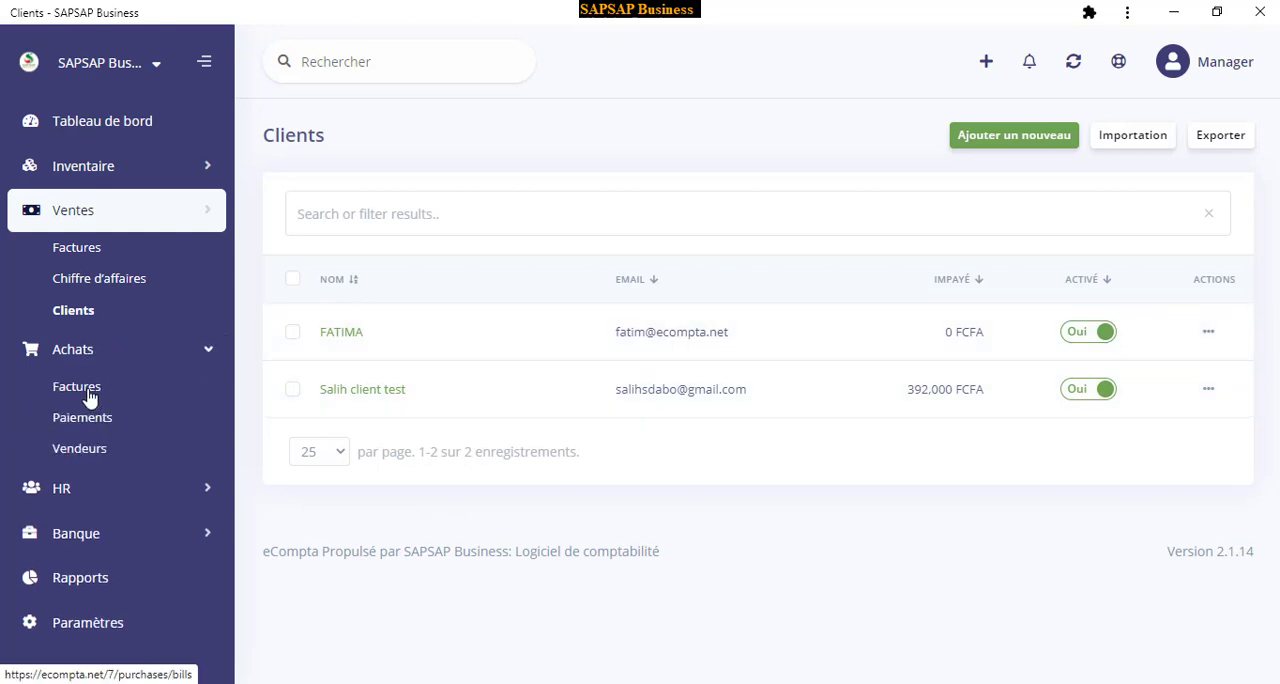
{"action": "left_click", "coordinate": [86, 388]}
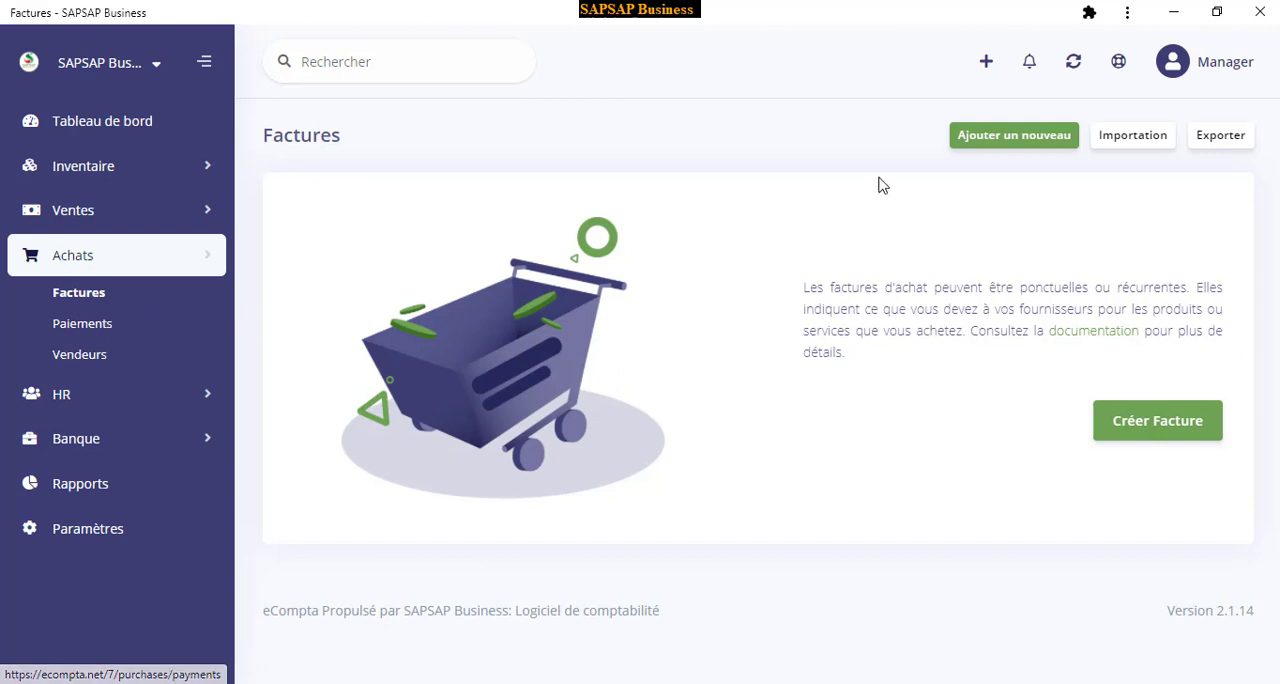
{"action": "left_click", "coordinate": [990, 137]}
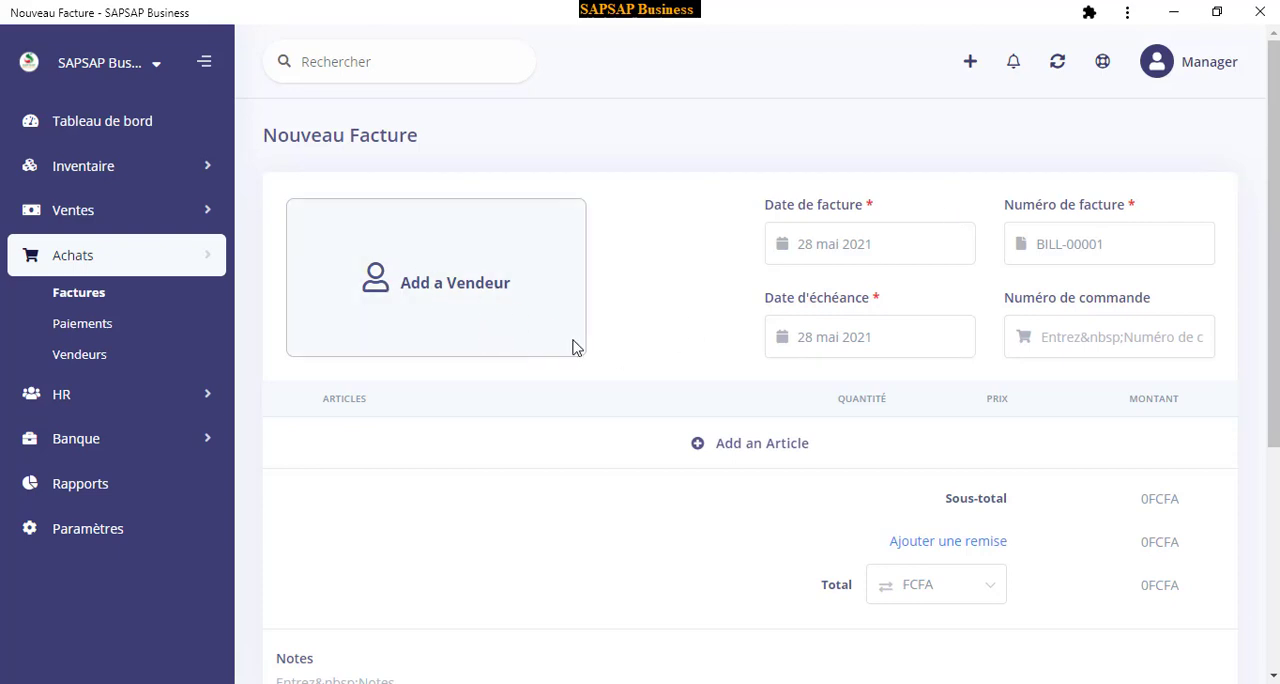
Start adding a new vendor to the purchase invoice and name it WATER BUSINESS
{"action": "left_click", "coordinate": [437, 313]}
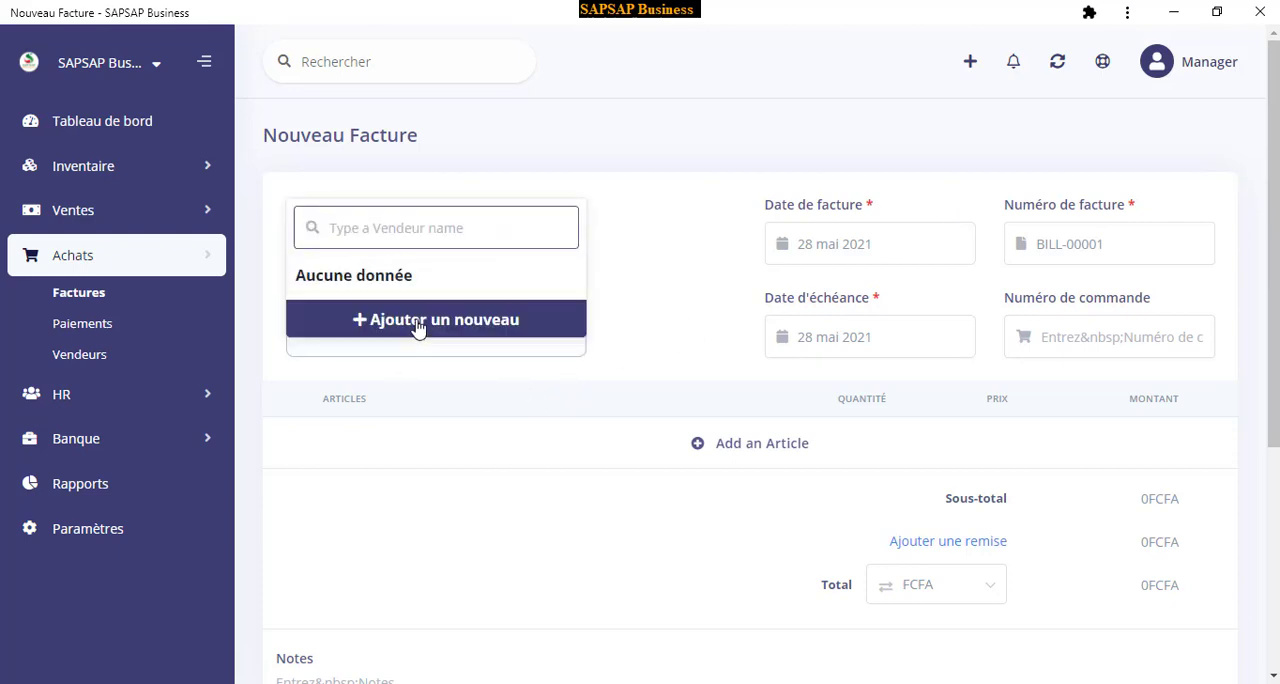
{"action": "left_click", "coordinate": [418, 328]}
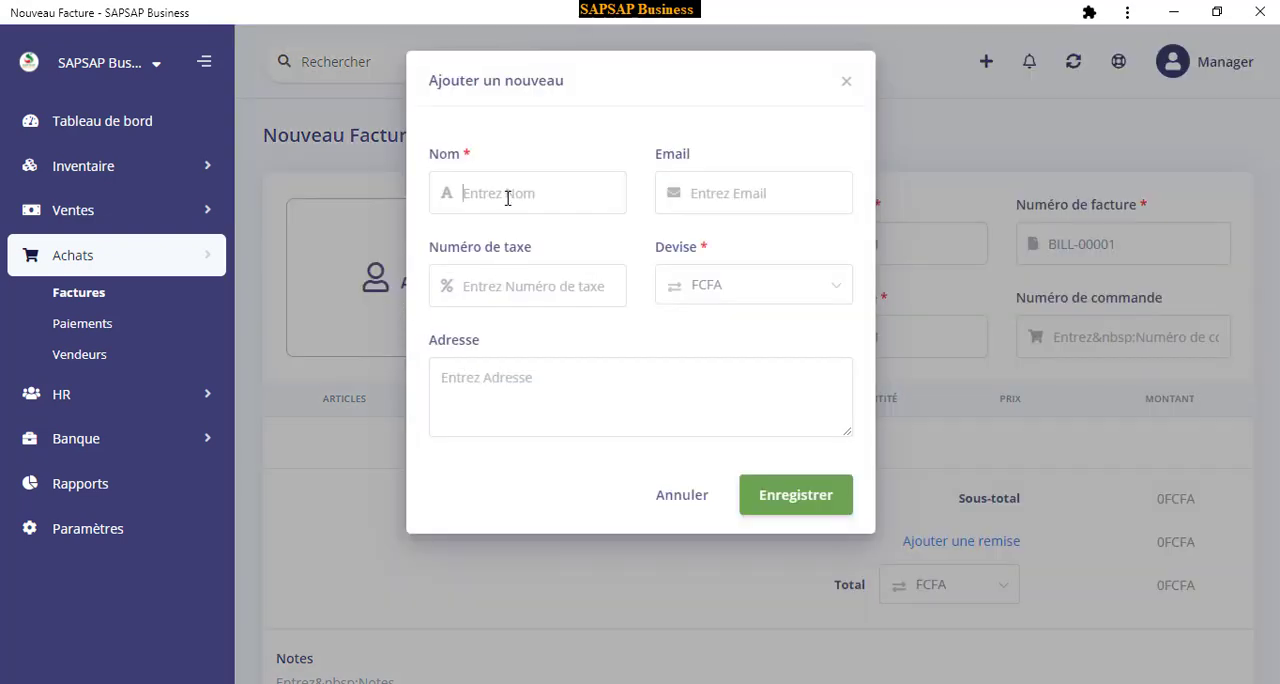
{"action": "left_click", "coordinate": [507, 196]}
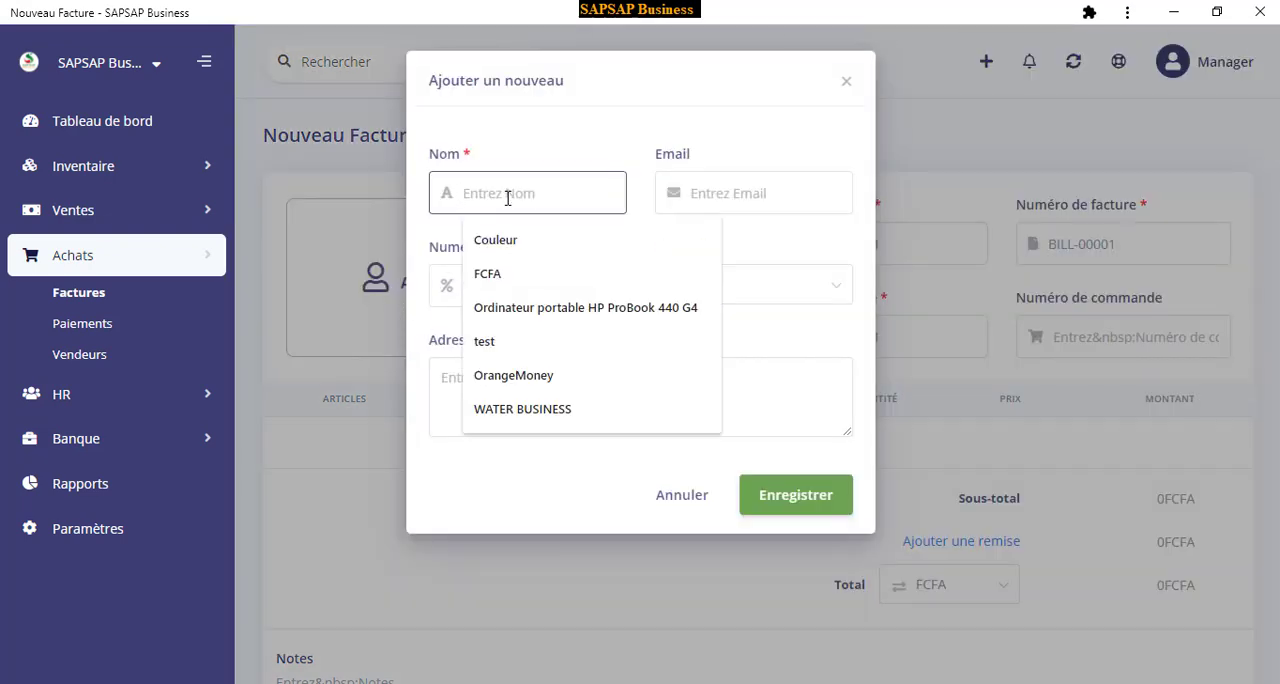
{"action": "left_click", "coordinate": [502, 410]}
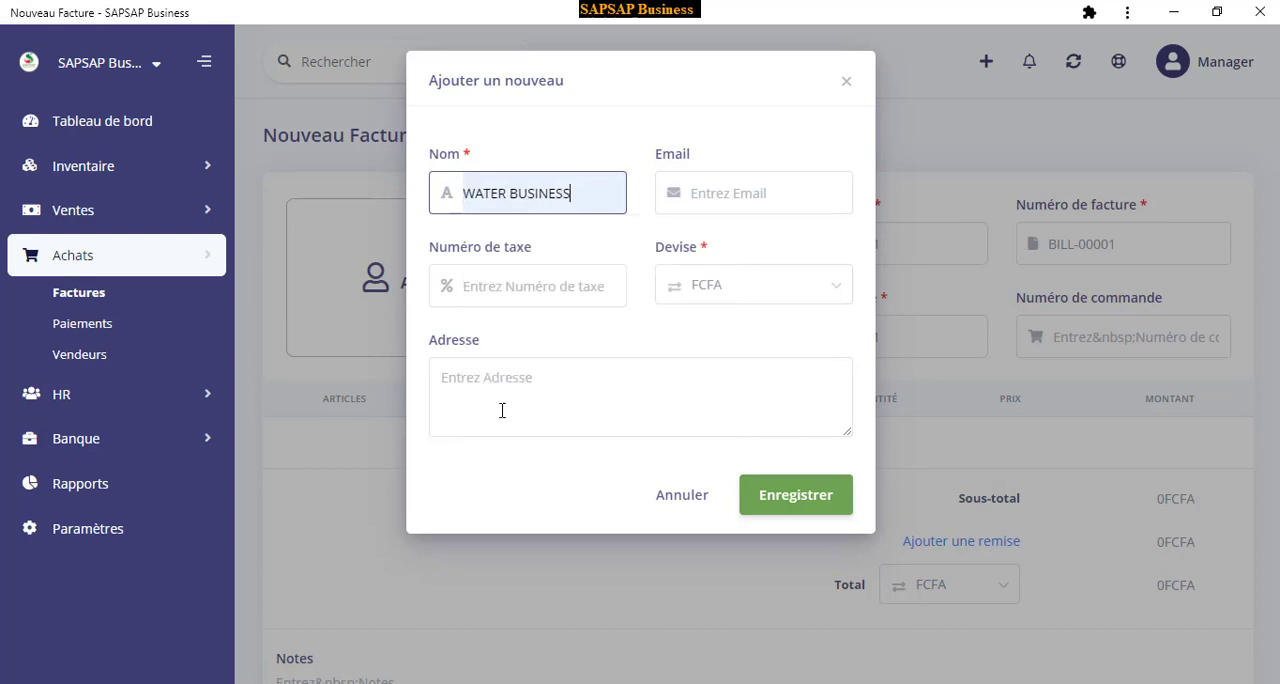
Fill in the vendor's e-mail address, leave the tax number empty and save the vendor
{"action": "left_click", "coordinate": [734, 193]}
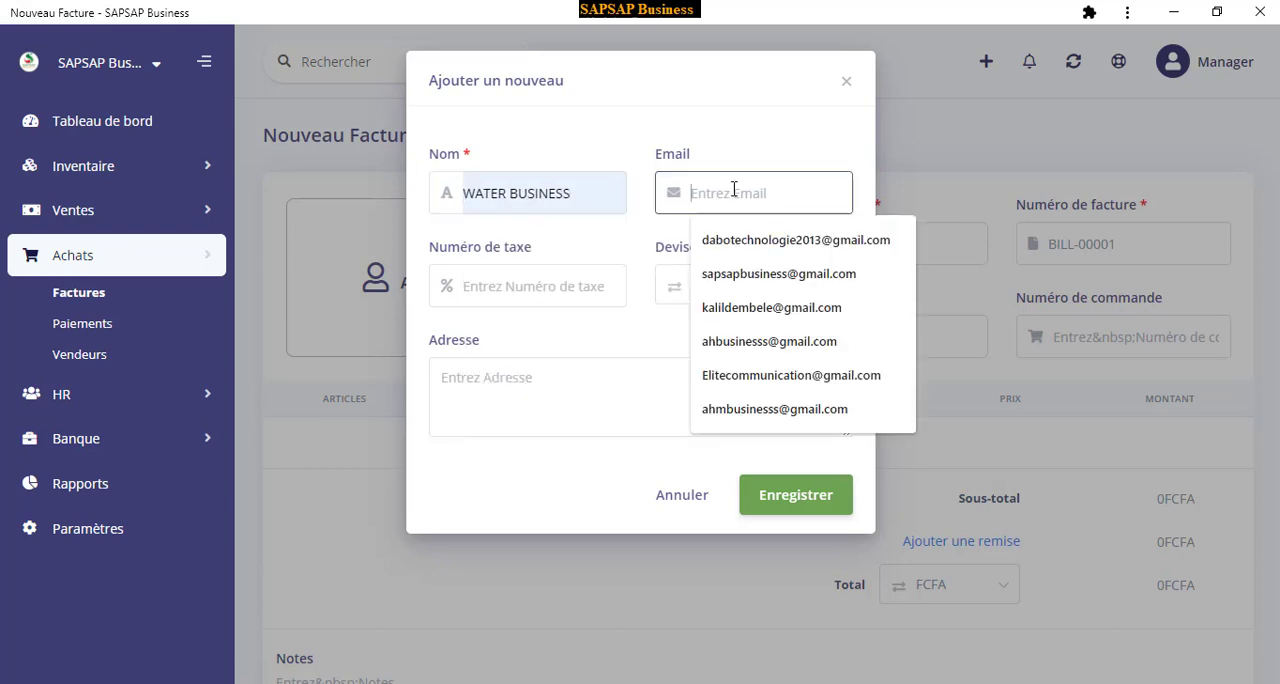
{"action": "left_click", "coordinate": [770, 308]}
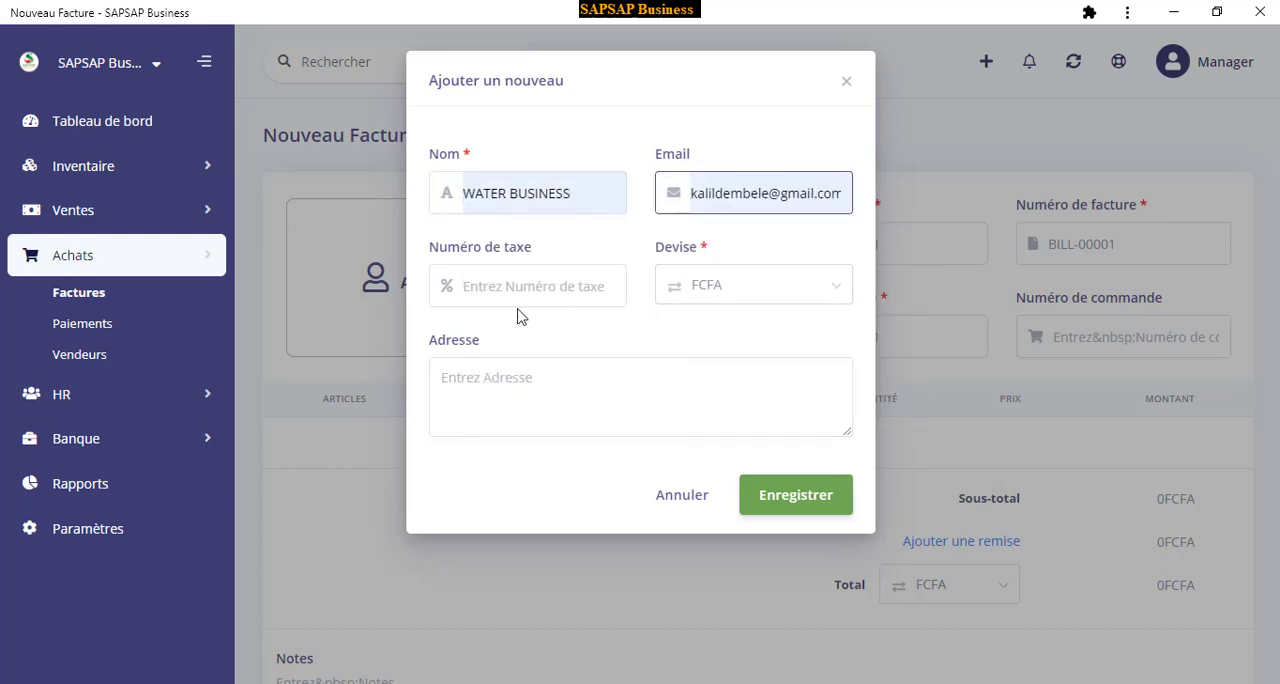
{"action": "left_click", "coordinate": [517, 291]}
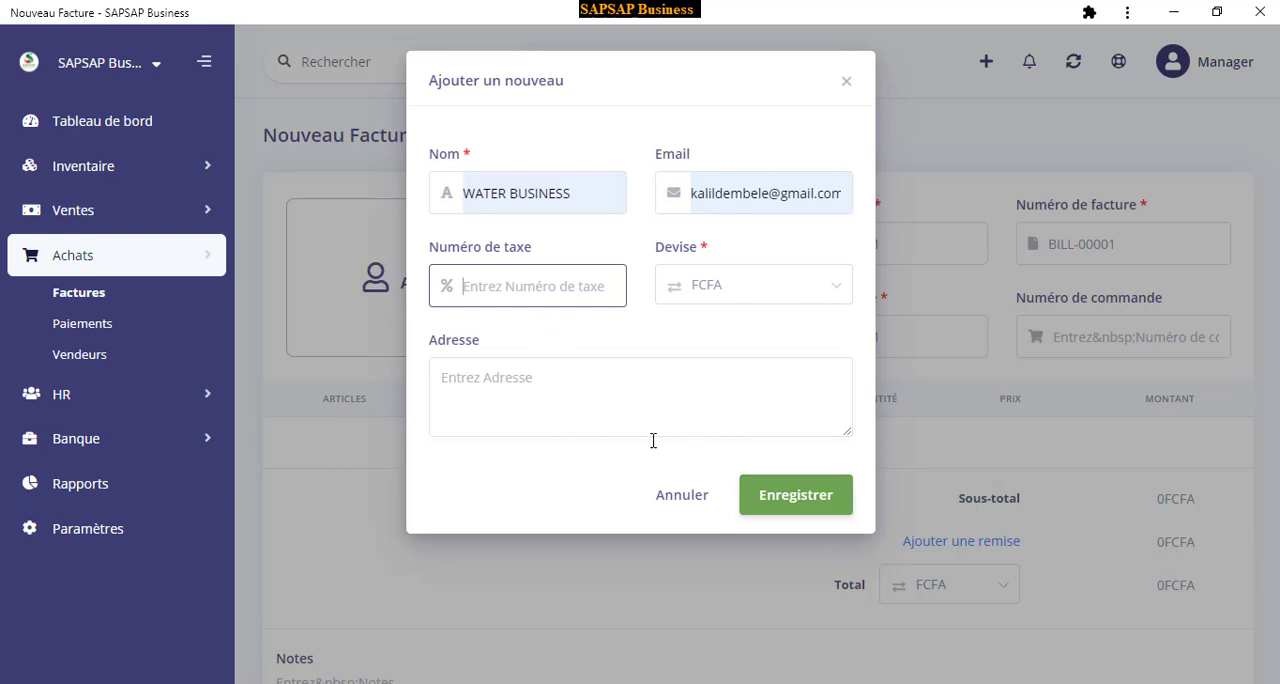
{"action": "left_click", "coordinate": [788, 497]}
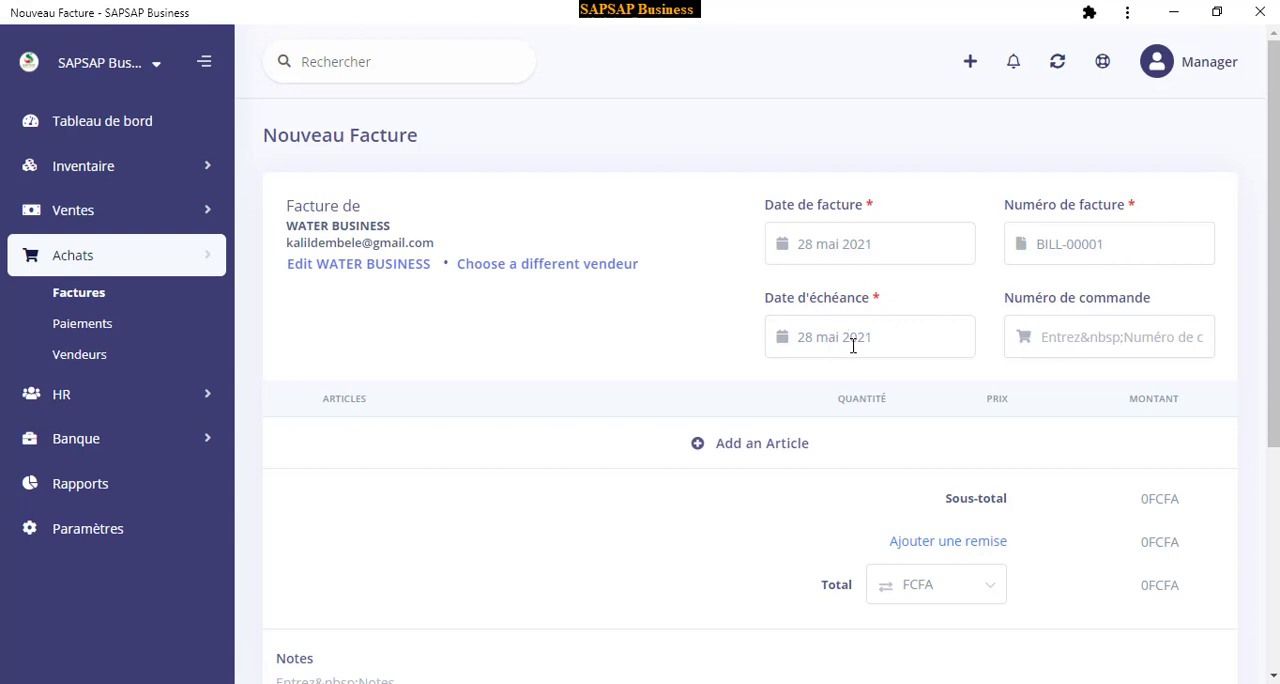
Set the purchase invoice's due date to 30 mai 2021 and dismiss the WhatsApp notification
{"action": "scroll", "coordinate": [853, 346], "scroll_direction": "down", "scroll_amount": 1}
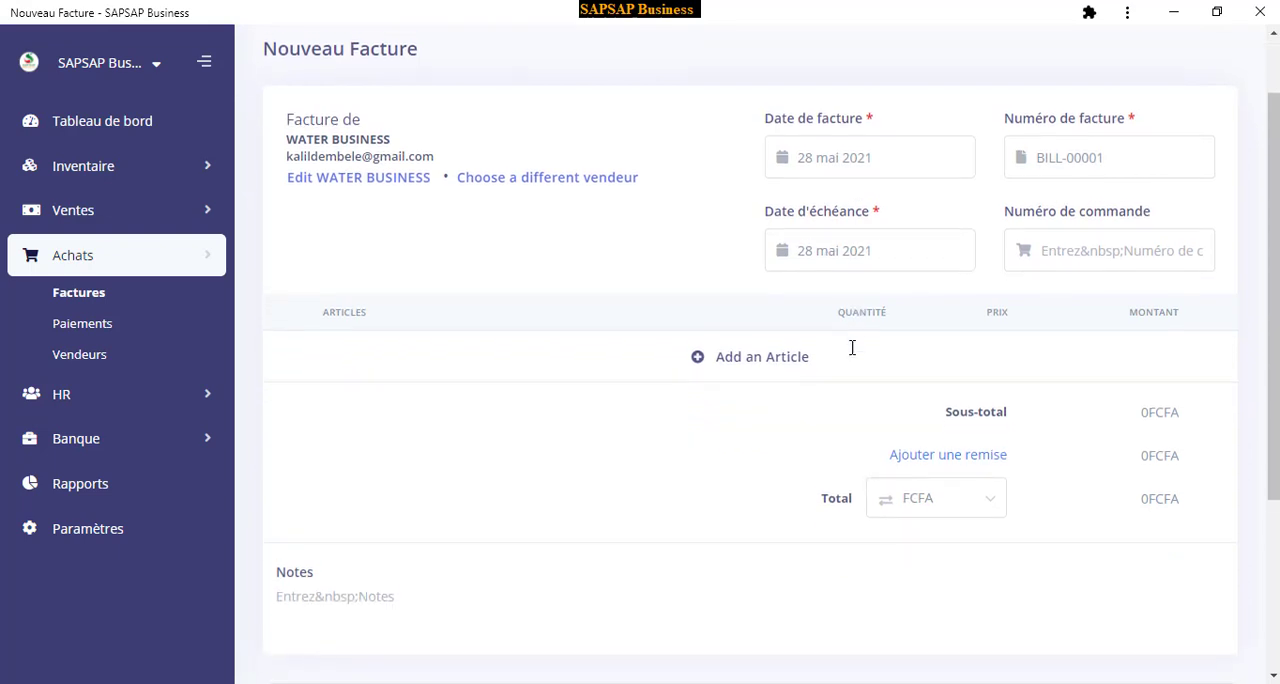
{"action": "left_click", "coordinate": [899, 246]}
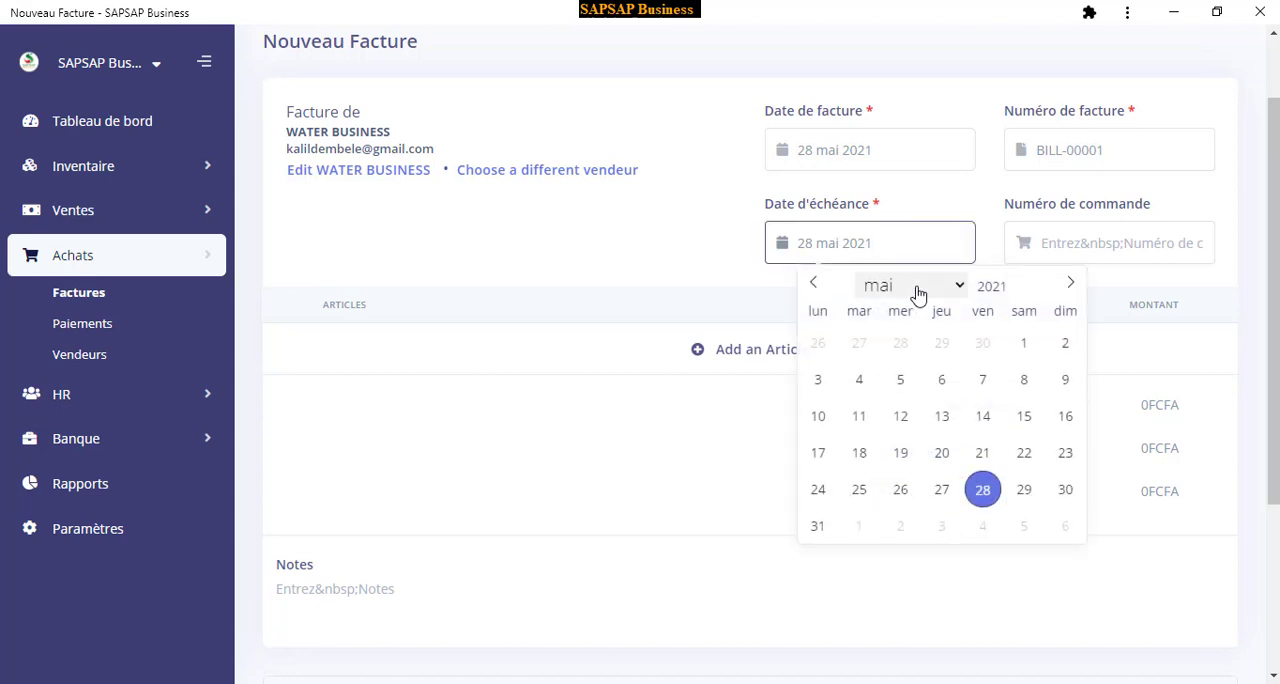
{"action": "left_click", "coordinate": [1065, 490]}
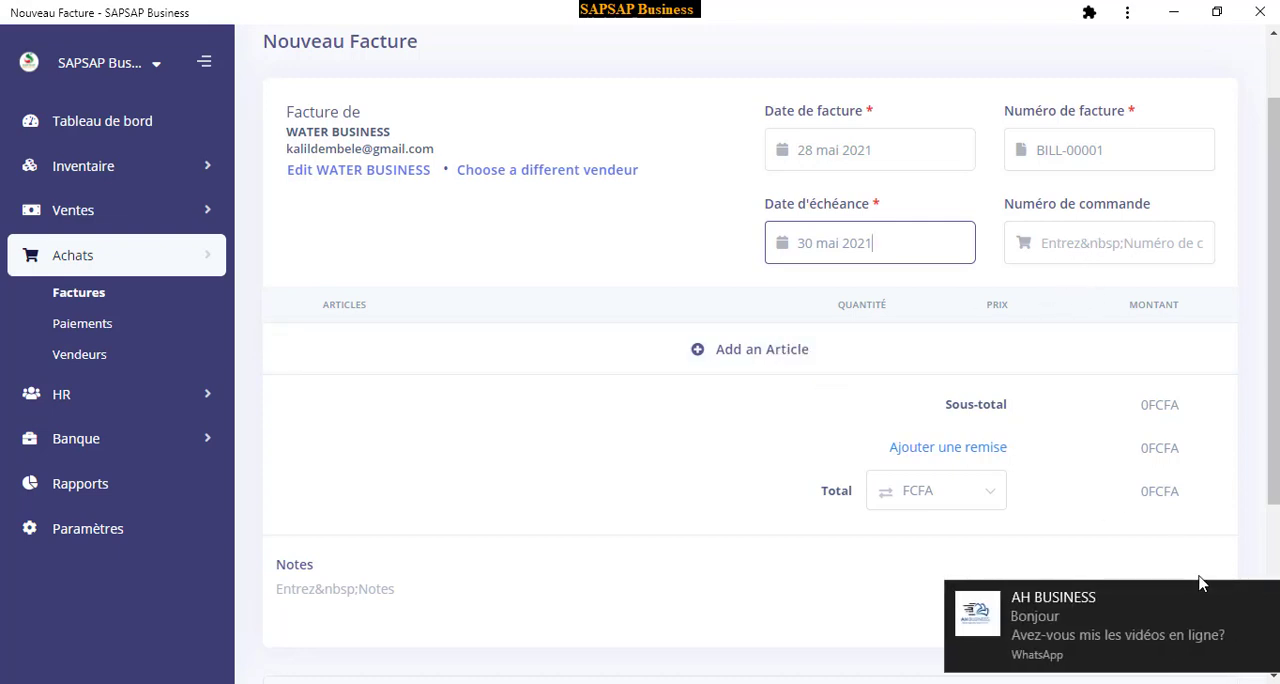
{"action": "left_click", "coordinate": [1262, 600]}
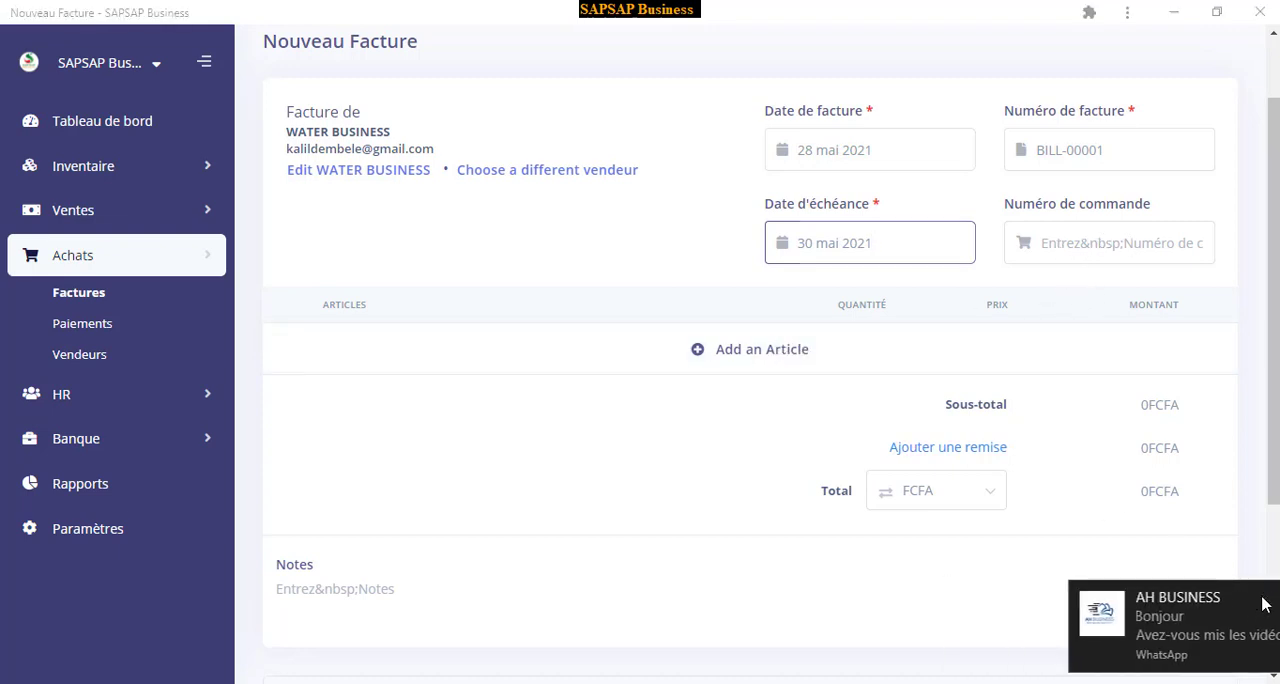
Add the article MINI PROJECTEUR ANDROID GP9W (Rouge) to the purchase invoice with a quantity of 50
{"action": "left_click", "coordinate": [740, 353]}
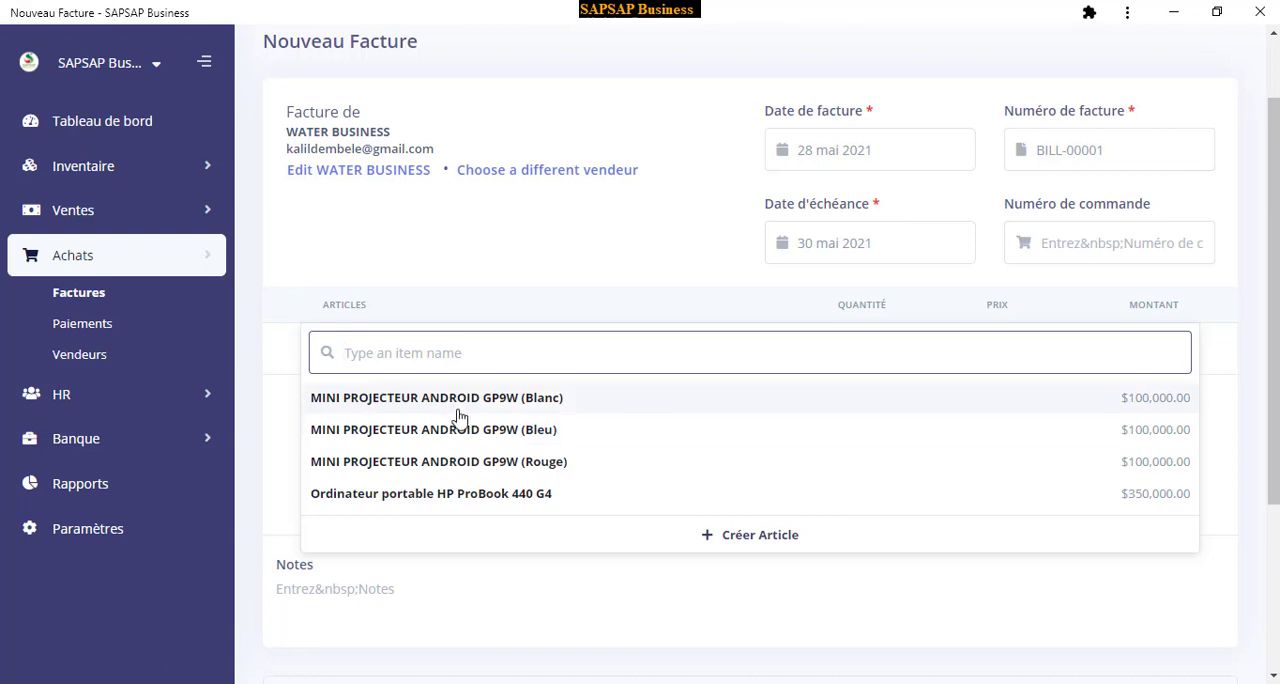
{"action": "left_click", "coordinate": [390, 466]}
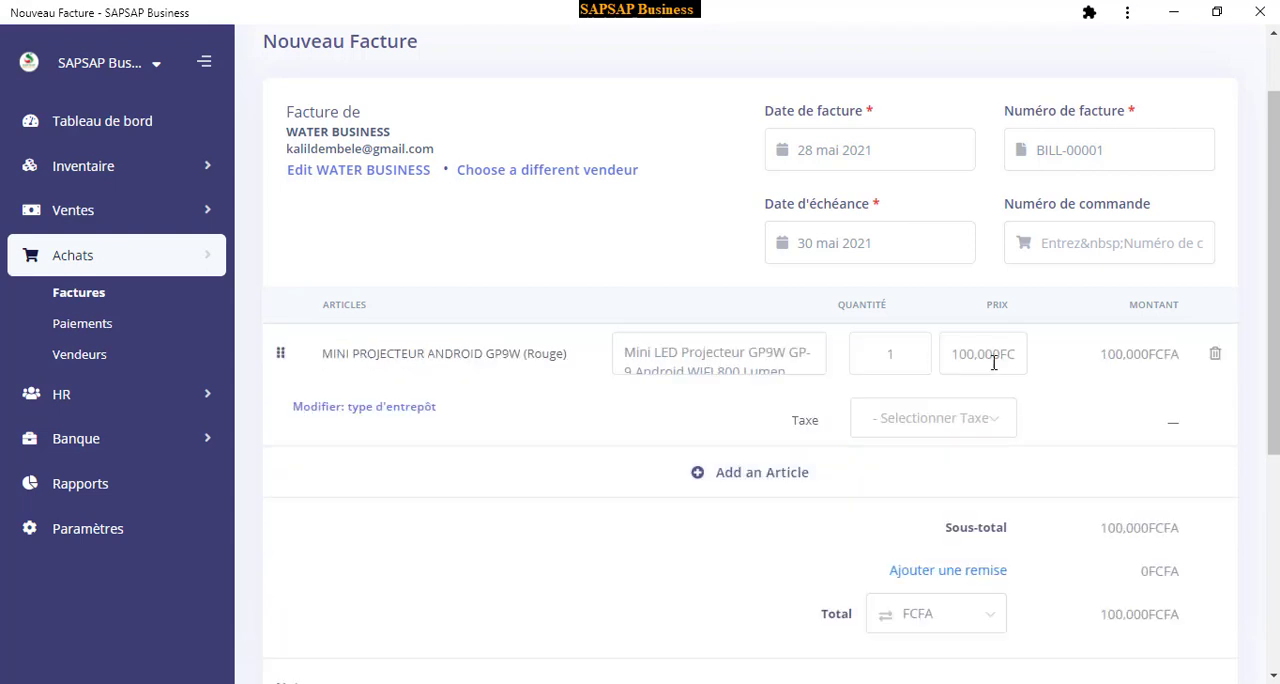
{"action": "double_click", "coordinate": [887, 355]}
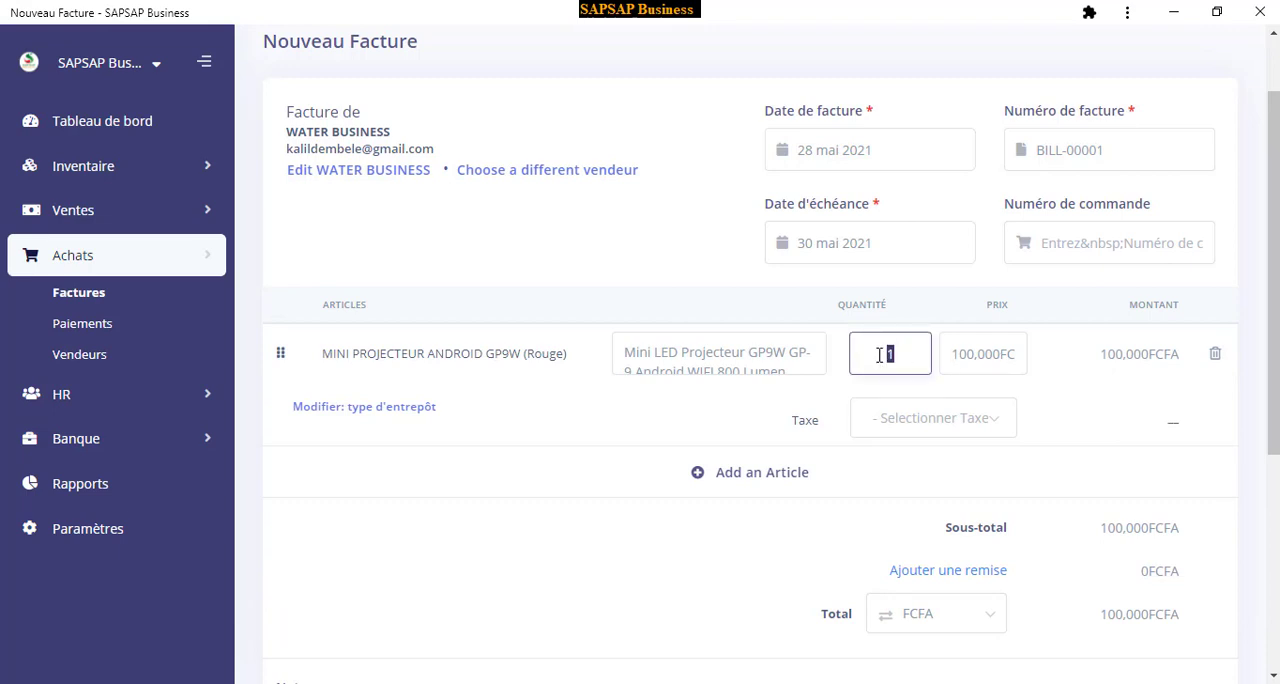
{"action": "type", "text": "0"}
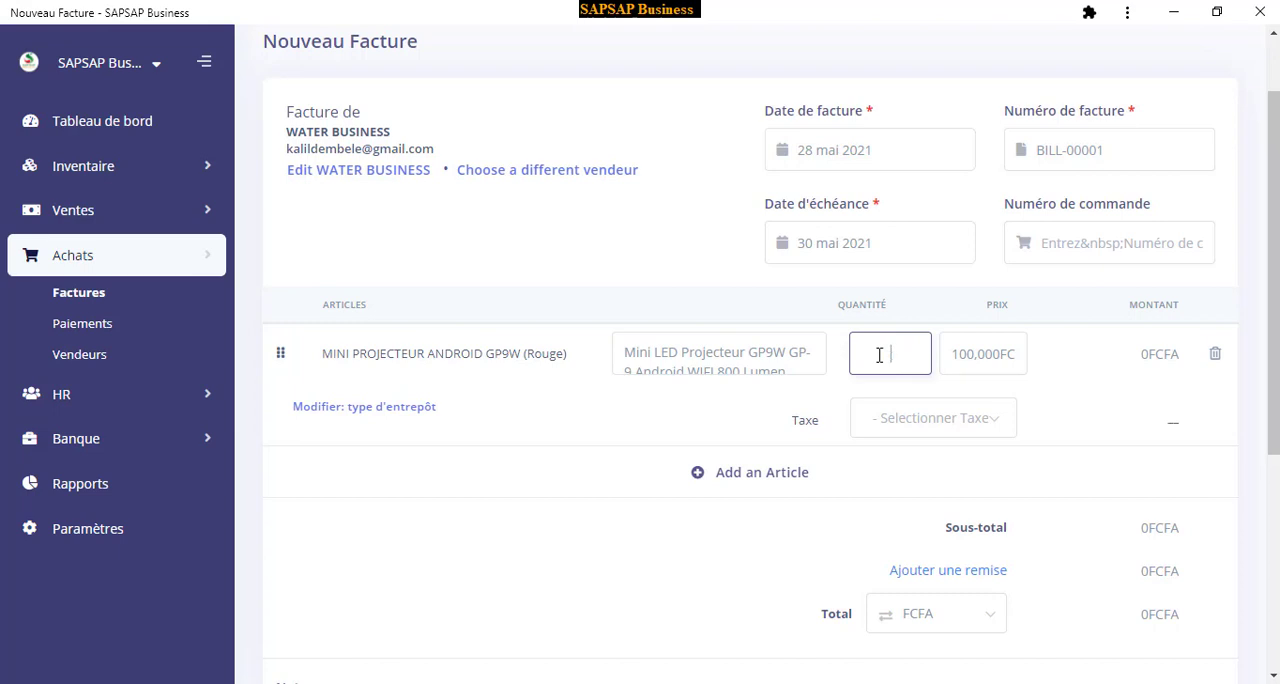
{"action": "type", "text": "50"}
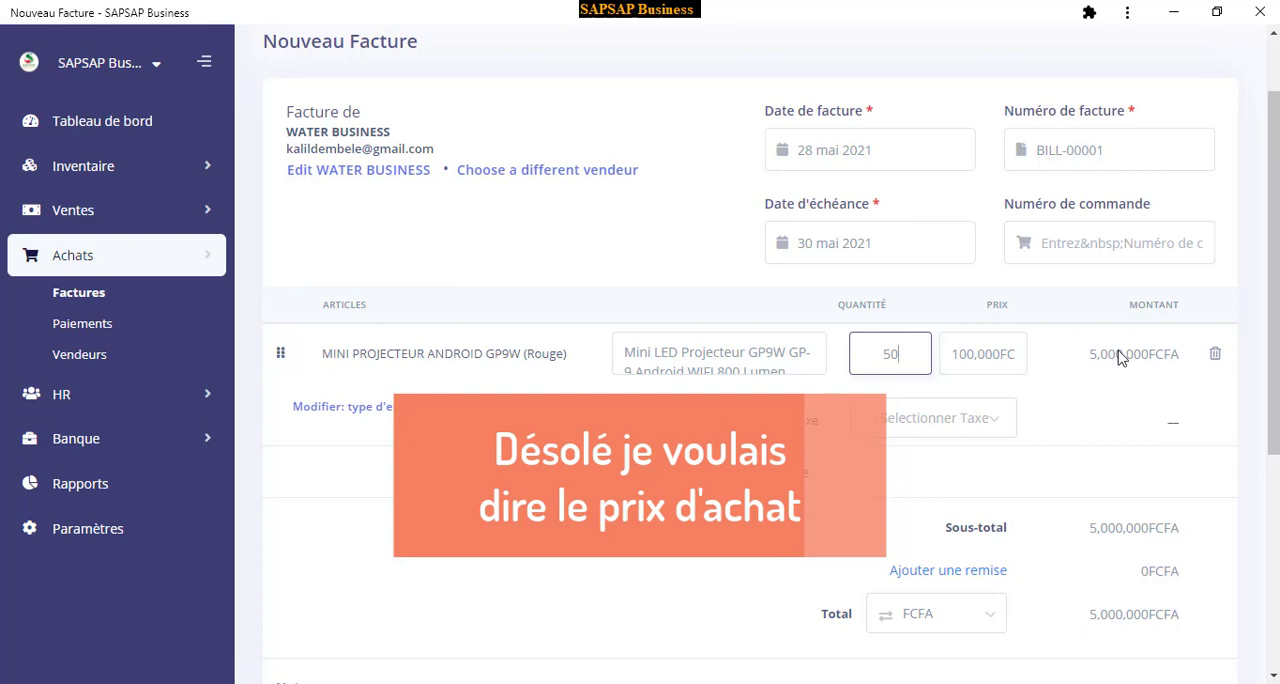
Apply a 20% discount to the subtotal of the purchase invoice
{"action": "scroll", "coordinate": [1120, 373], "scroll_direction": "down", "scroll_amount": 2}
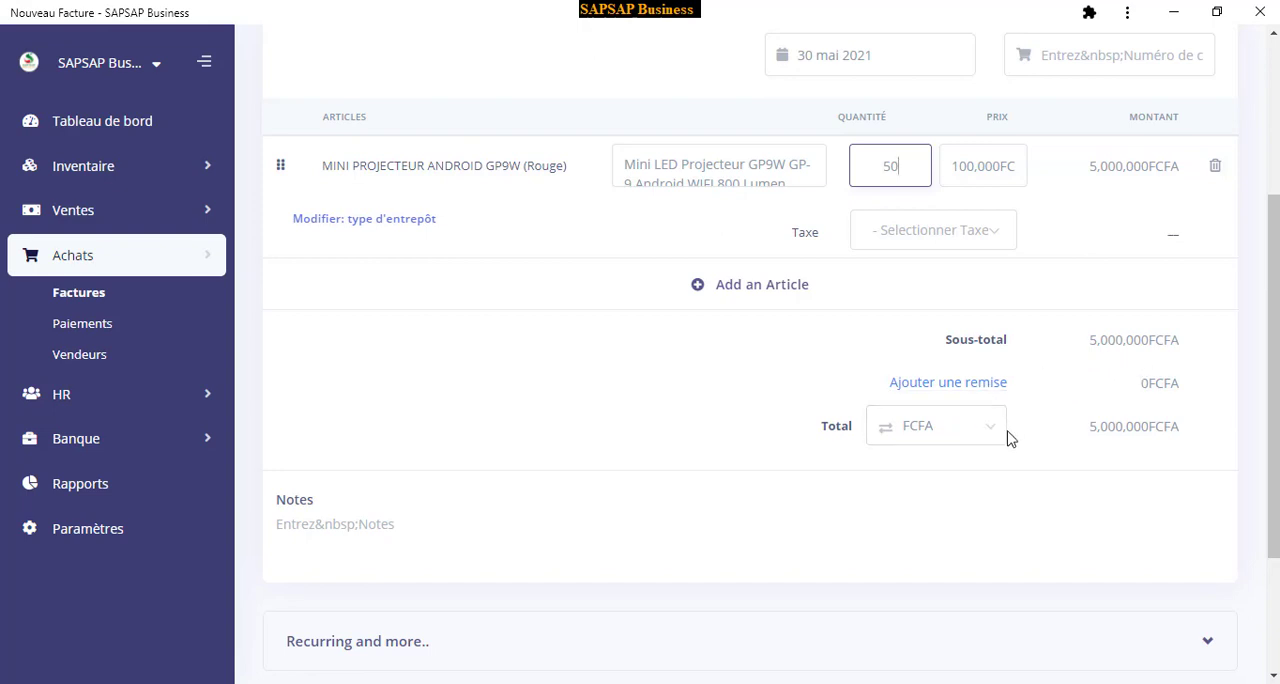
{"action": "left_click", "coordinate": [955, 385]}
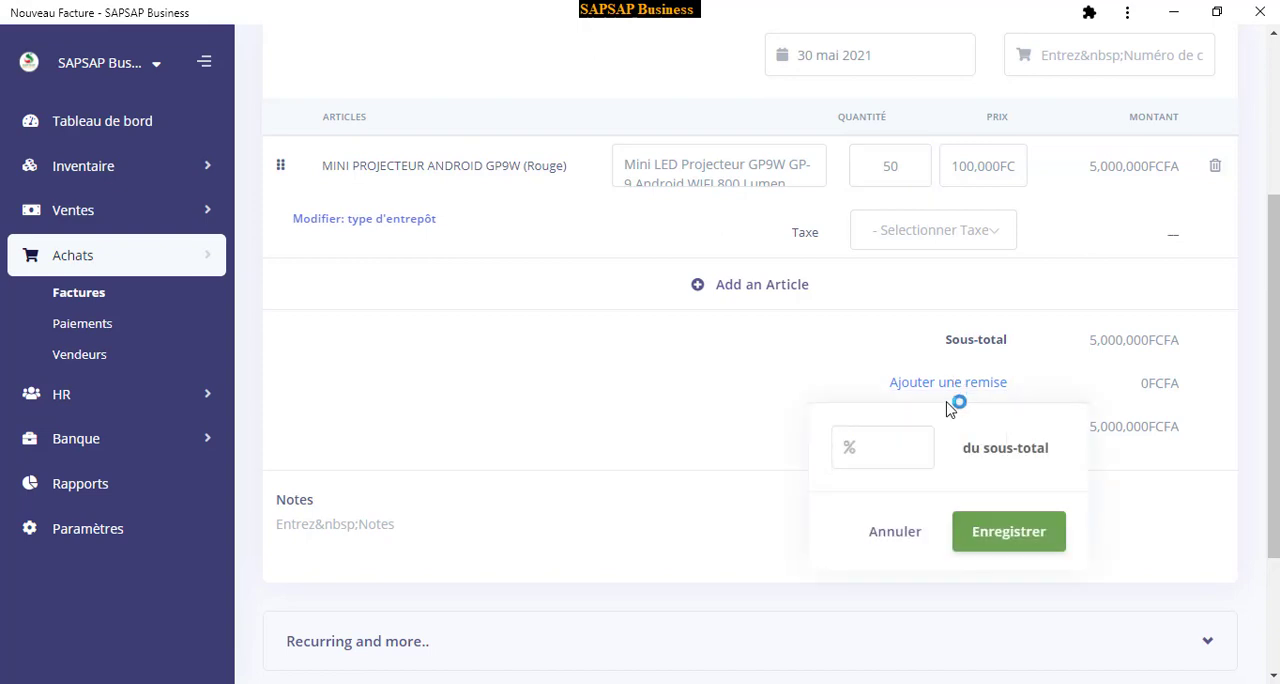
{"action": "left_click", "coordinate": [893, 454]}
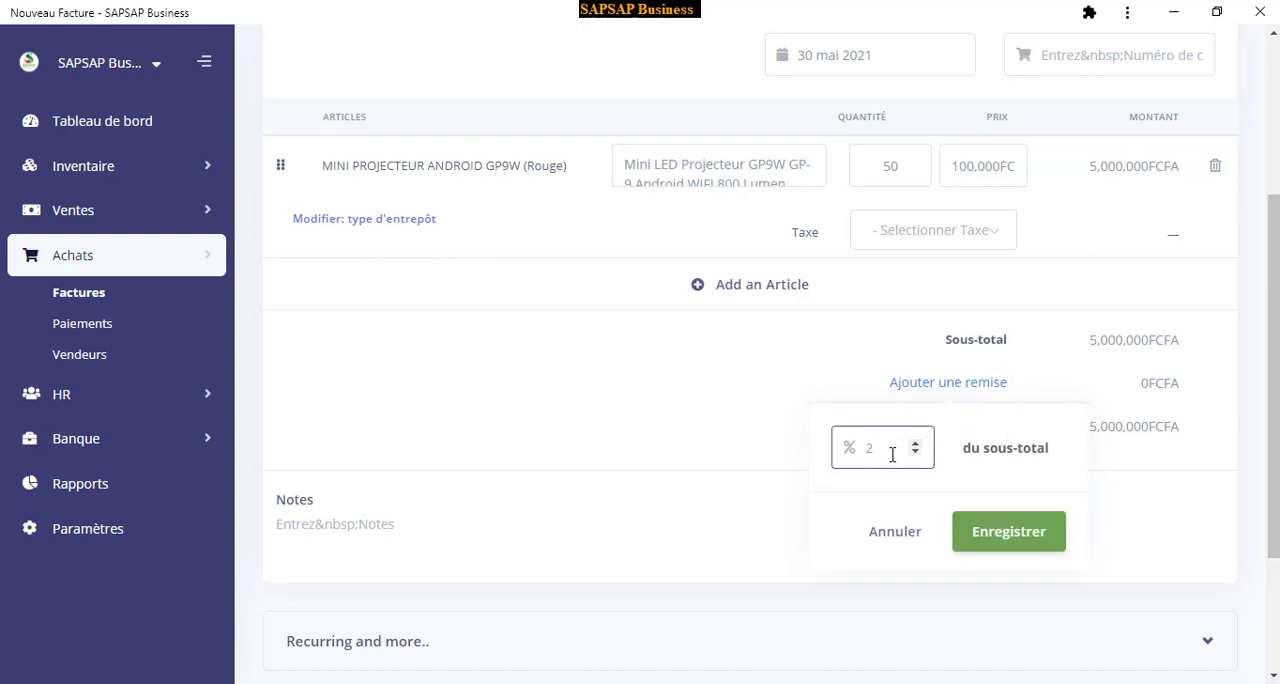
{"action": "left_click", "coordinate": [1001, 430]}
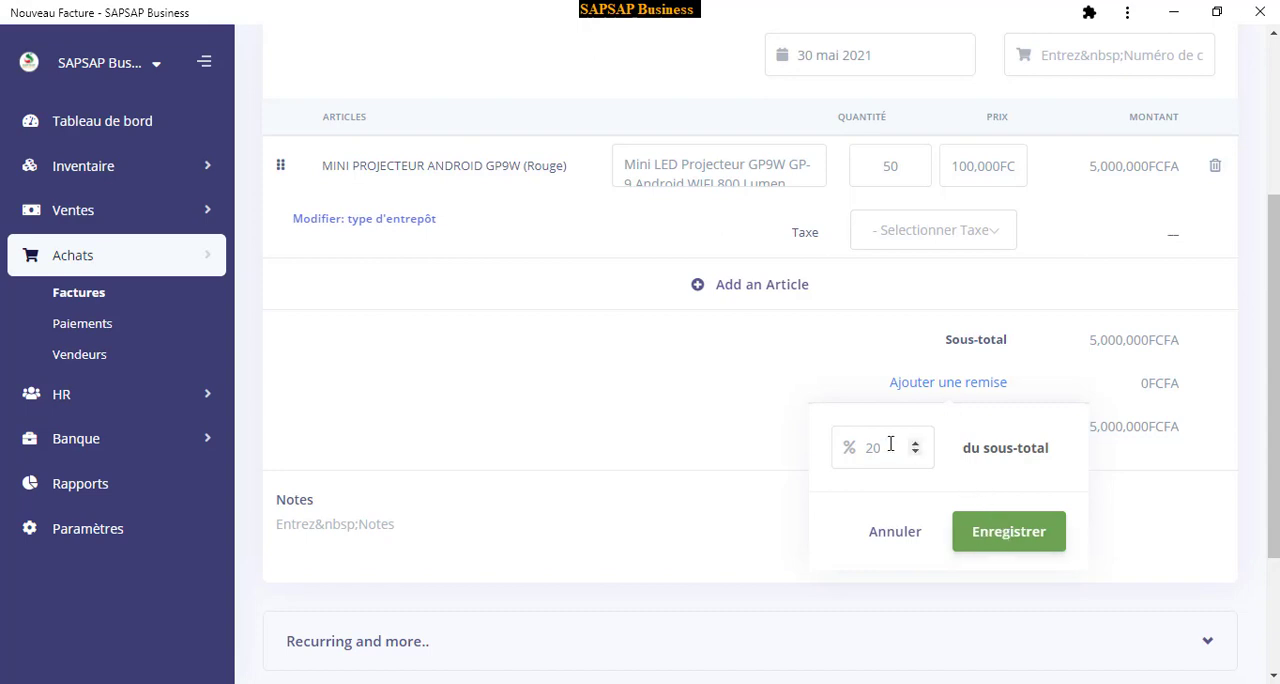
{"action": "scroll", "coordinate": [893, 447], "scroll_direction": "down", "scroll_amount": 2}
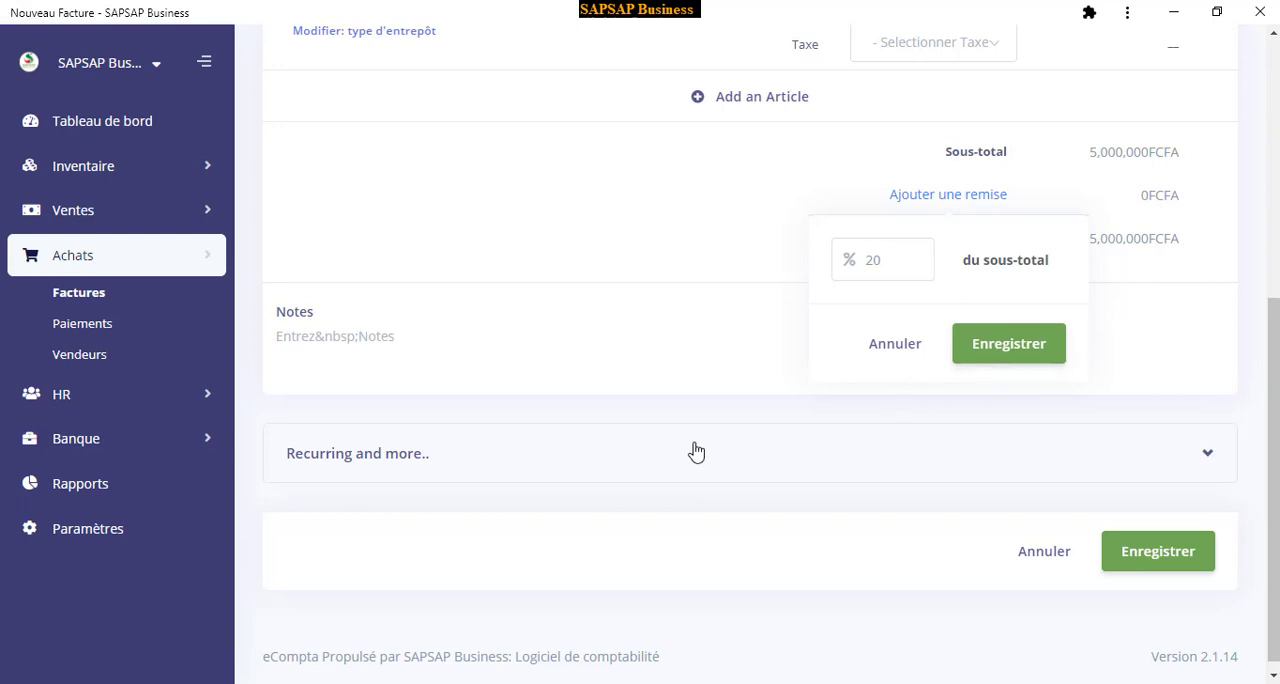
{"action": "left_click", "coordinate": [1008, 345]}
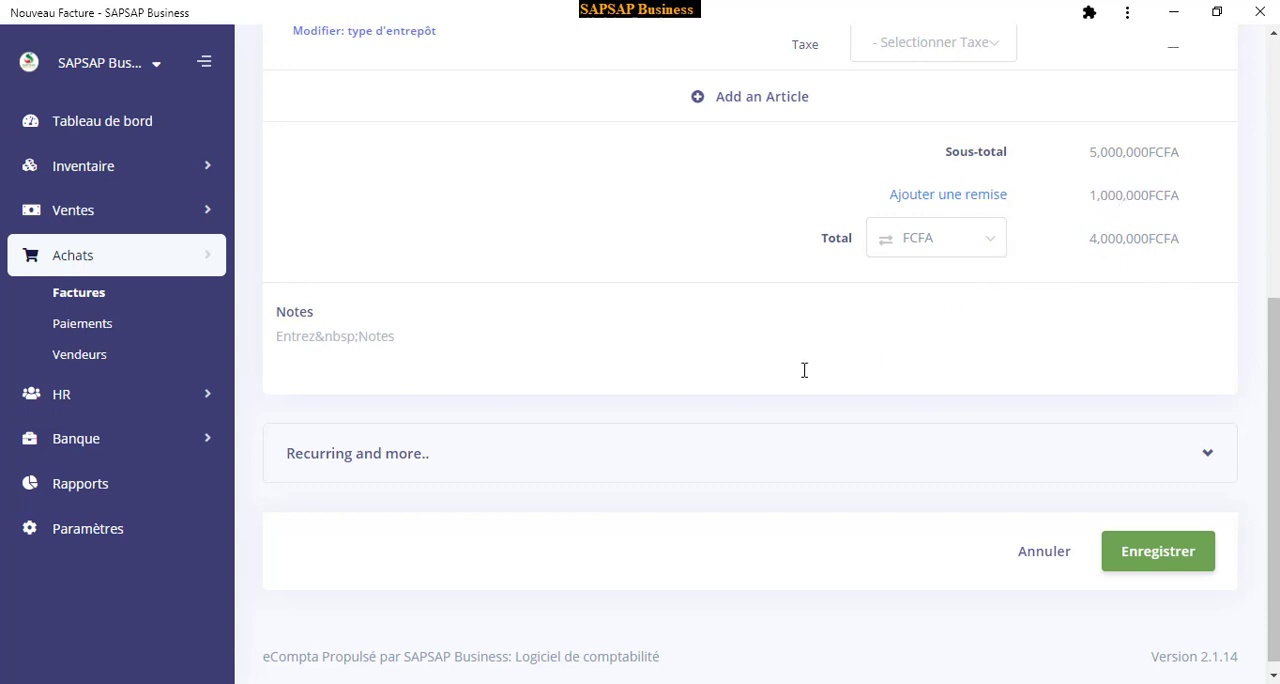
Choose the category Autre in the invoice's recurring and additional options and save the purchase invoice
{"action": "scroll", "coordinate": [440, 418], "scroll_direction": "down", "scroll_amount": 1}
{"action": "left_click", "coordinate": [416, 452]}
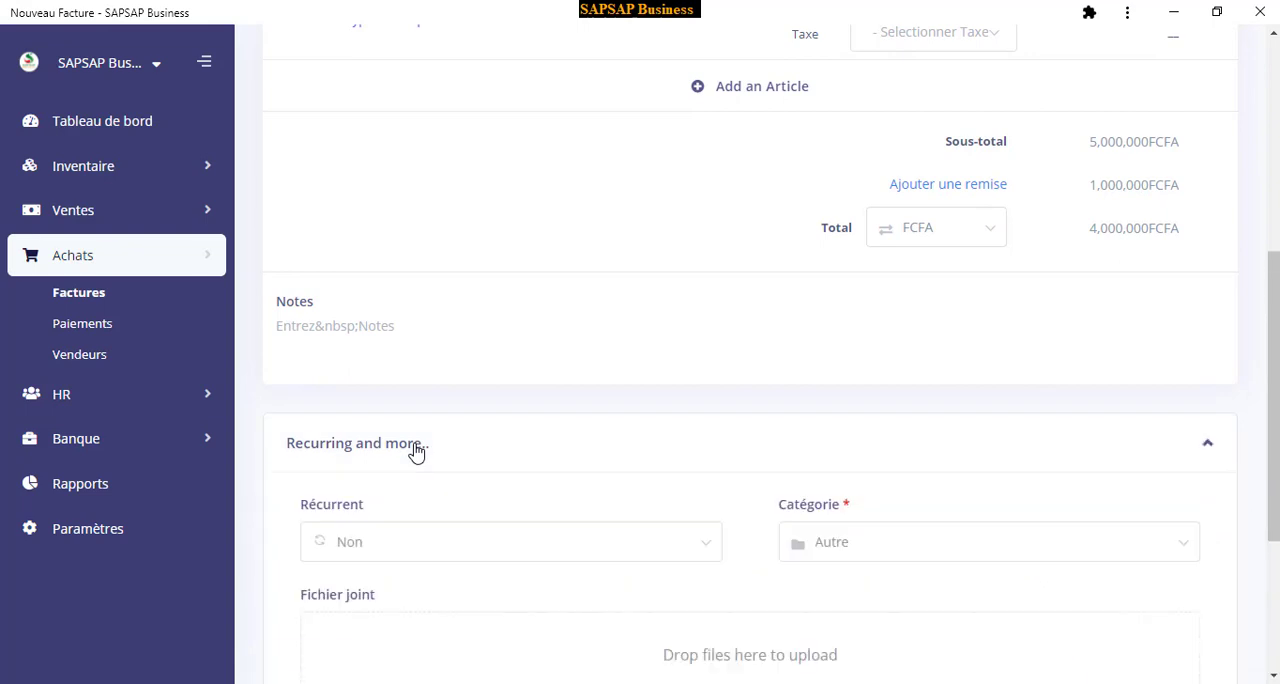
{"action": "scroll", "coordinate": [416, 452], "scroll_direction": "down", "scroll_amount": 3}
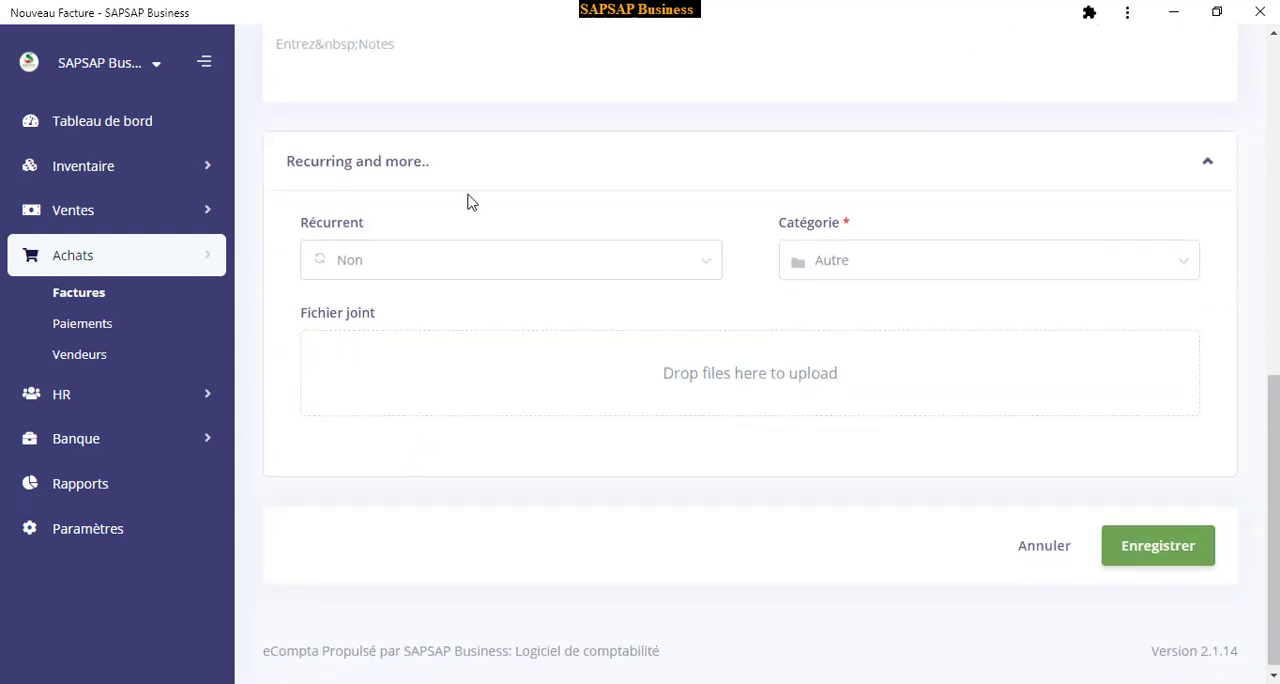
{"action": "left_click", "coordinate": [845, 262]}
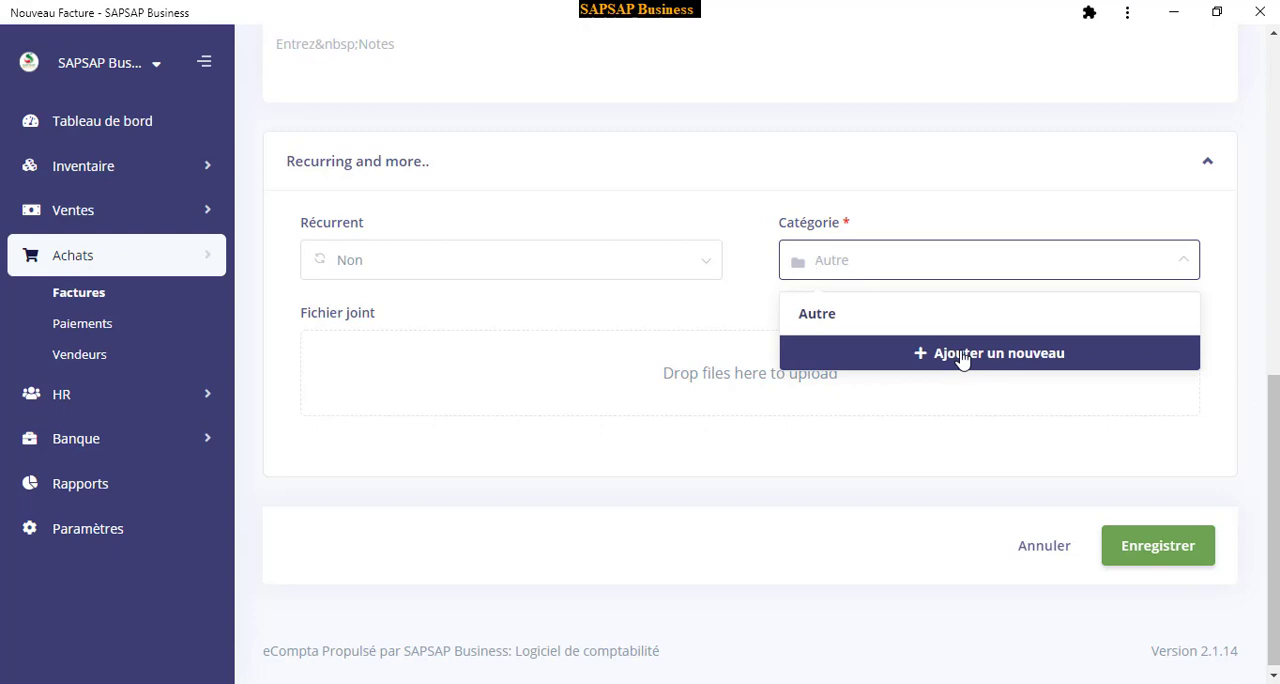
{"action": "left_click", "coordinate": [853, 261]}
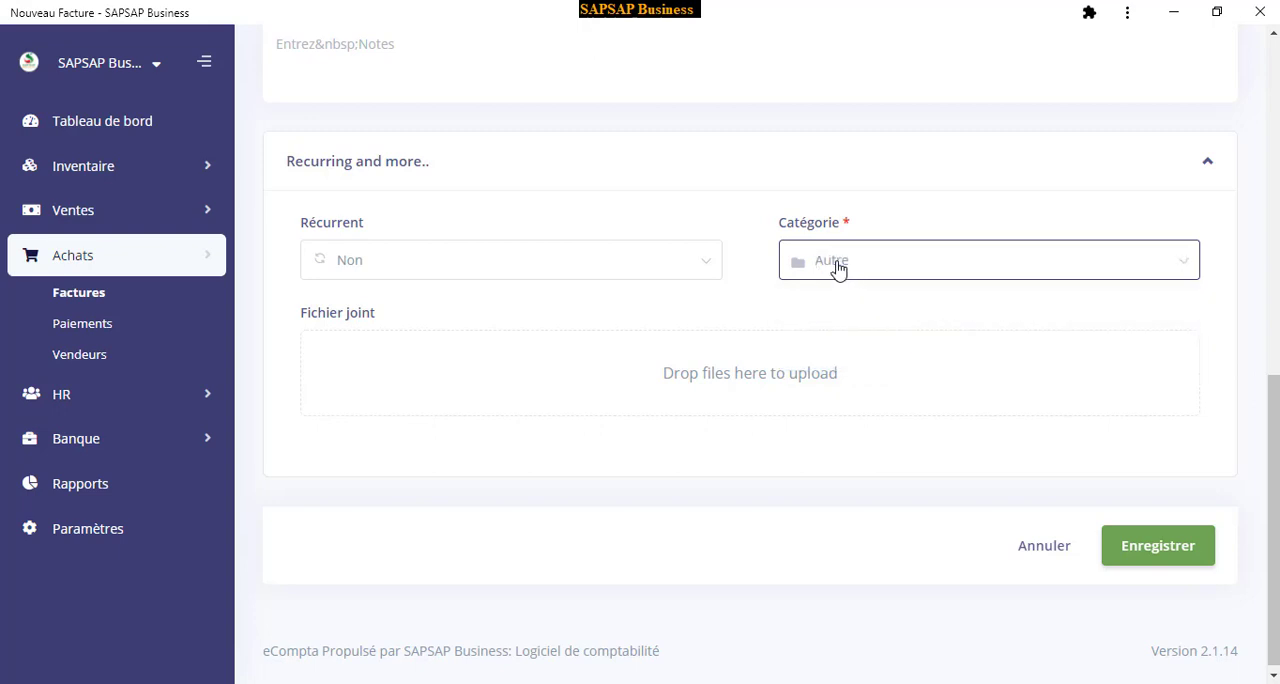
{"action": "left_click", "coordinate": [838, 266]}
{"action": "left_click", "coordinate": [837, 315]}
{"action": "scroll", "coordinate": [903, 498], "scroll_direction": "up", "scroll_amount": 4}
{"action": "scroll", "coordinate": [903, 498], "scroll_direction": "down", "scroll_amount": 4}
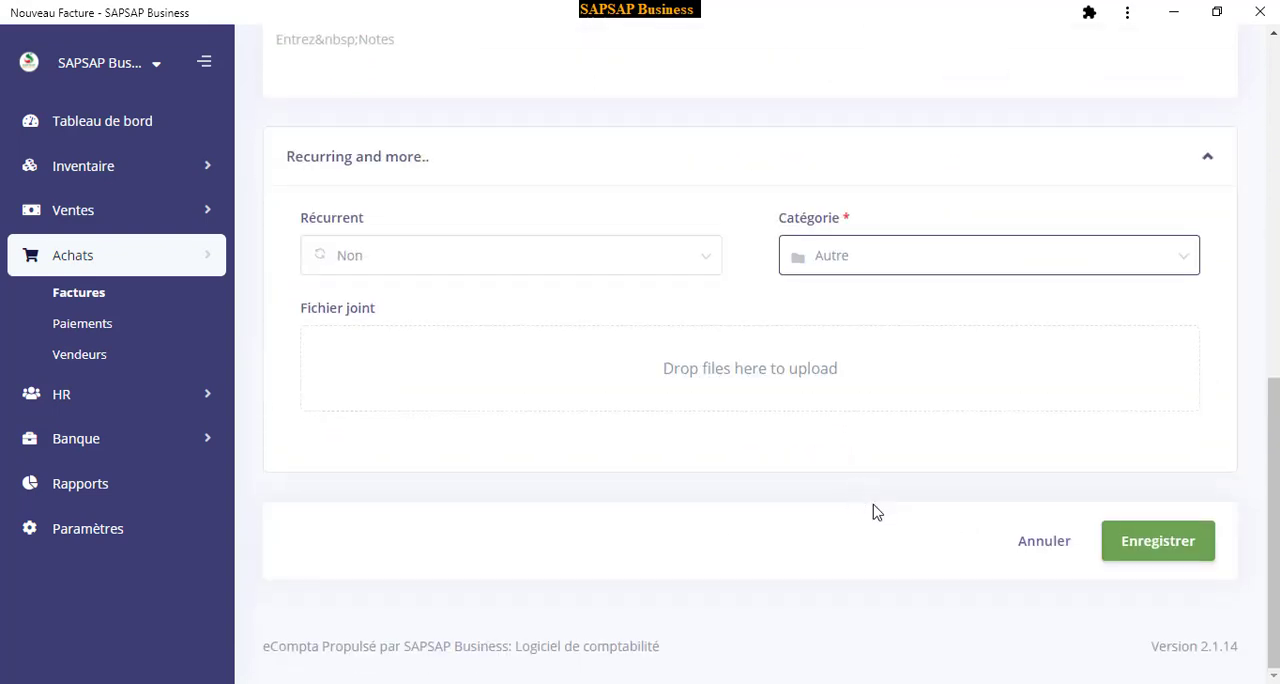
{"action": "left_click", "coordinate": [1146, 551]}
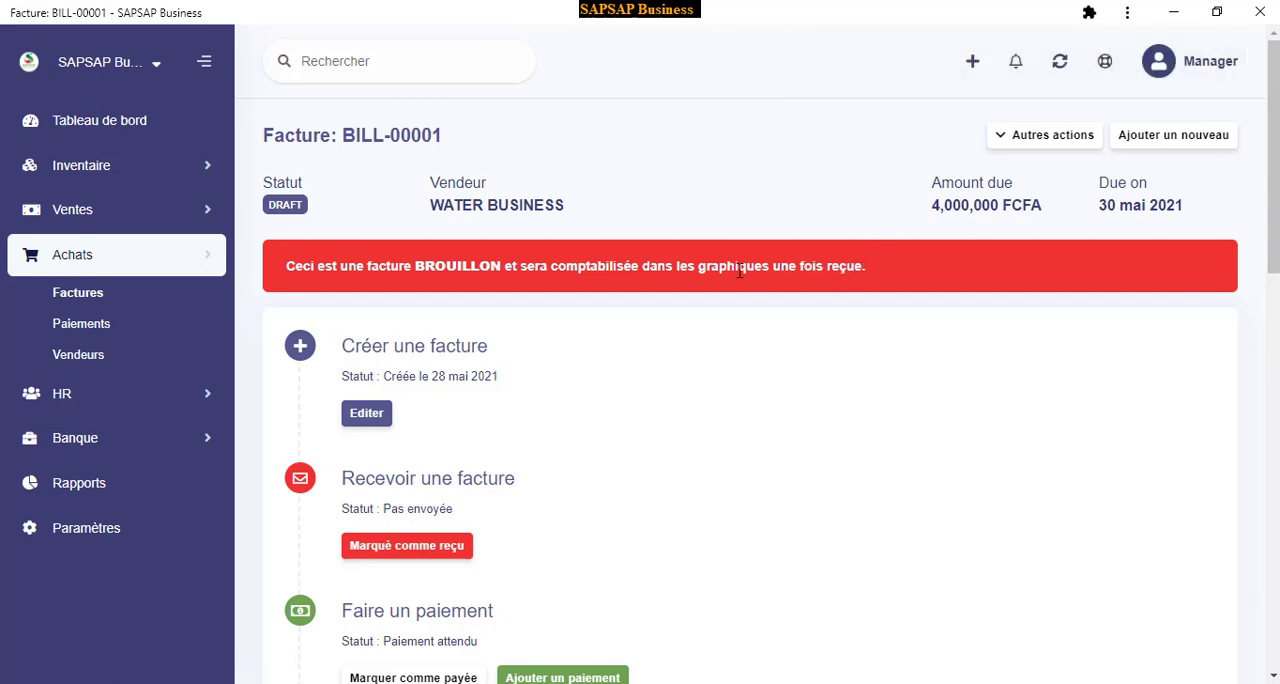
Review the saved purchase invoice's status, article line, discount and total, and its receipt and payment options
{"action": "scroll", "coordinate": [519, 341], "scroll_direction": "down", "scroll_amount": 1}
{"action": "scroll", "coordinate": [519, 341], "scroll_direction": "down", "scroll_amount": 10}
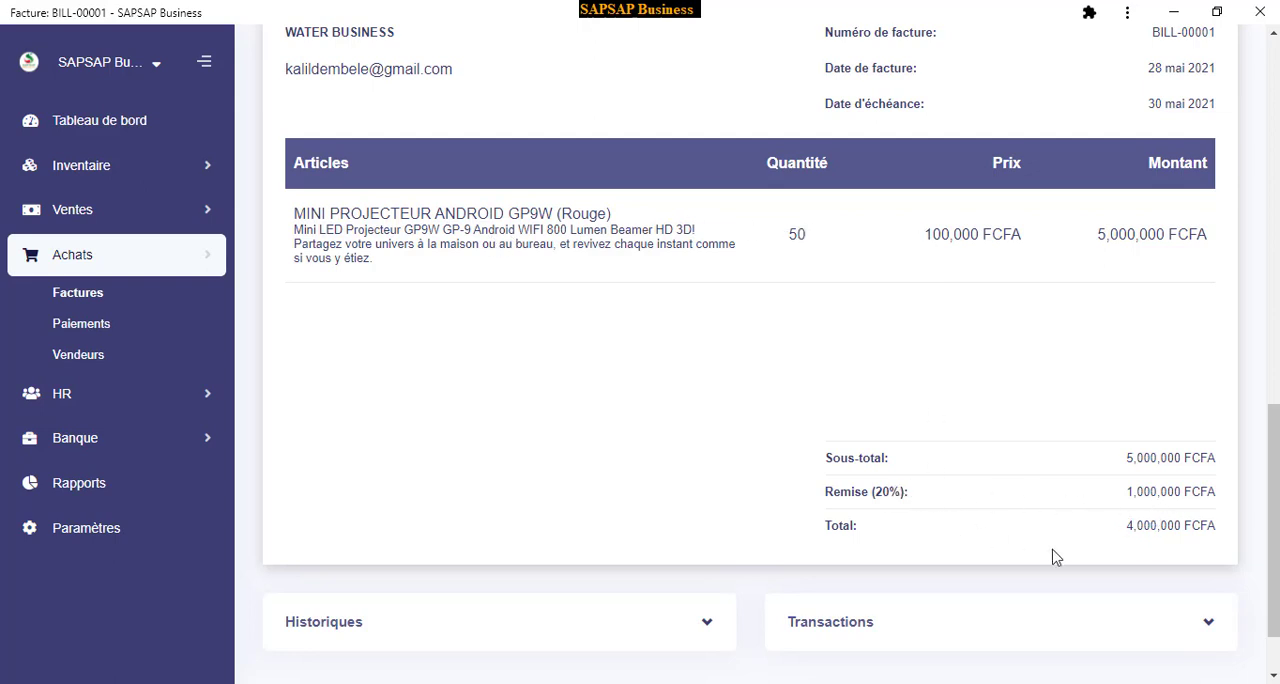
{"action": "scroll", "coordinate": [786, 389], "scroll_direction": "up", "scroll_amount": 8}
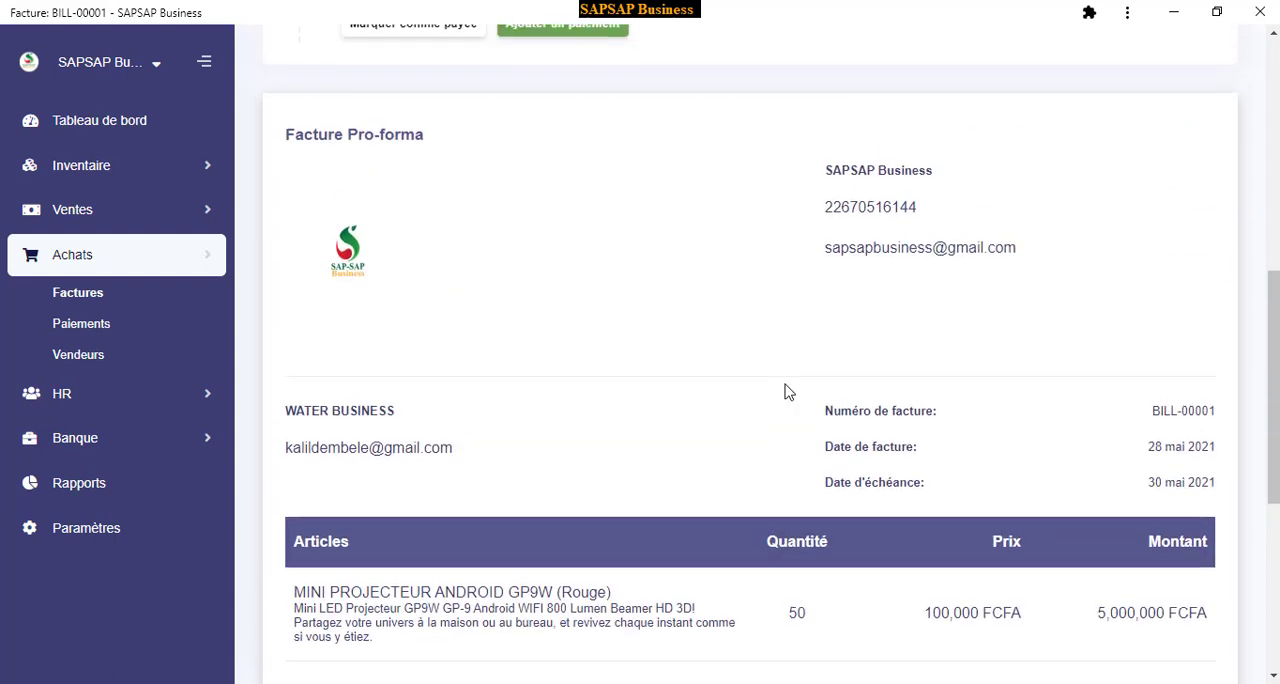
{"action": "scroll", "coordinate": [756, 411], "scroll_direction": "up", "scroll_amount": 1}
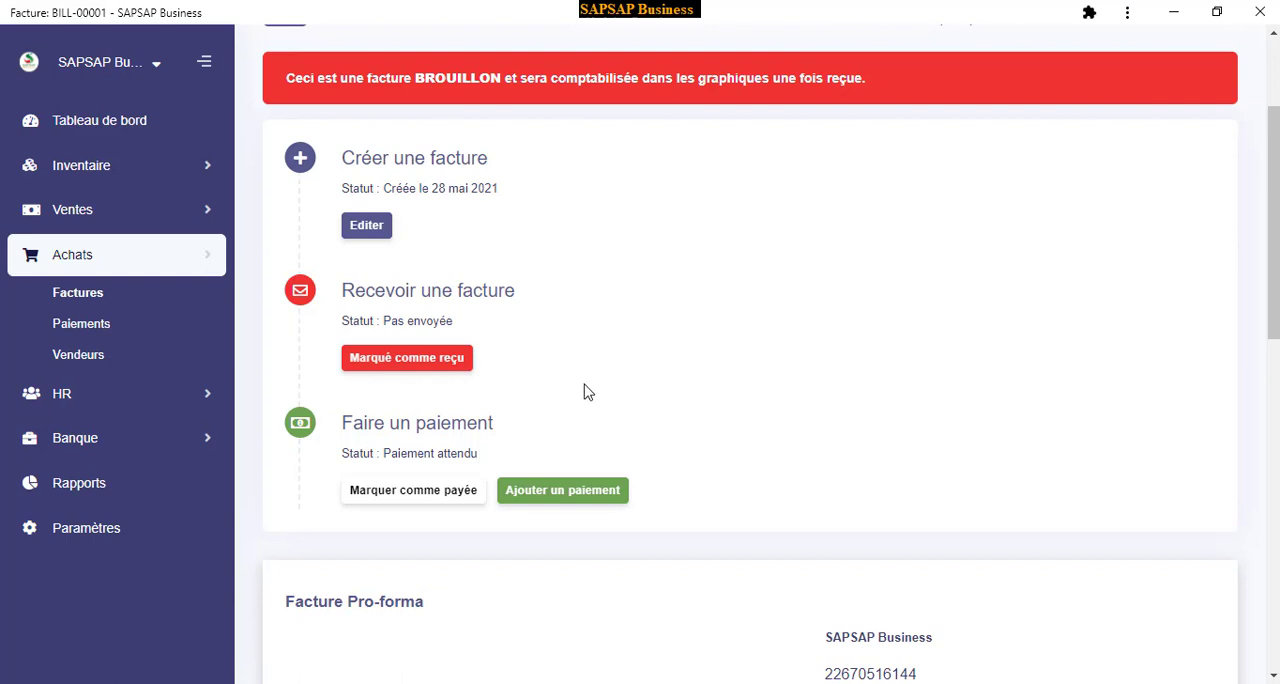
{"action": "scroll", "coordinate": [560, 355], "scroll_direction": "down", "scroll_amount": 2}
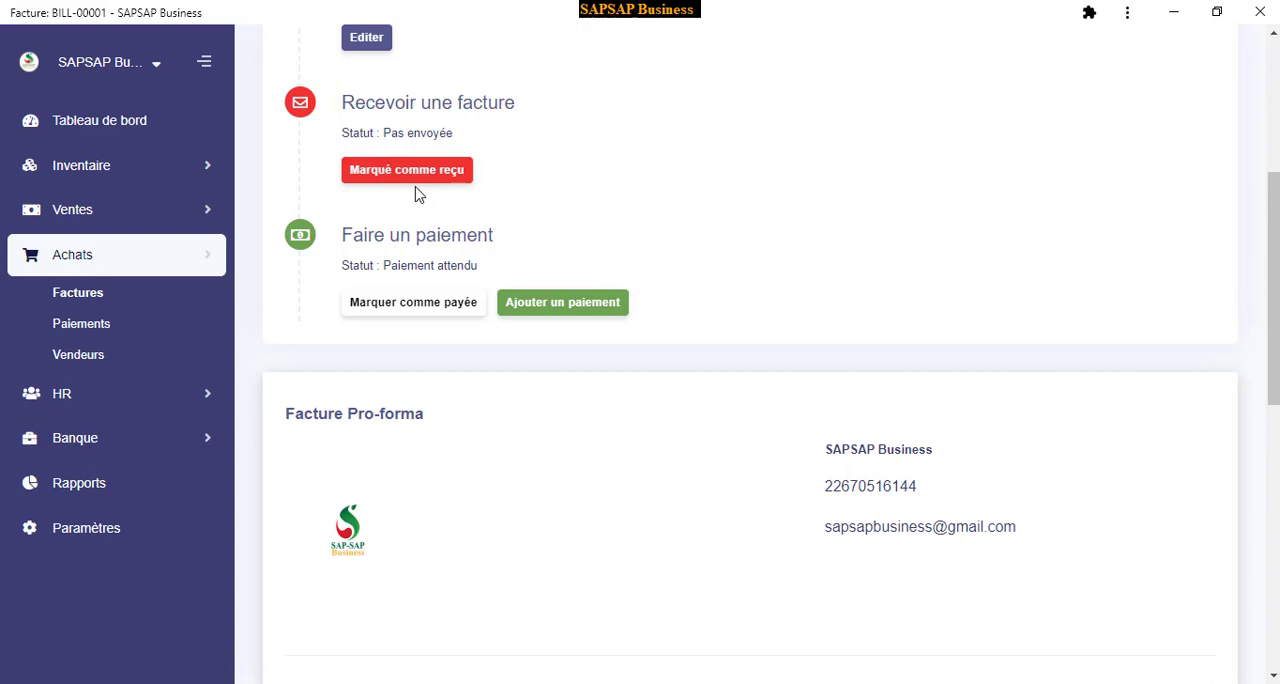
{"action": "scroll", "coordinate": [552, 240], "scroll_direction": "up", "scroll_amount": 1}
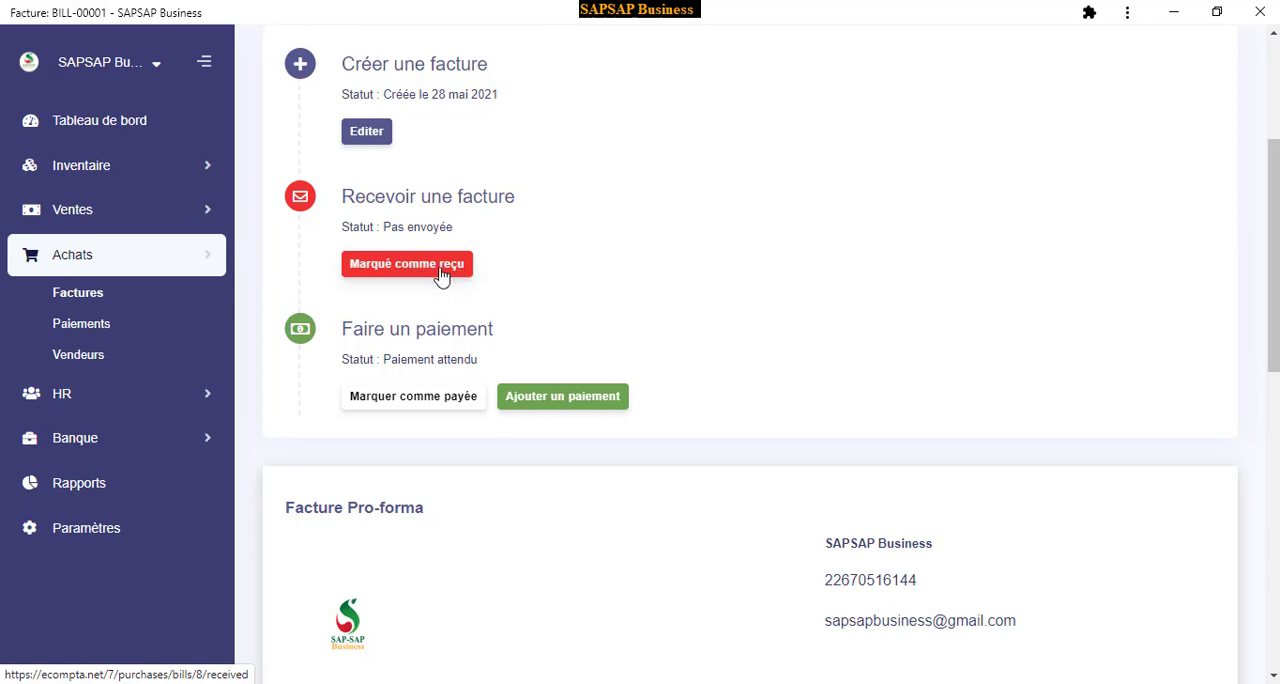
{"action": "scroll", "coordinate": [441, 275], "scroll_direction": "up", "scroll_amount": 1}
{"action": "scroll", "coordinate": [441, 275], "scroll_direction": "up", "scroll_amount": 1}
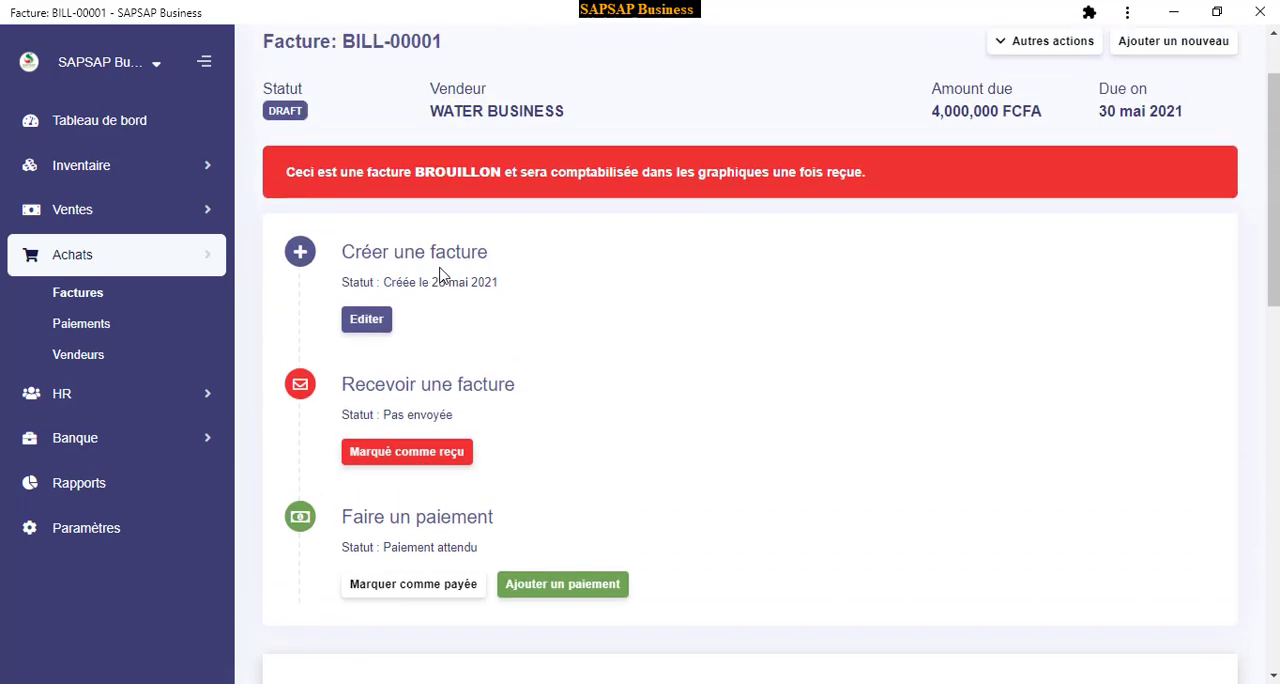
{"action": "scroll", "coordinate": [455, 337], "scroll_direction": "up", "scroll_amount": 1}
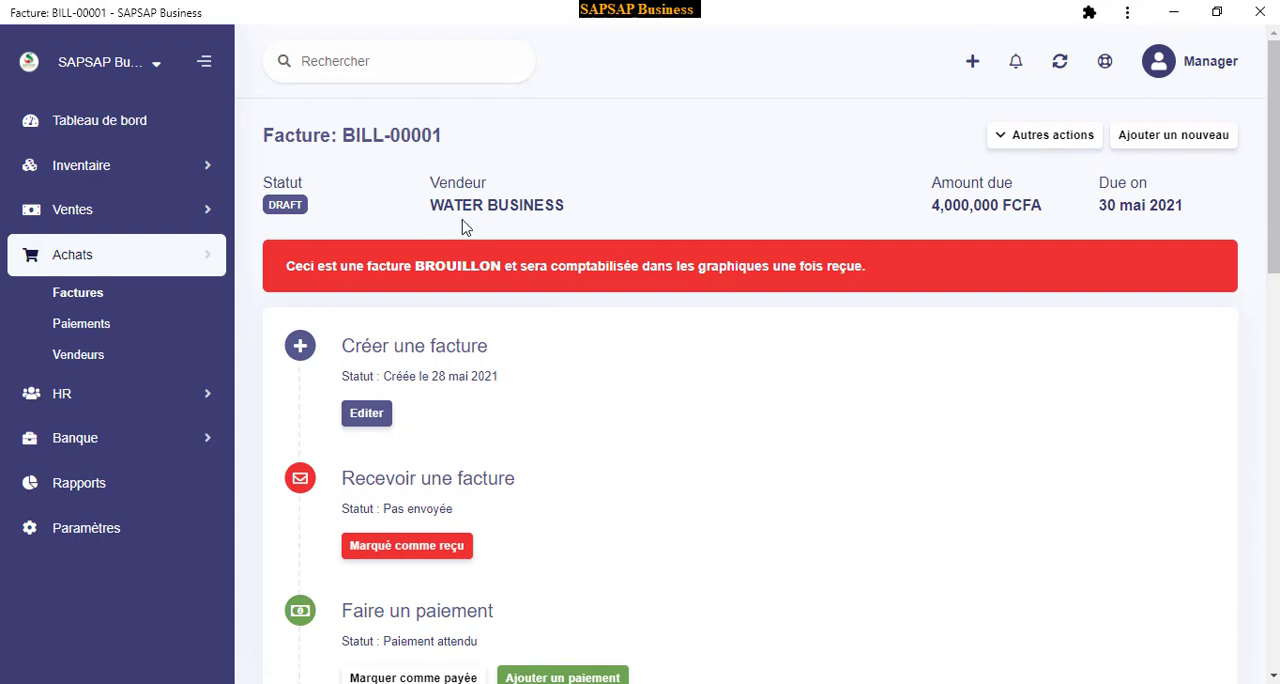
{"action": "scroll", "coordinate": [733, 413], "scroll_direction": "down", "scroll_amount": 2}
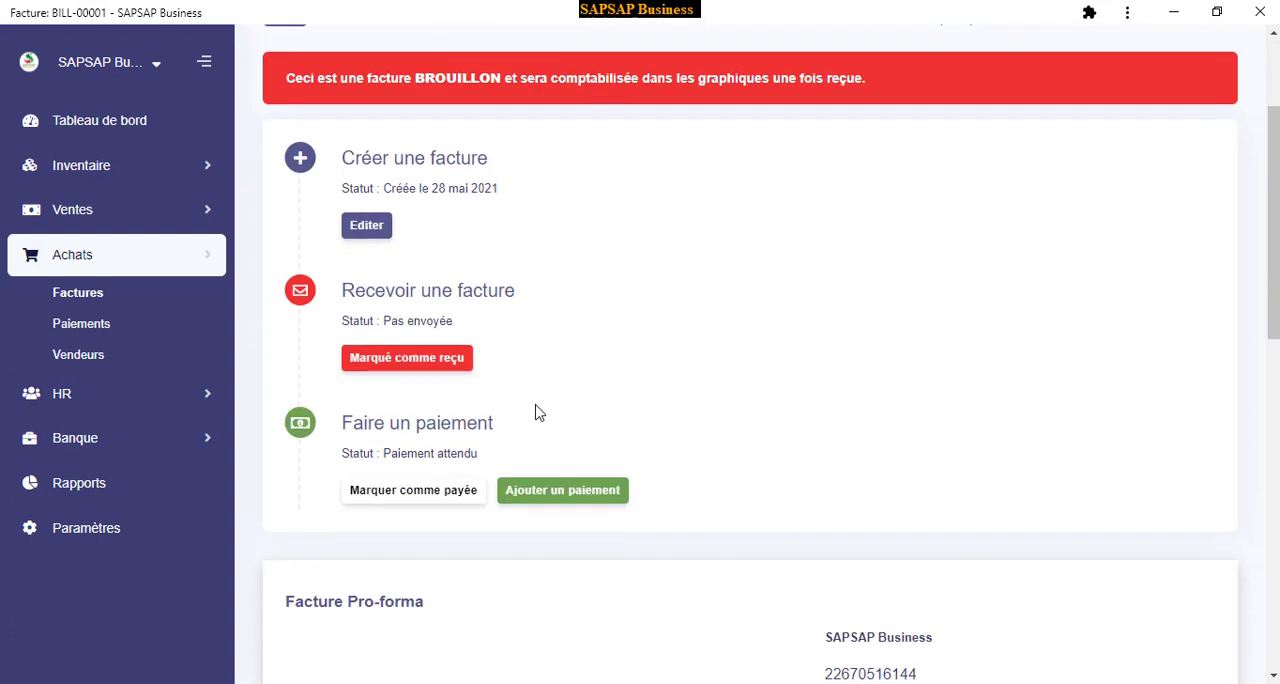
{"action": "scroll", "coordinate": [677, 509], "scroll_direction": "down", "scroll_amount": 2}
{"action": "scroll", "coordinate": [494, 423], "scroll_direction": "up", "scroll_amount": 3}
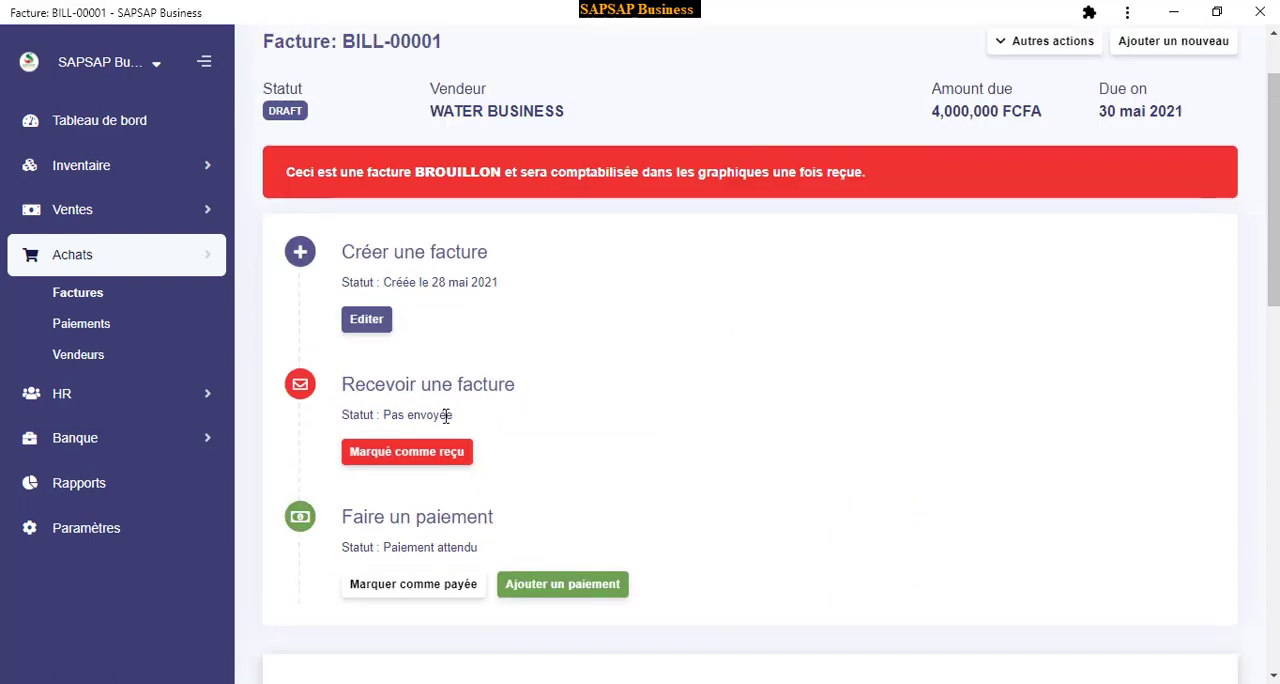
{"action": "scroll", "coordinate": [766, 354], "scroll_direction": "up", "scroll_amount": 1}
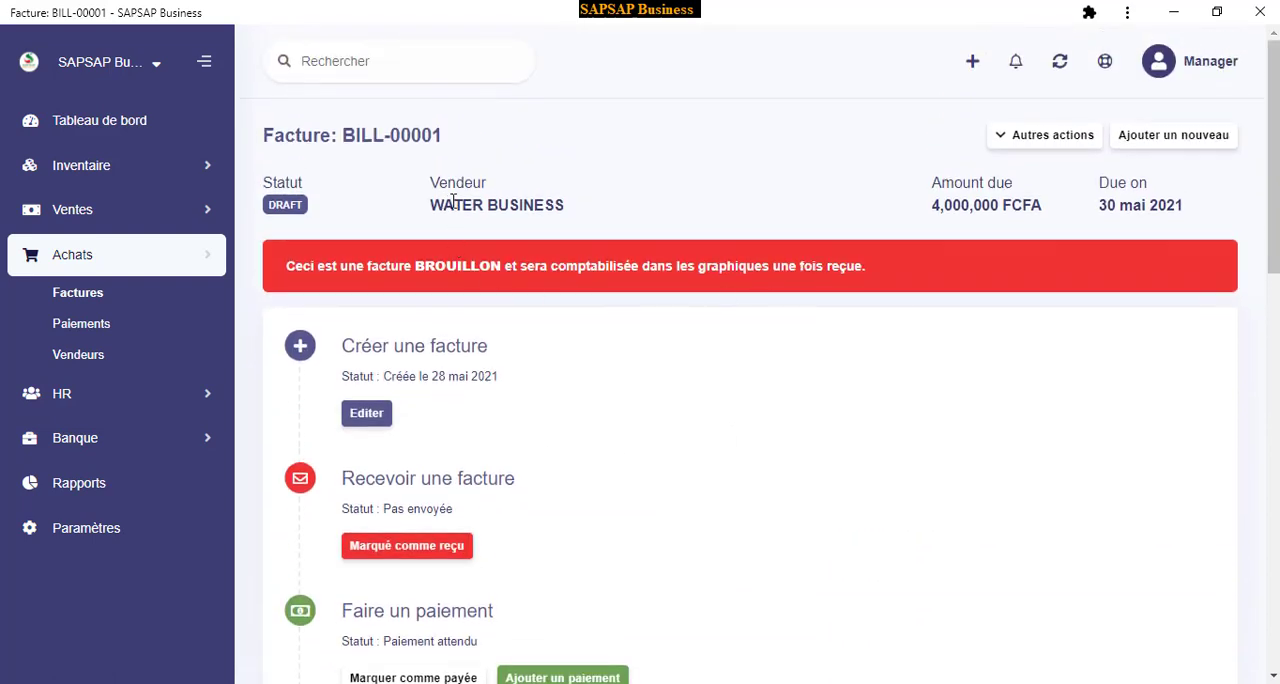
Record a partial payment of 2,000,000 FCFA on the WATER BUSINESS invoice from the Espèce account
{"action": "scroll", "coordinate": [510, 326], "scroll_direction": "down", "scroll_amount": 3}
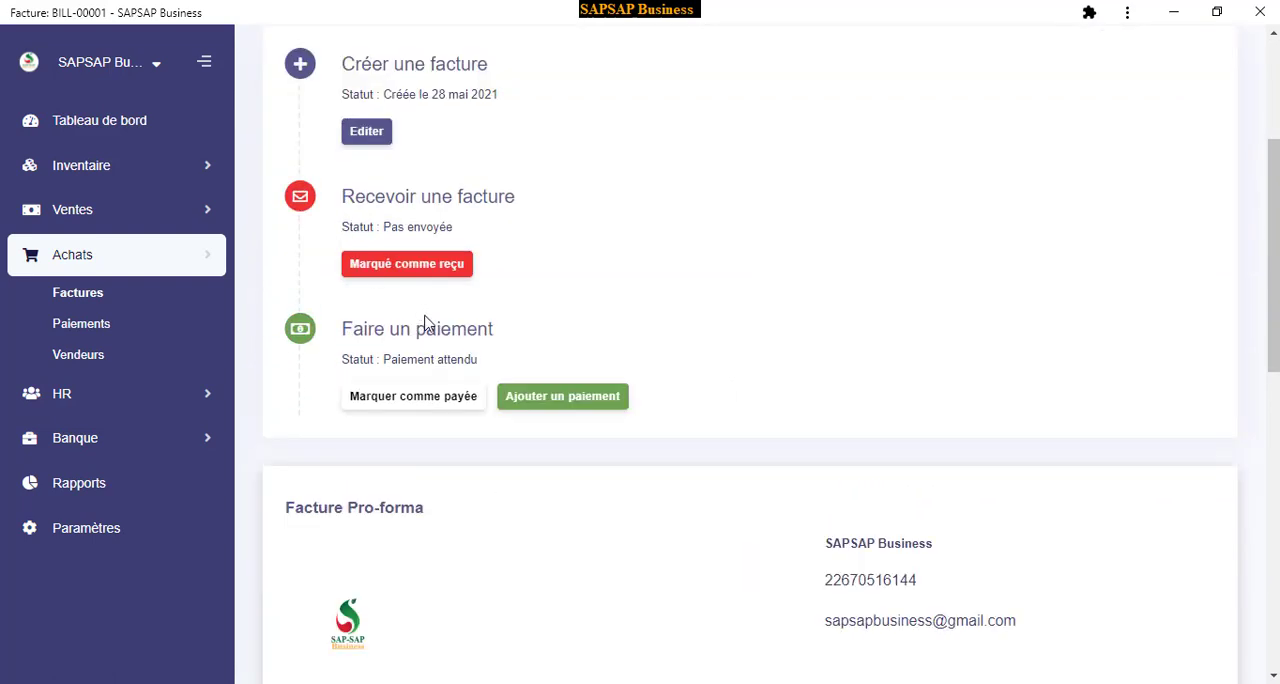
{"action": "scroll", "coordinate": [566, 434], "scroll_direction": "down", "scroll_amount": 2}
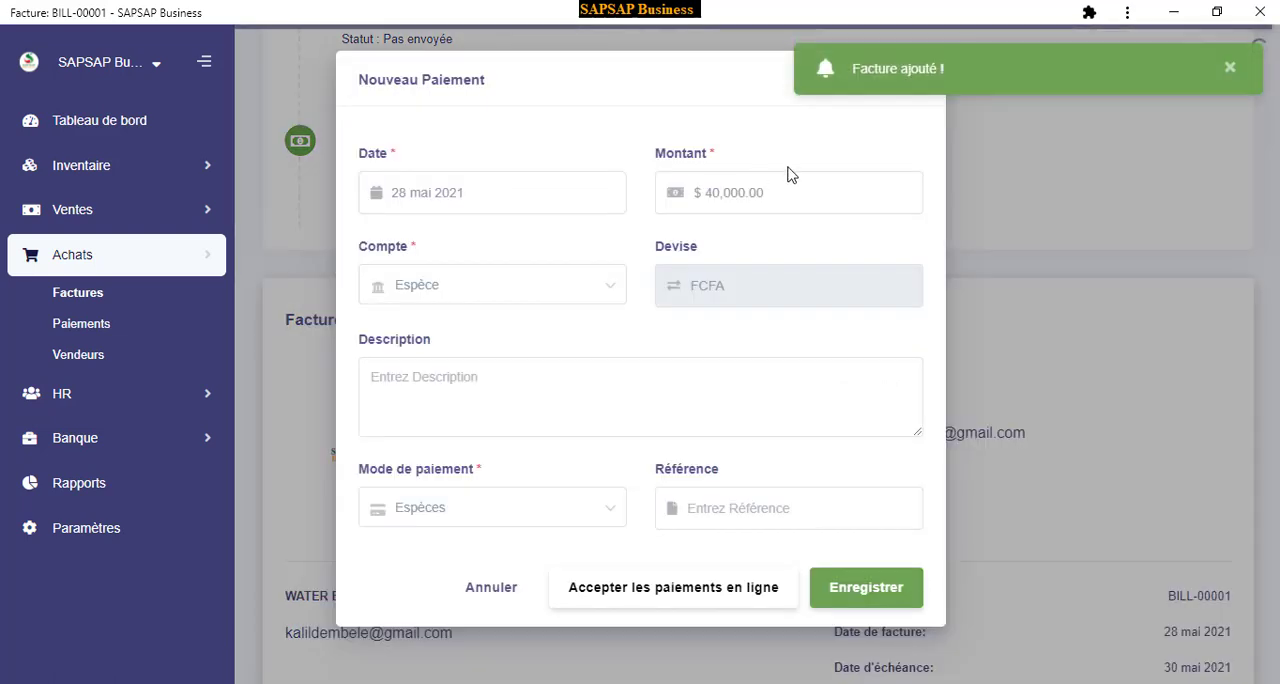
{"action": "left_click", "coordinate": [588, 212]}
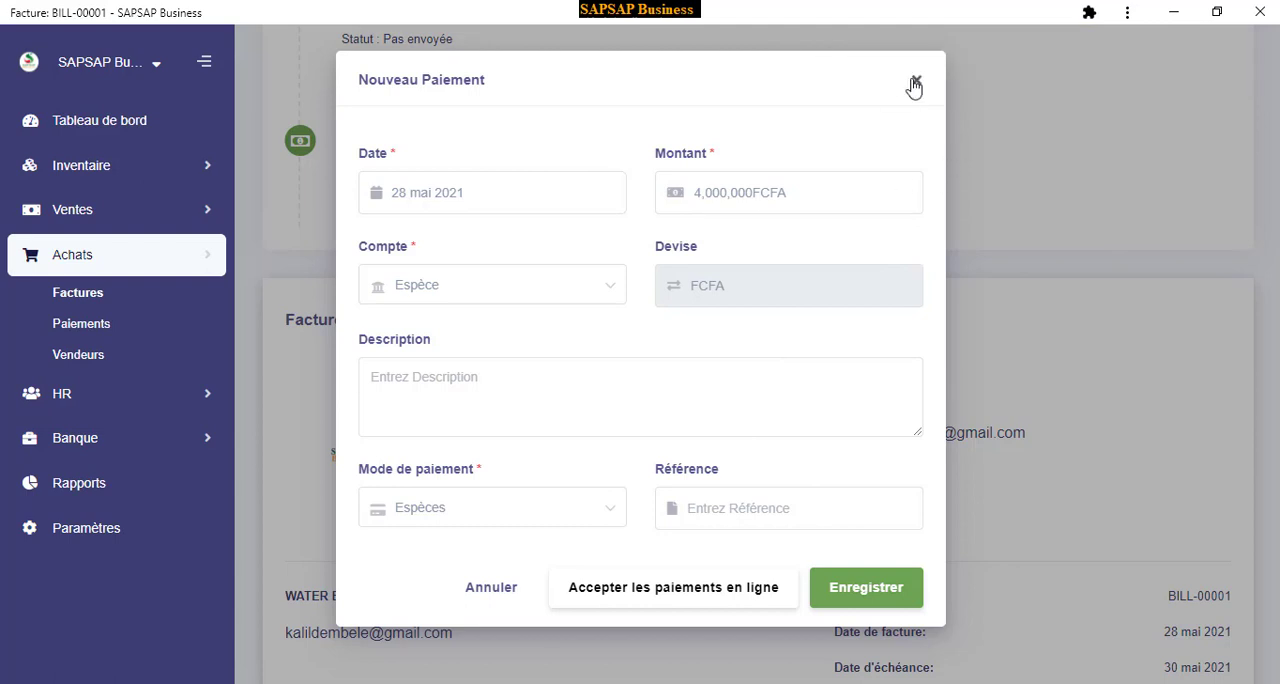
{"action": "left_click_drag", "start_coordinate": [703, 197], "coordinate": [686, 205]}
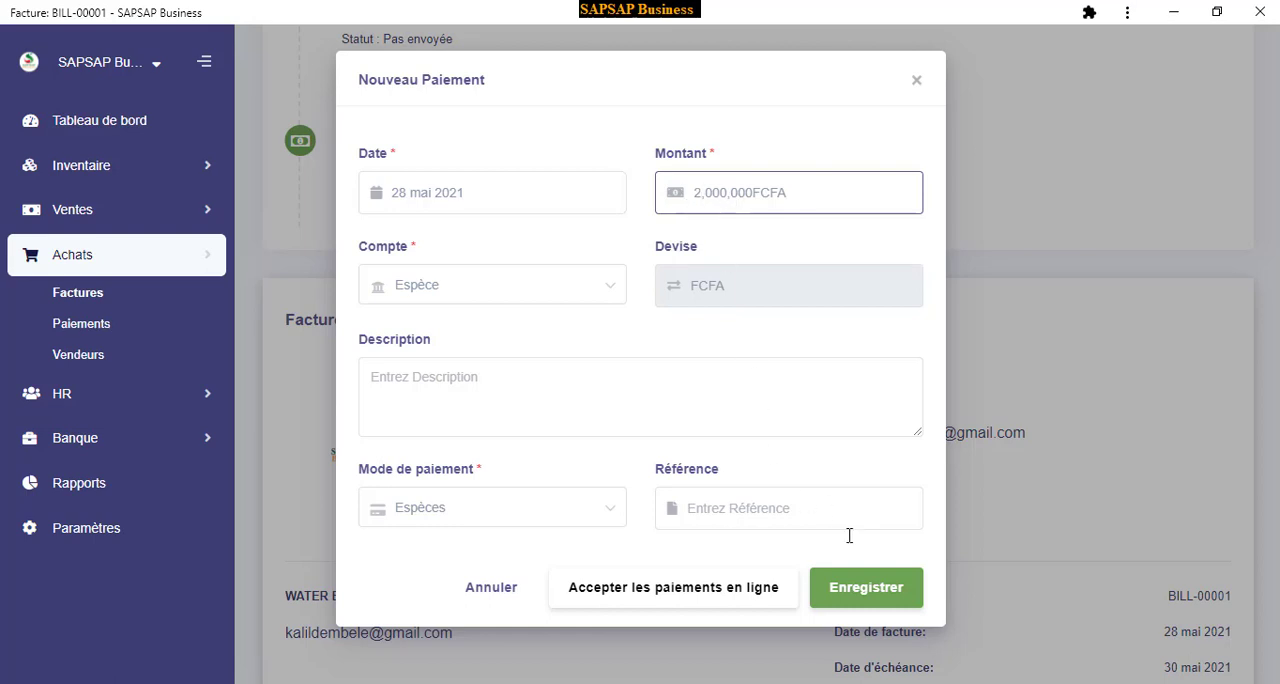
{"action": "left_click", "coordinate": [853, 590]}
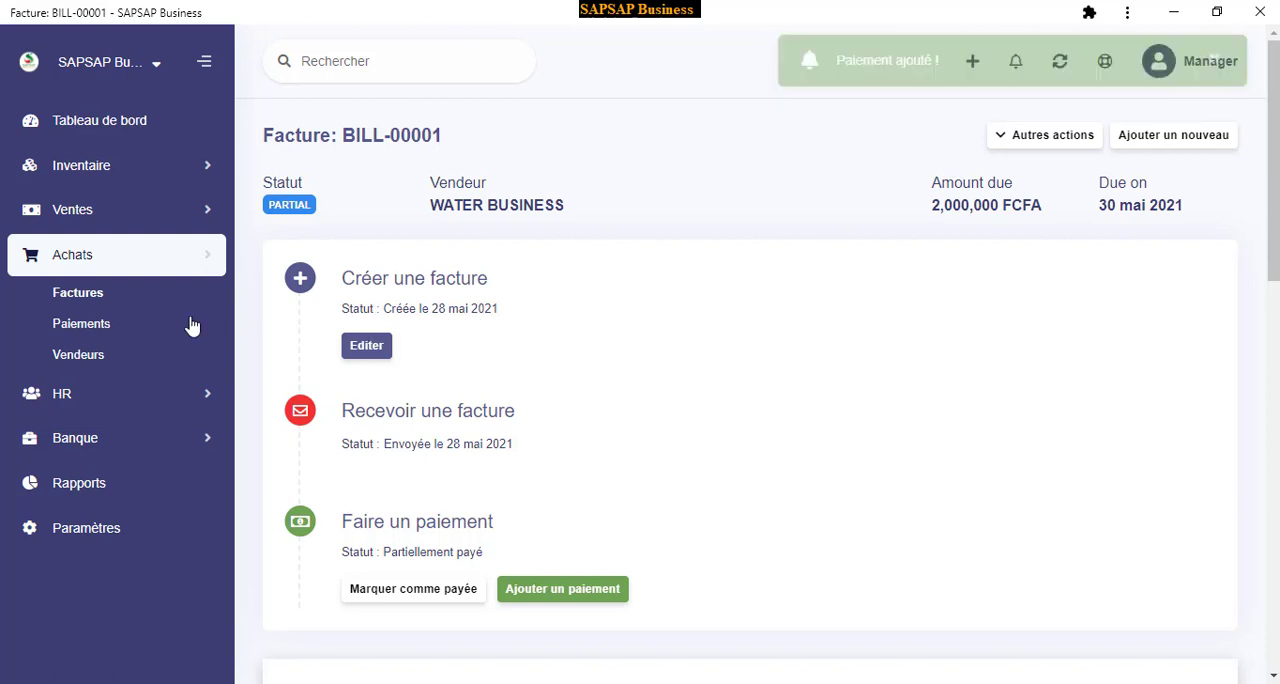
Check the list of purchase invoices, then start a new payment from the purchase payments under Achats
{"action": "left_click", "coordinate": [78, 300]}
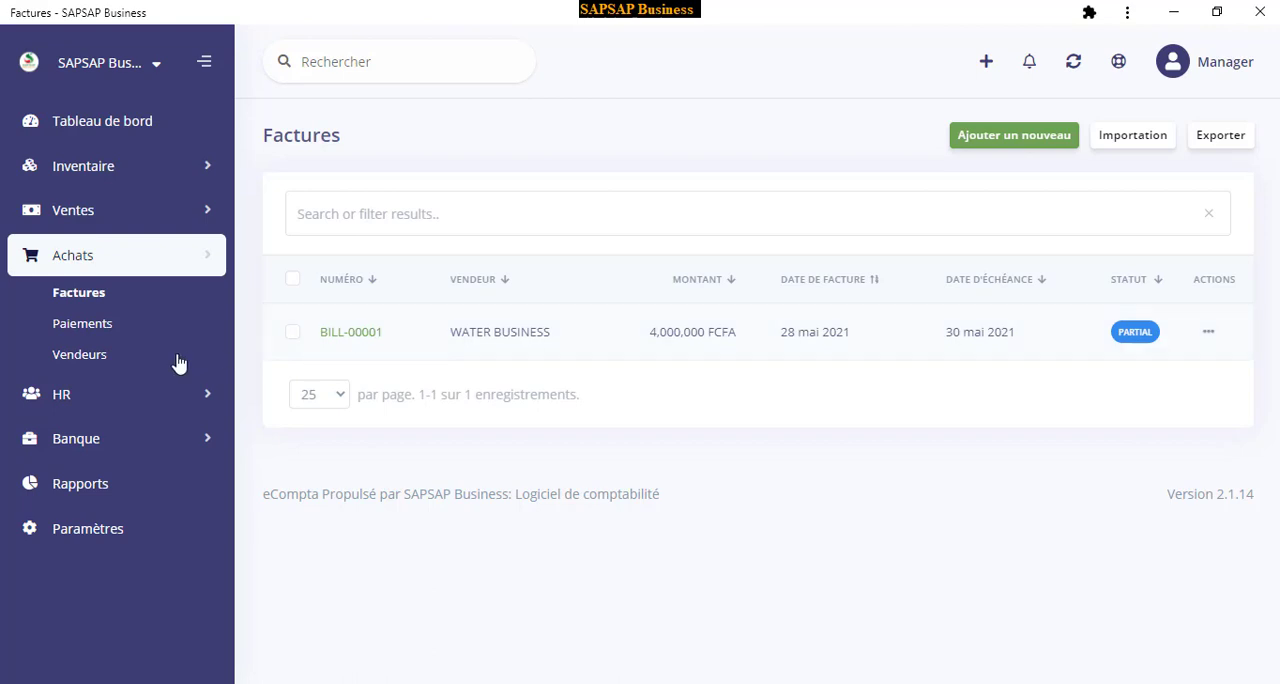
{"action": "left_click", "coordinate": [88, 326]}
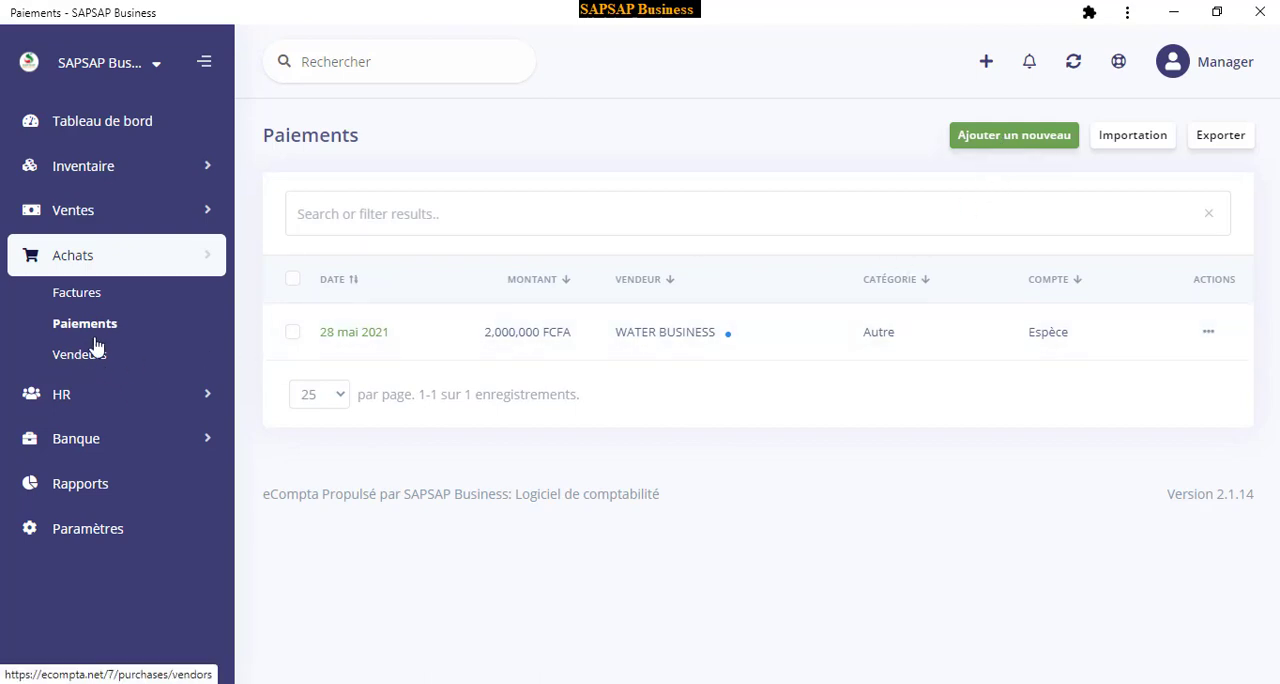
{"action": "left_click", "coordinate": [981, 146]}
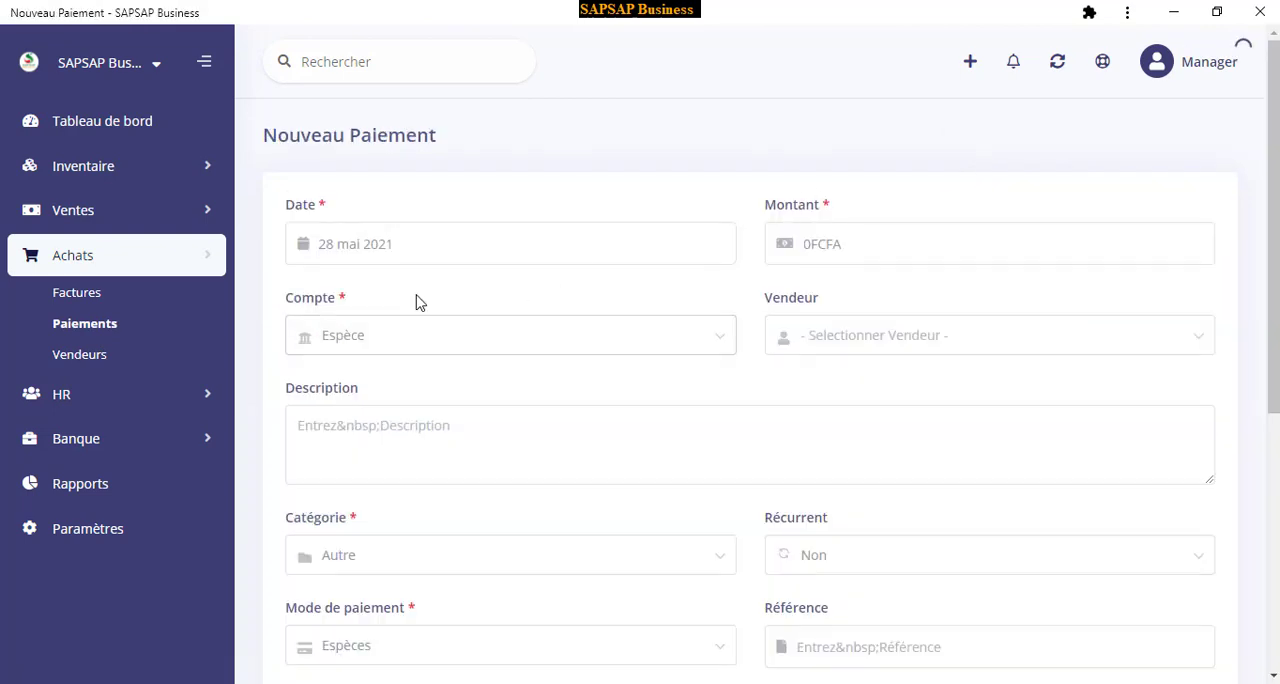
Choose WATER BUSINESS as the vendor in the new payment and review the form's amount, account, category, payment method and invoice fields
{"action": "scroll", "coordinate": [751, 280], "scroll_direction": "down", "scroll_amount": 2}
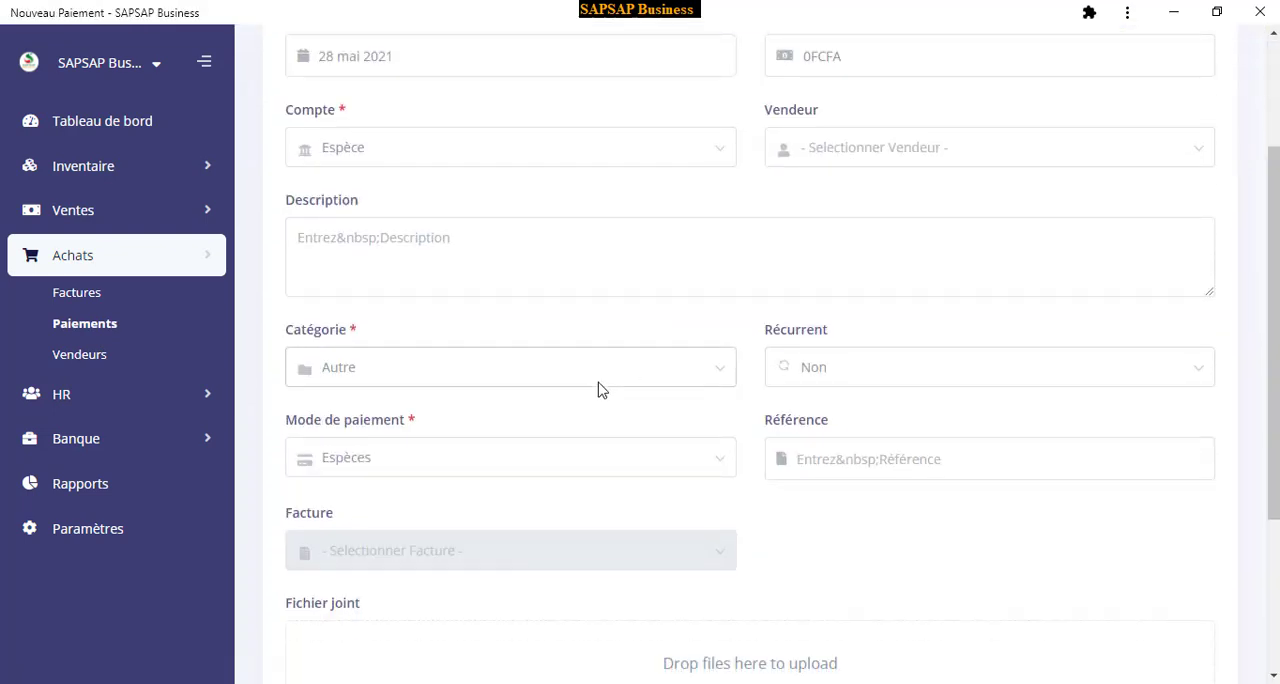
{"action": "left_click", "coordinate": [832, 160]}
{"action": "left_click", "coordinate": [842, 208]}
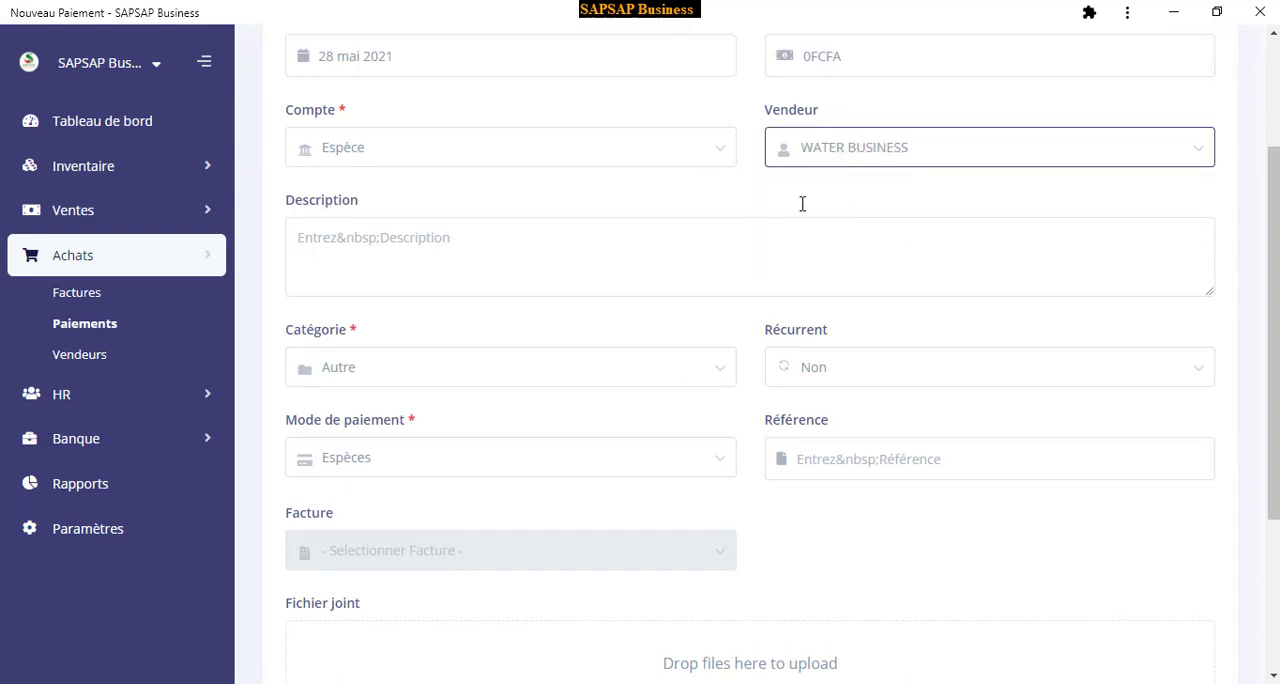
{"action": "scroll", "coordinate": [809, 180], "scroll_direction": "up", "scroll_amount": 2}
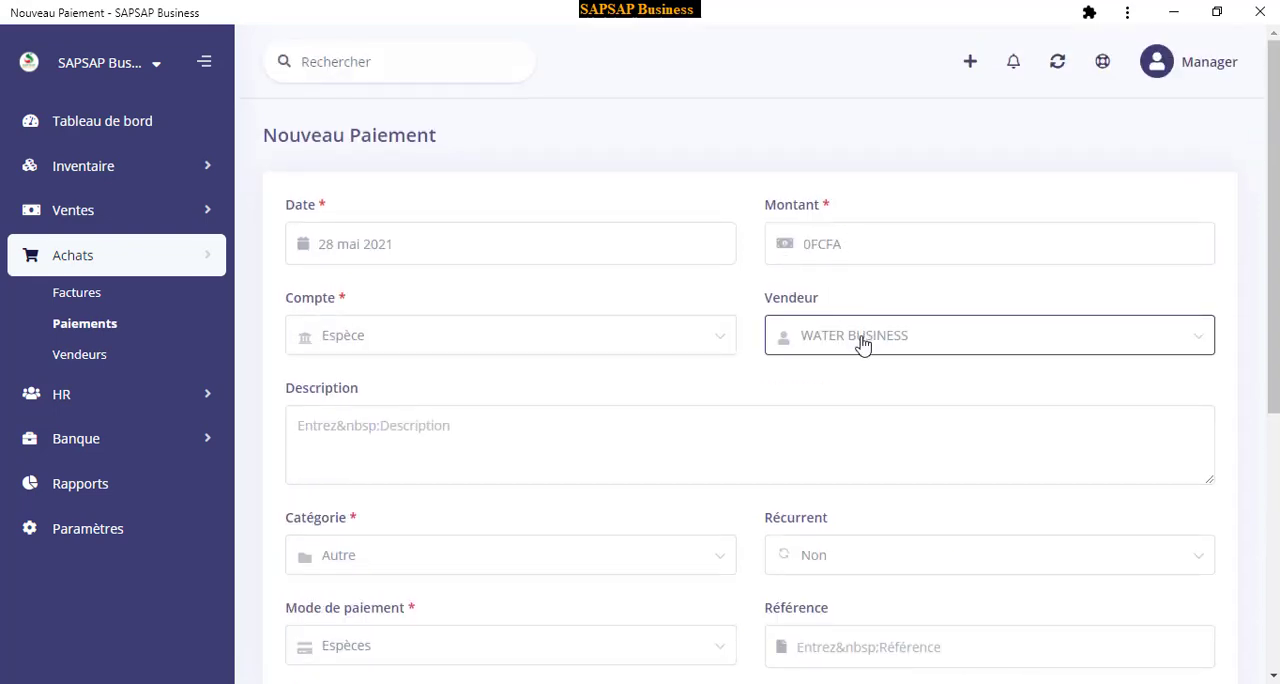
{"action": "scroll", "coordinate": [820, 310], "scroll_direction": "down", "scroll_amount": 3}
{"action": "scroll", "coordinate": [855, 229], "scroll_direction": "up", "scroll_amount": 1}
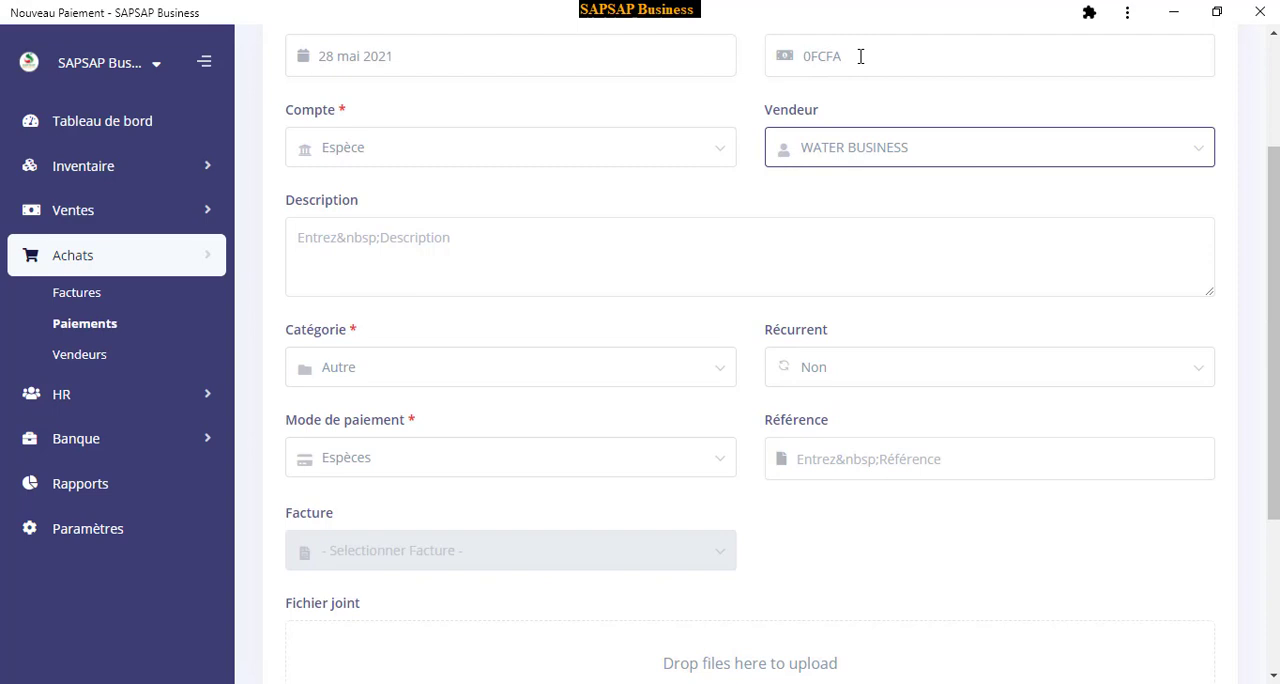
{"action": "scroll", "coordinate": [866, 183], "scroll_direction": "up", "scroll_amount": 1}
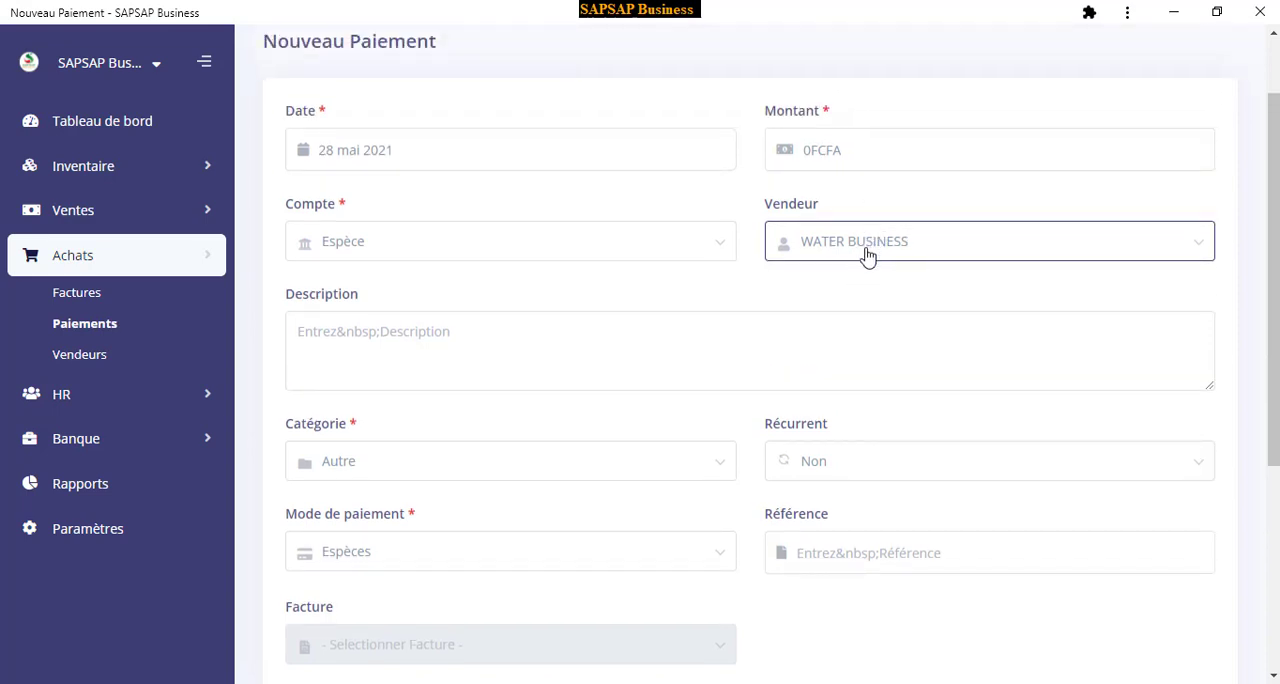
{"action": "scroll", "coordinate": [882, 296], "scroll_direction": "down", "scroll_amount": 2}
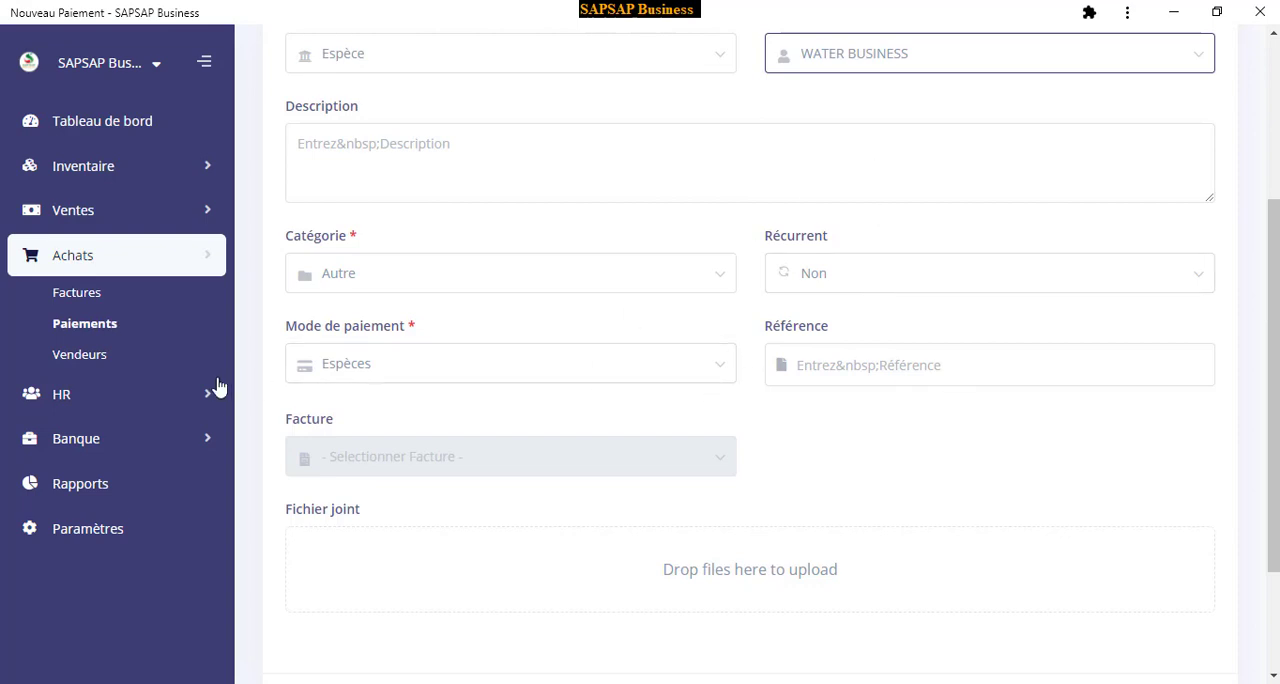
Check the vendor list under Achats and start adding a new vendor
{"action": "left_click", "coordinate": [97, 358]}
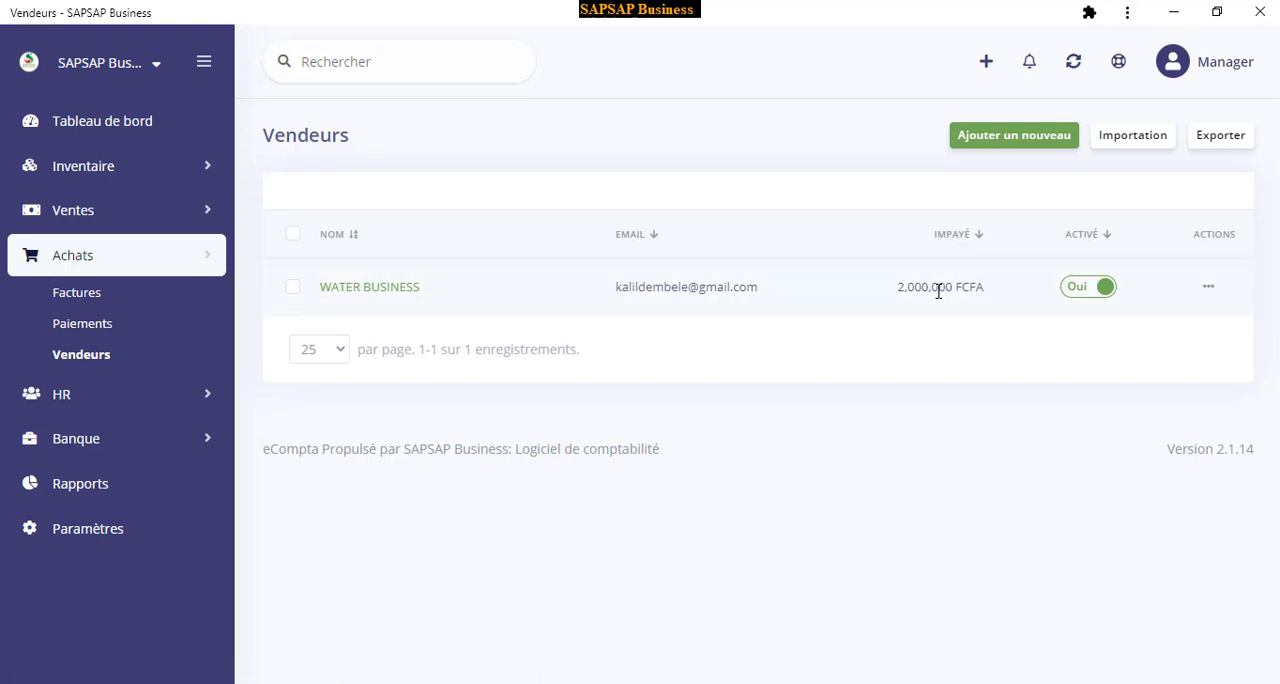
{"action": "left_click", "coordinate": [1012, 140]}
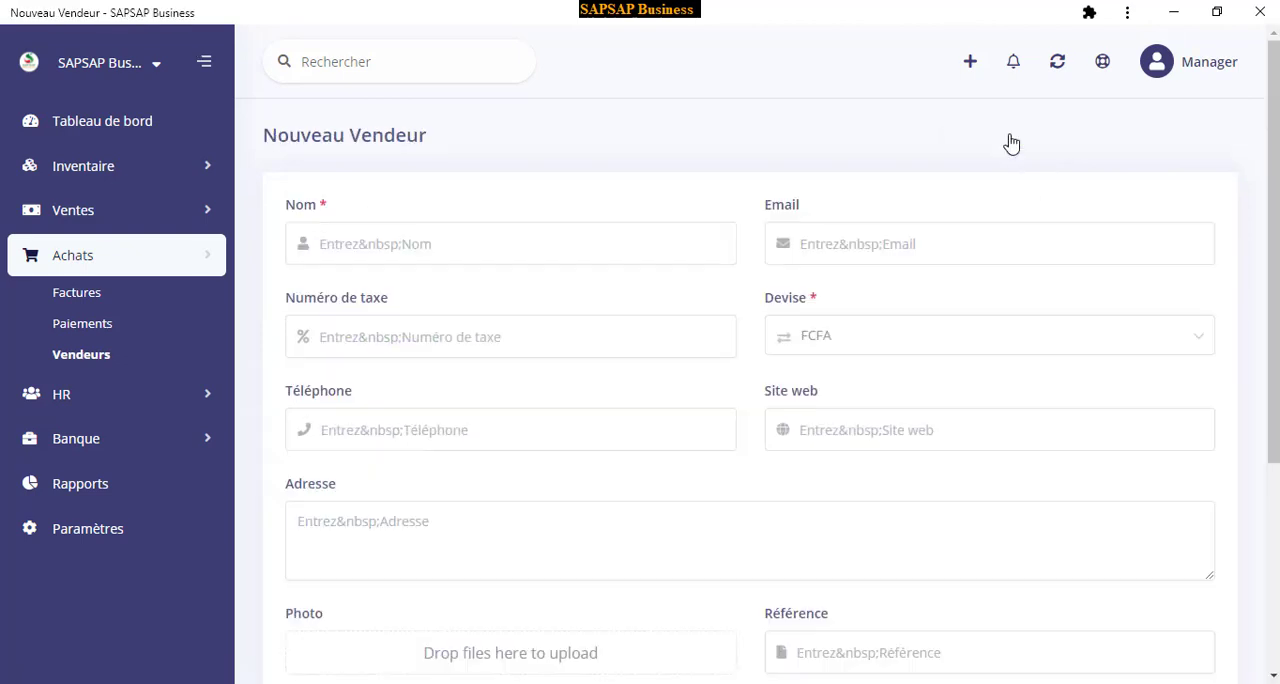